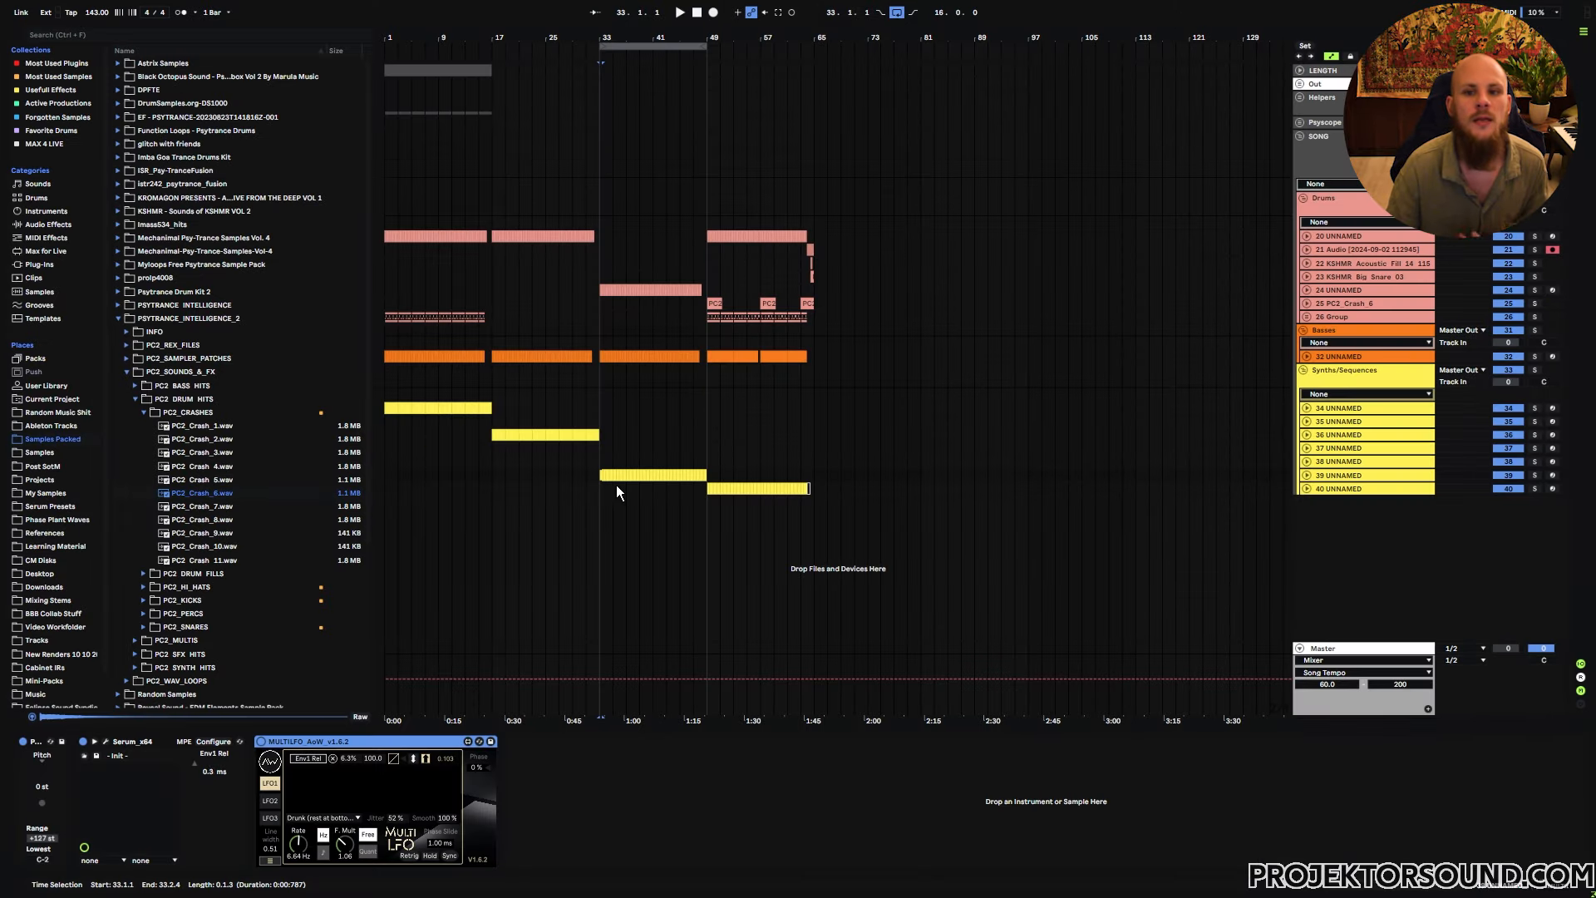
Examine the A#1 note sequence in the yellow clip starting at bar 33 and the Serum patch that plays it
{"action": "left_click", "coordinate": [602, 475]}
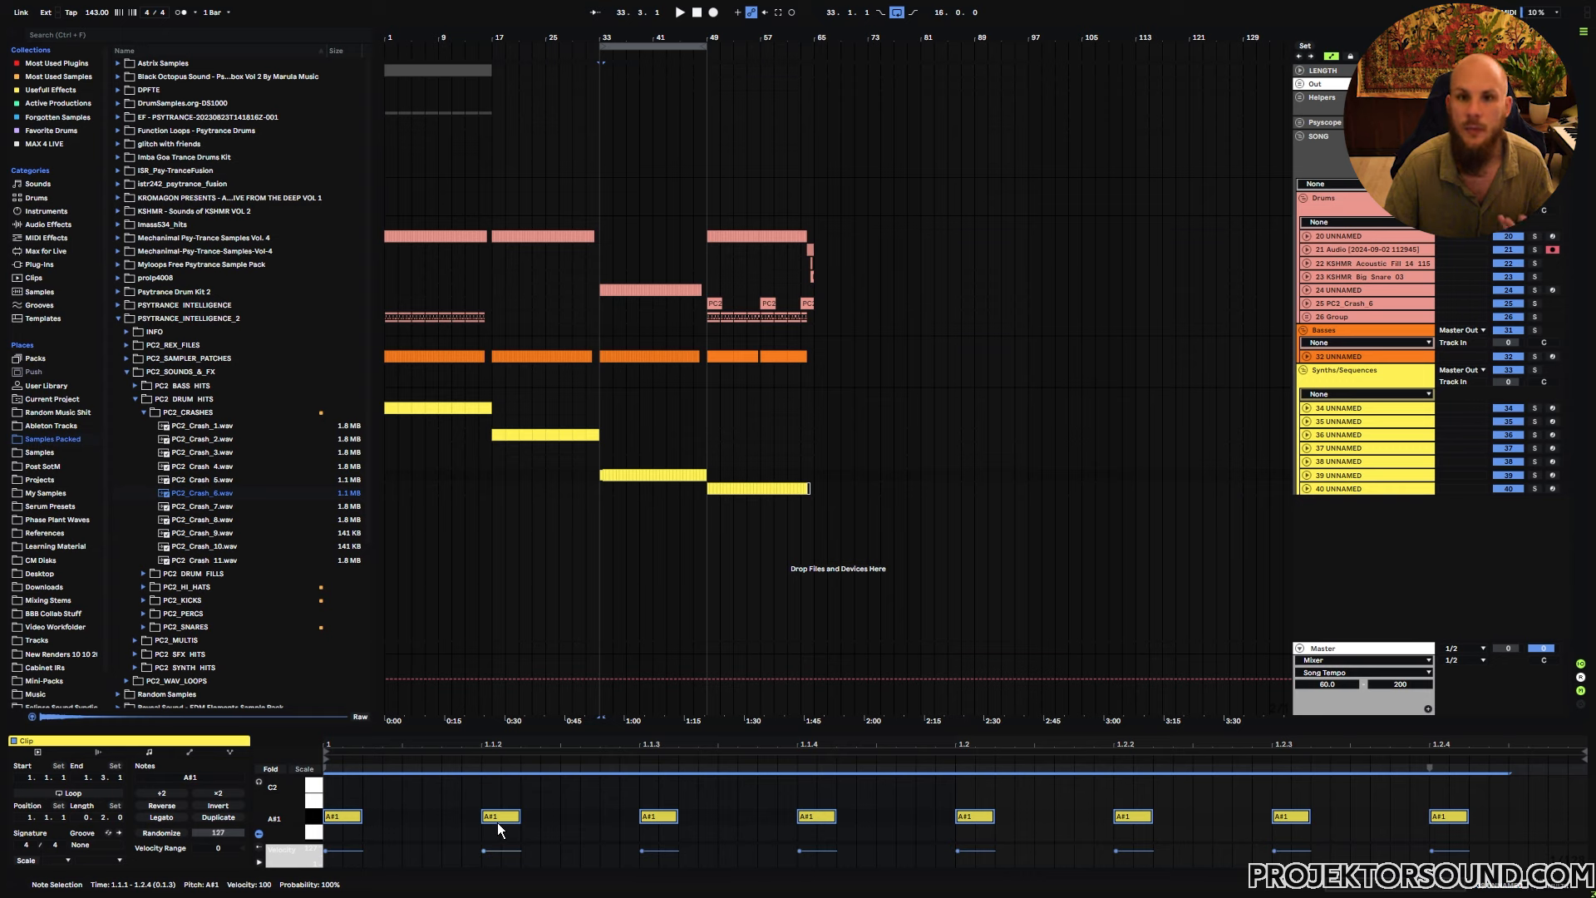
{"action": "left_click_drag", "start_coordinate": [370, 804], "coordinate": [477, 819]}
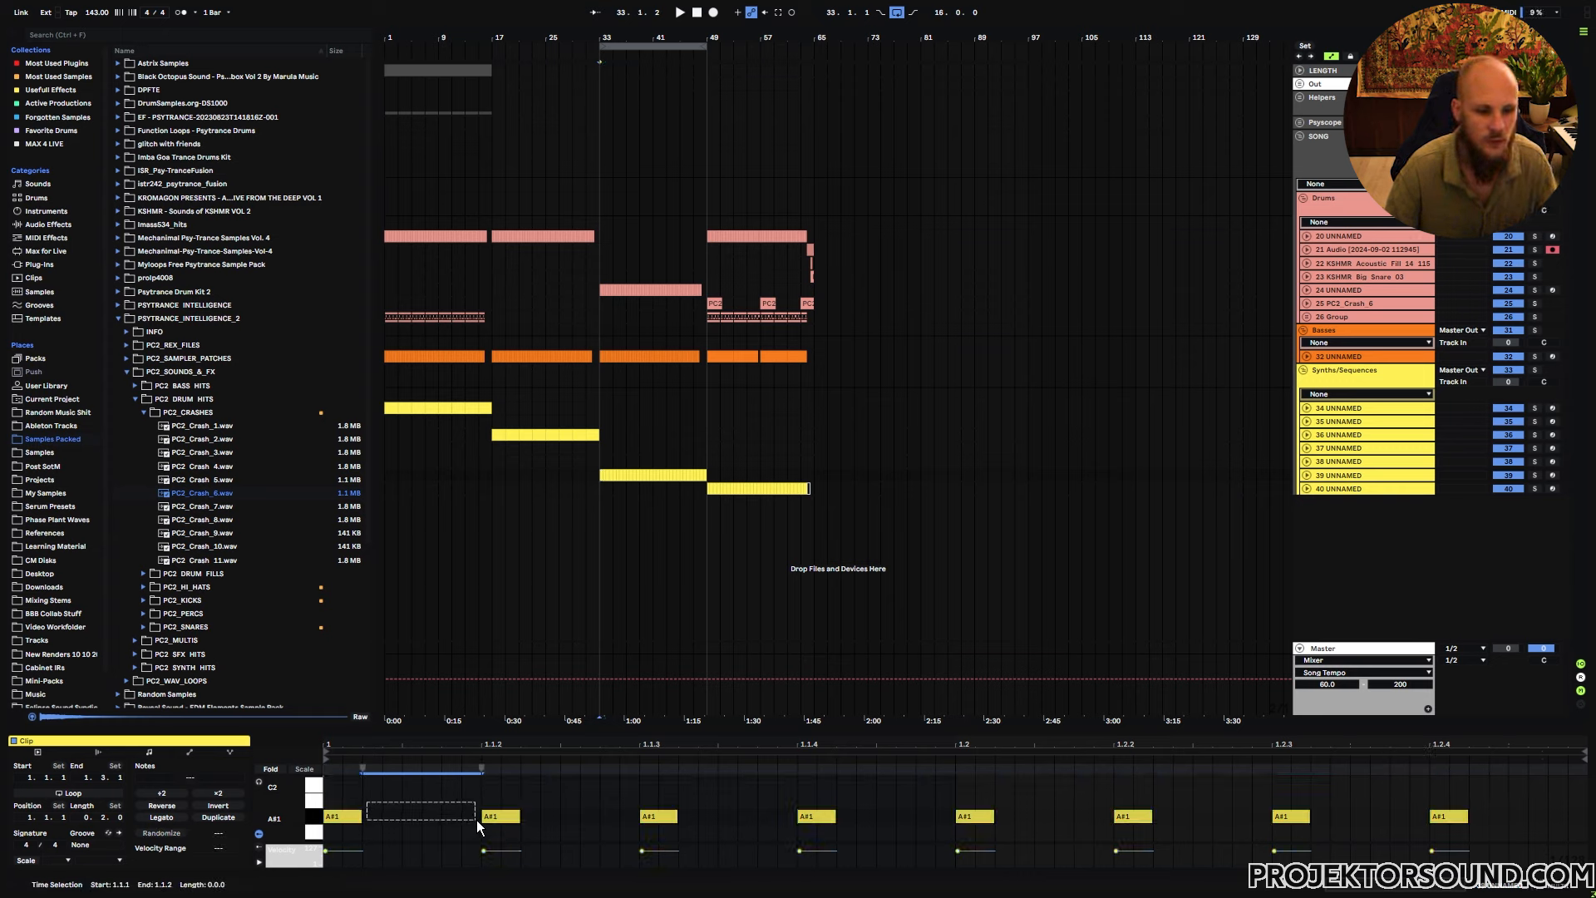
{"action": "left_click", "coordinate": [642, 816]}
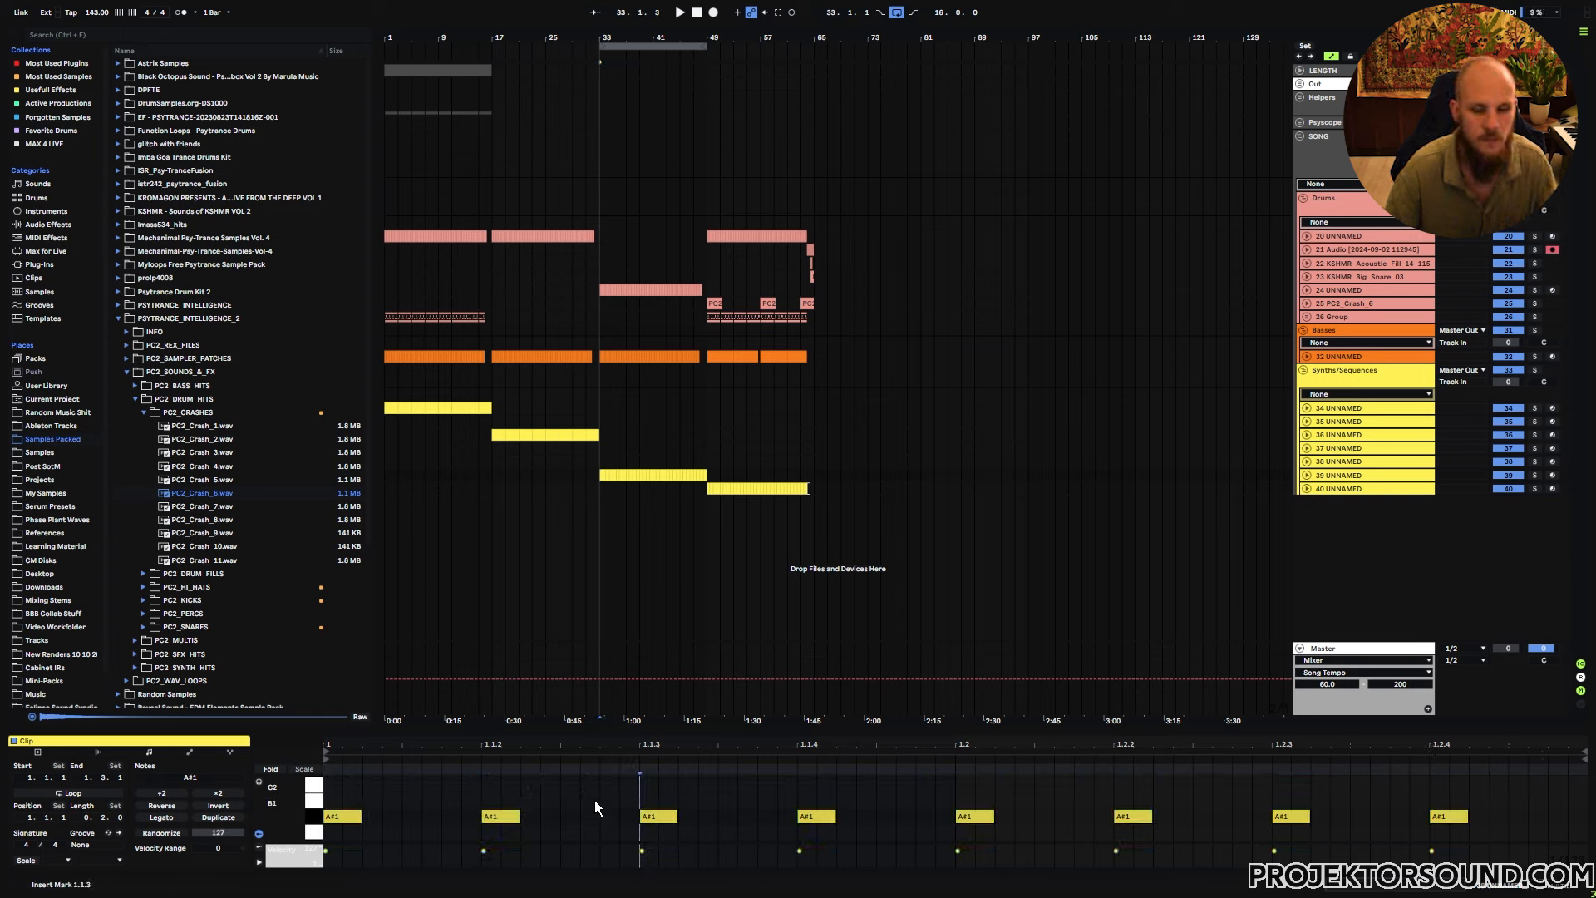
{"action": "left_click", "coordinate": [616, 371]}
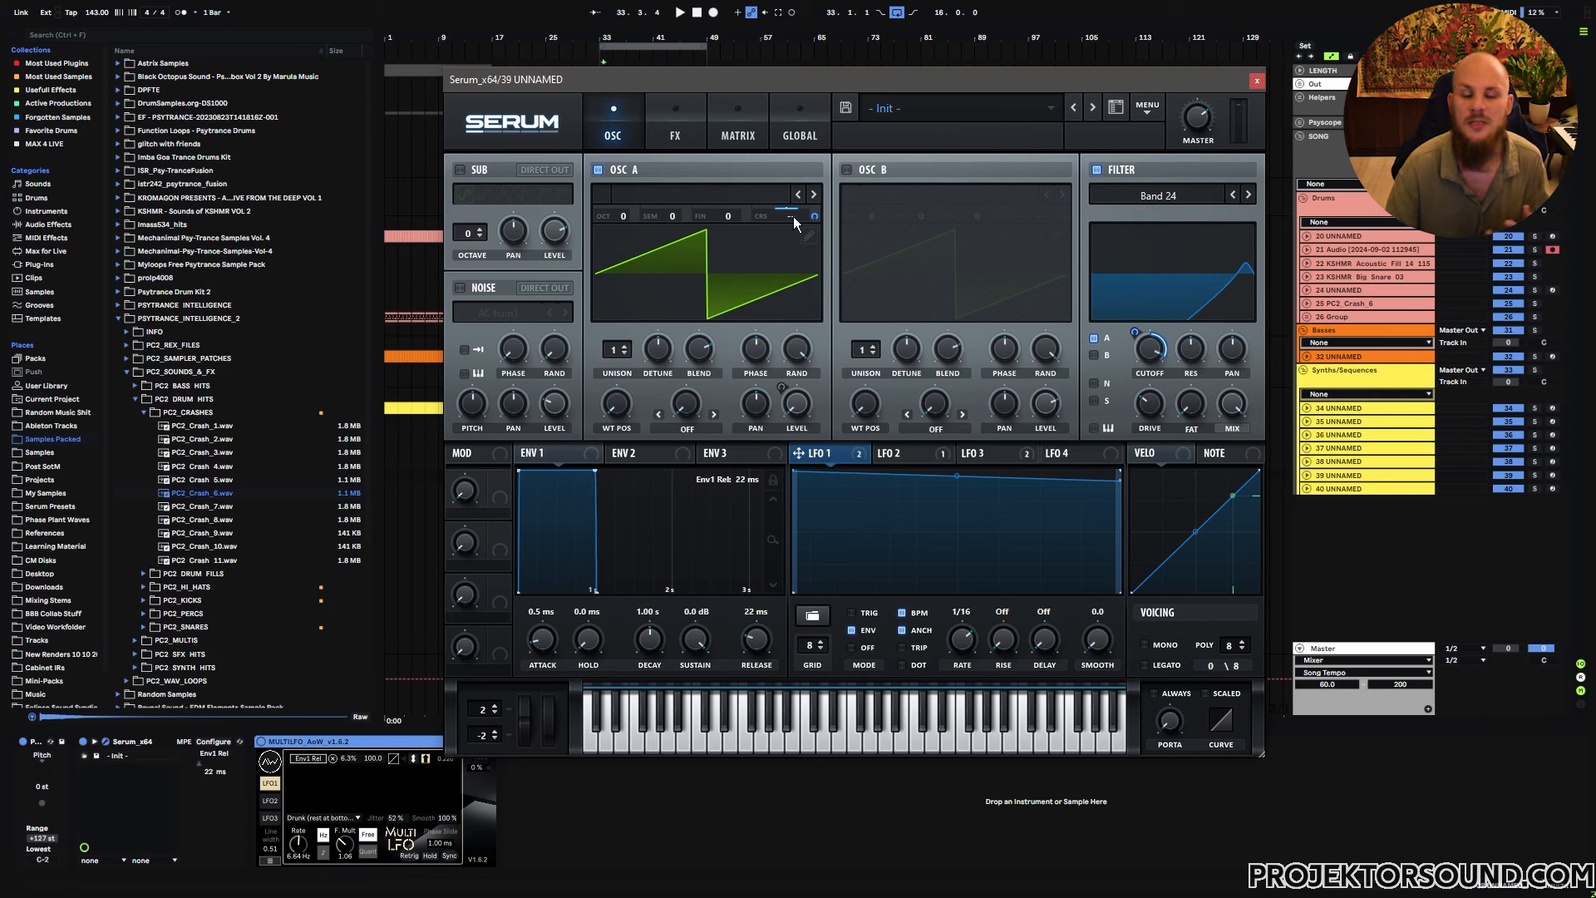
{"action": "mouse_move", "coordinate": [793, 217]}
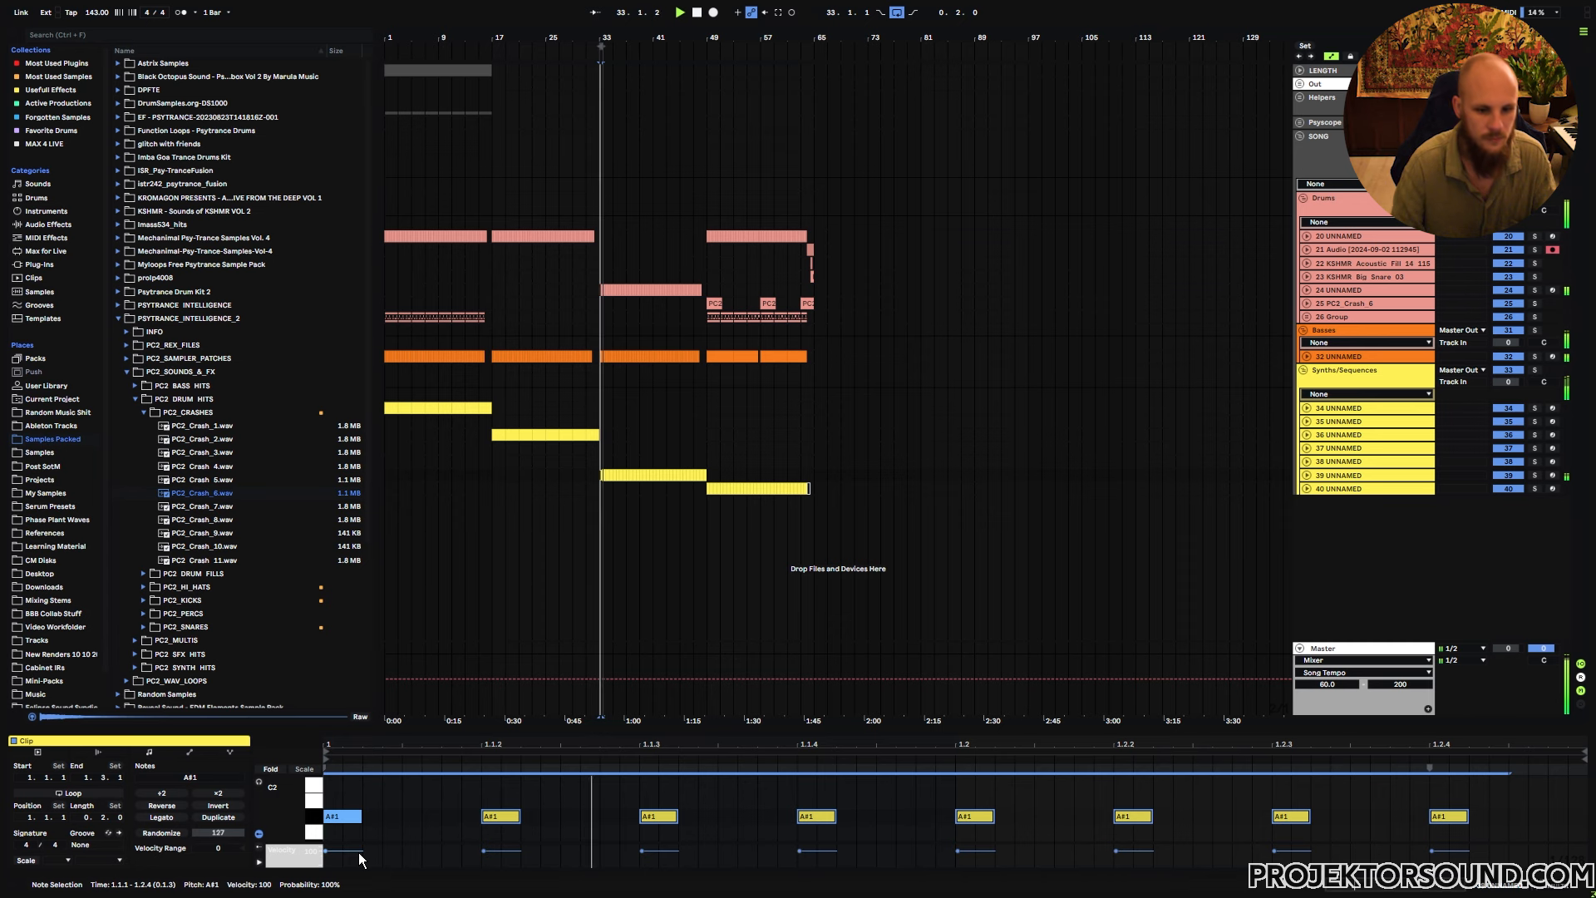
Transpose all the sequence's notes by octaves during playback, up to A#7, down to A#0 and back up to A#3
{"action": "key", "text": "shift+Up"}
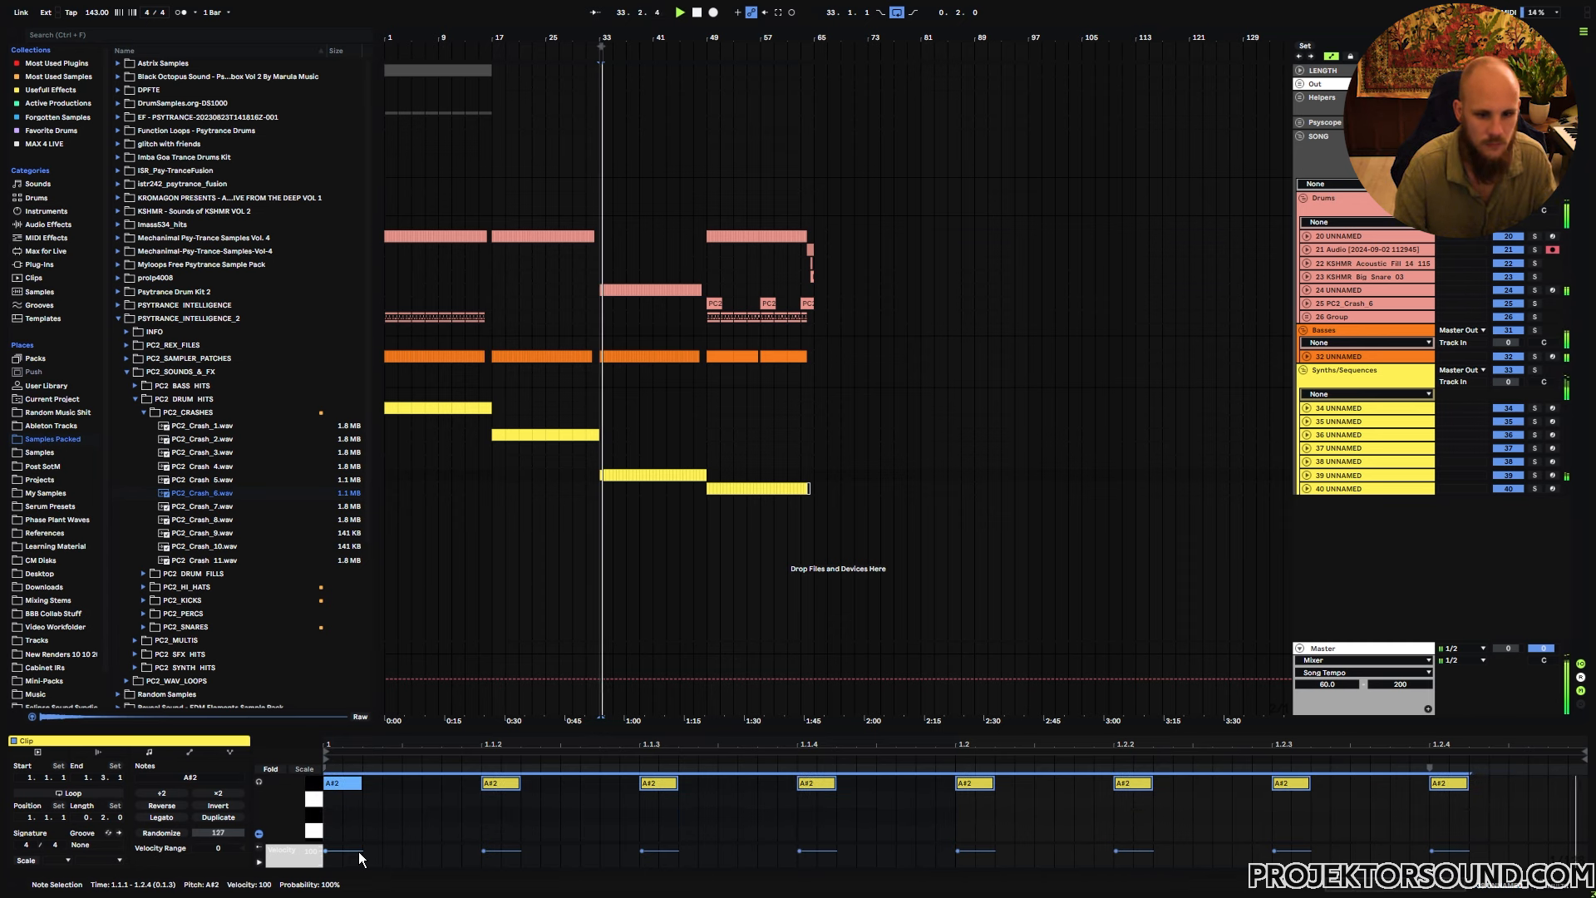
{"action": "key", "text": "shift+Up"}
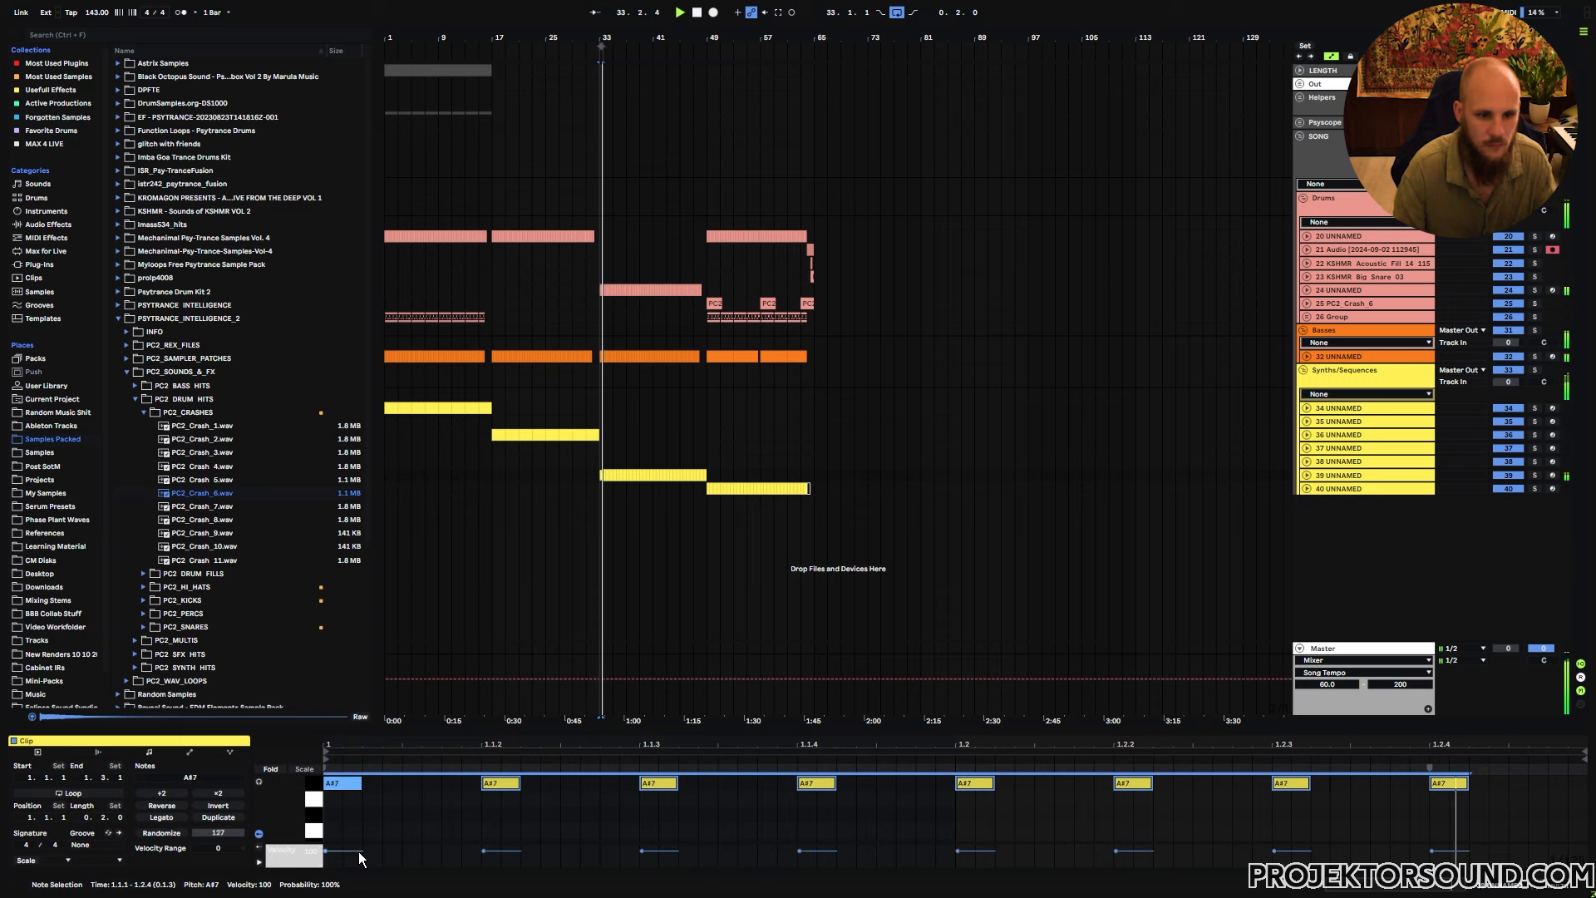
{"action": "key", "text": "shift+Down"}
{"action": "key", "text": "shift+Down"}
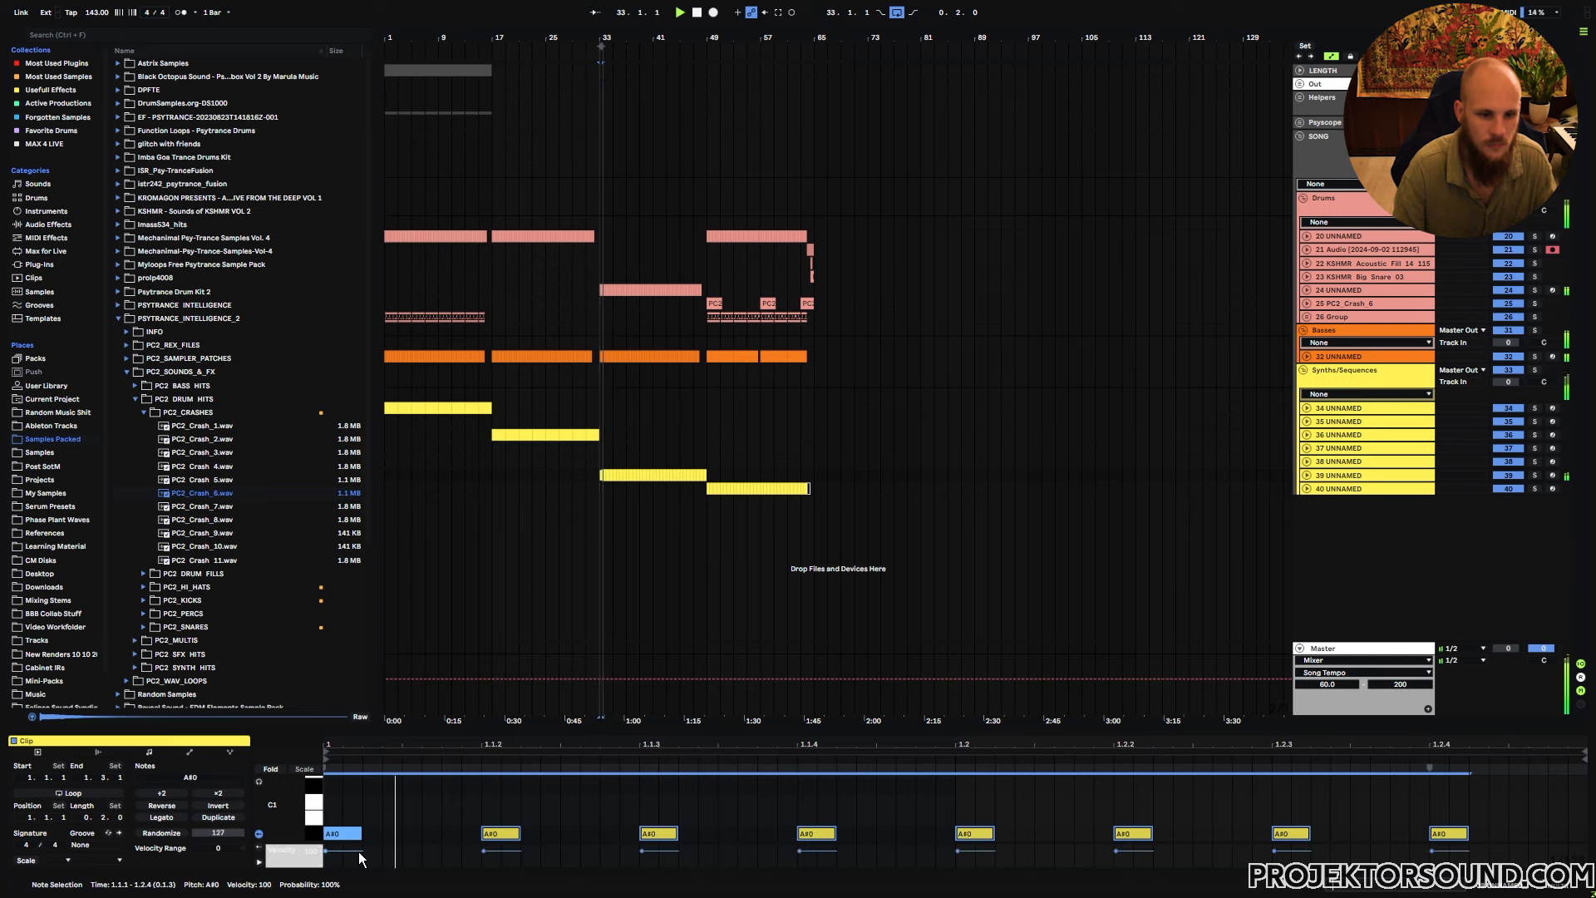
{"action": "key", "text": "shift+Up"}
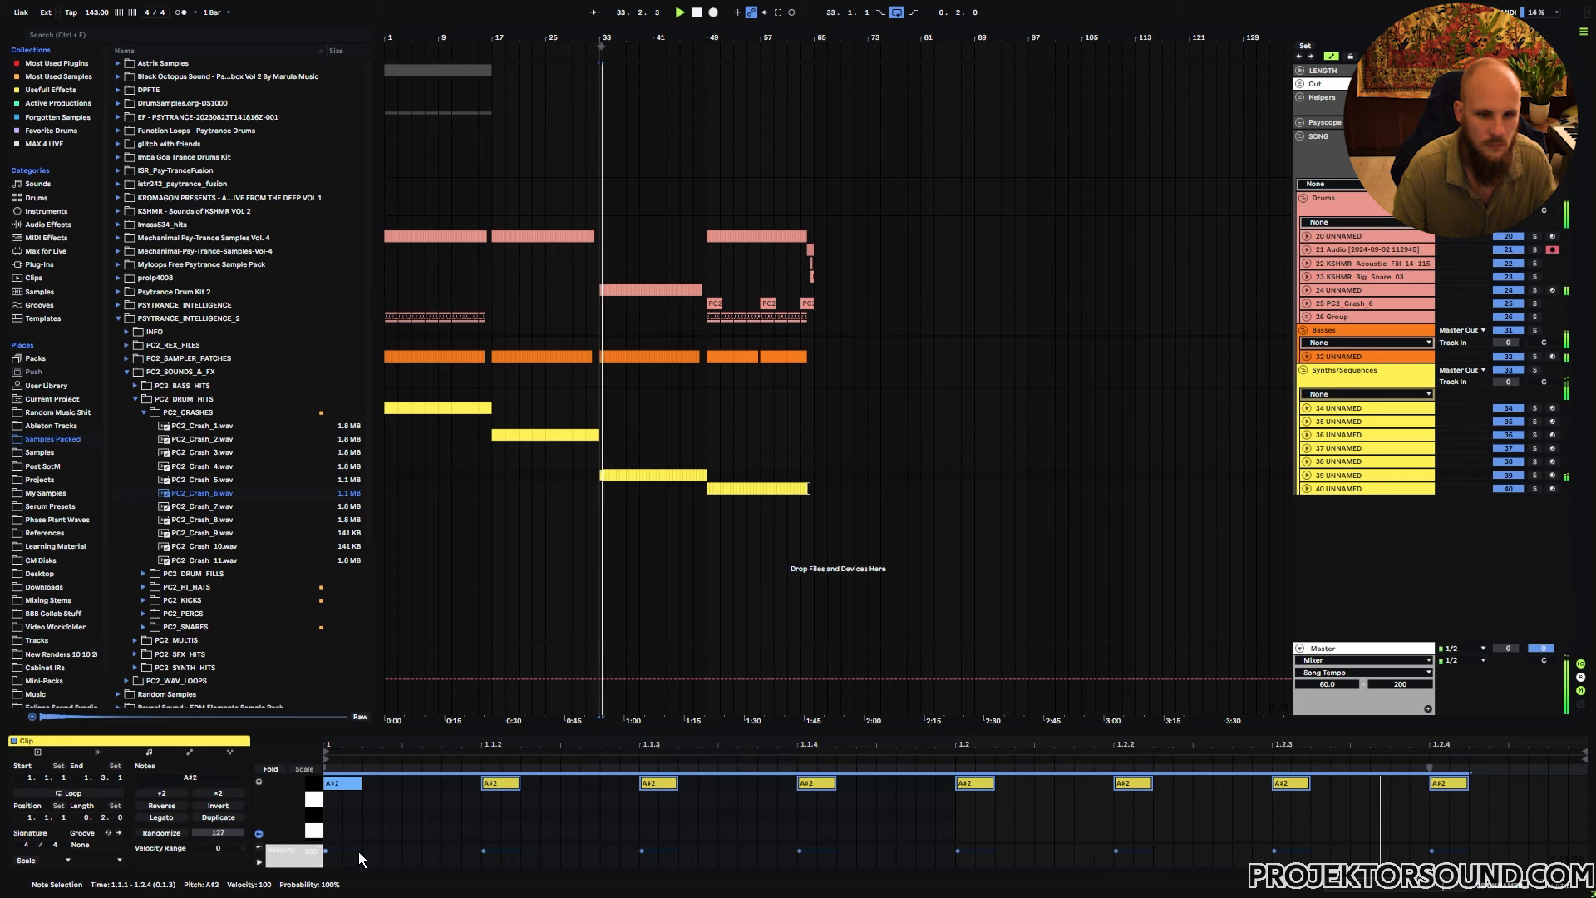
{"action": "key", "text": "shift+Up"}
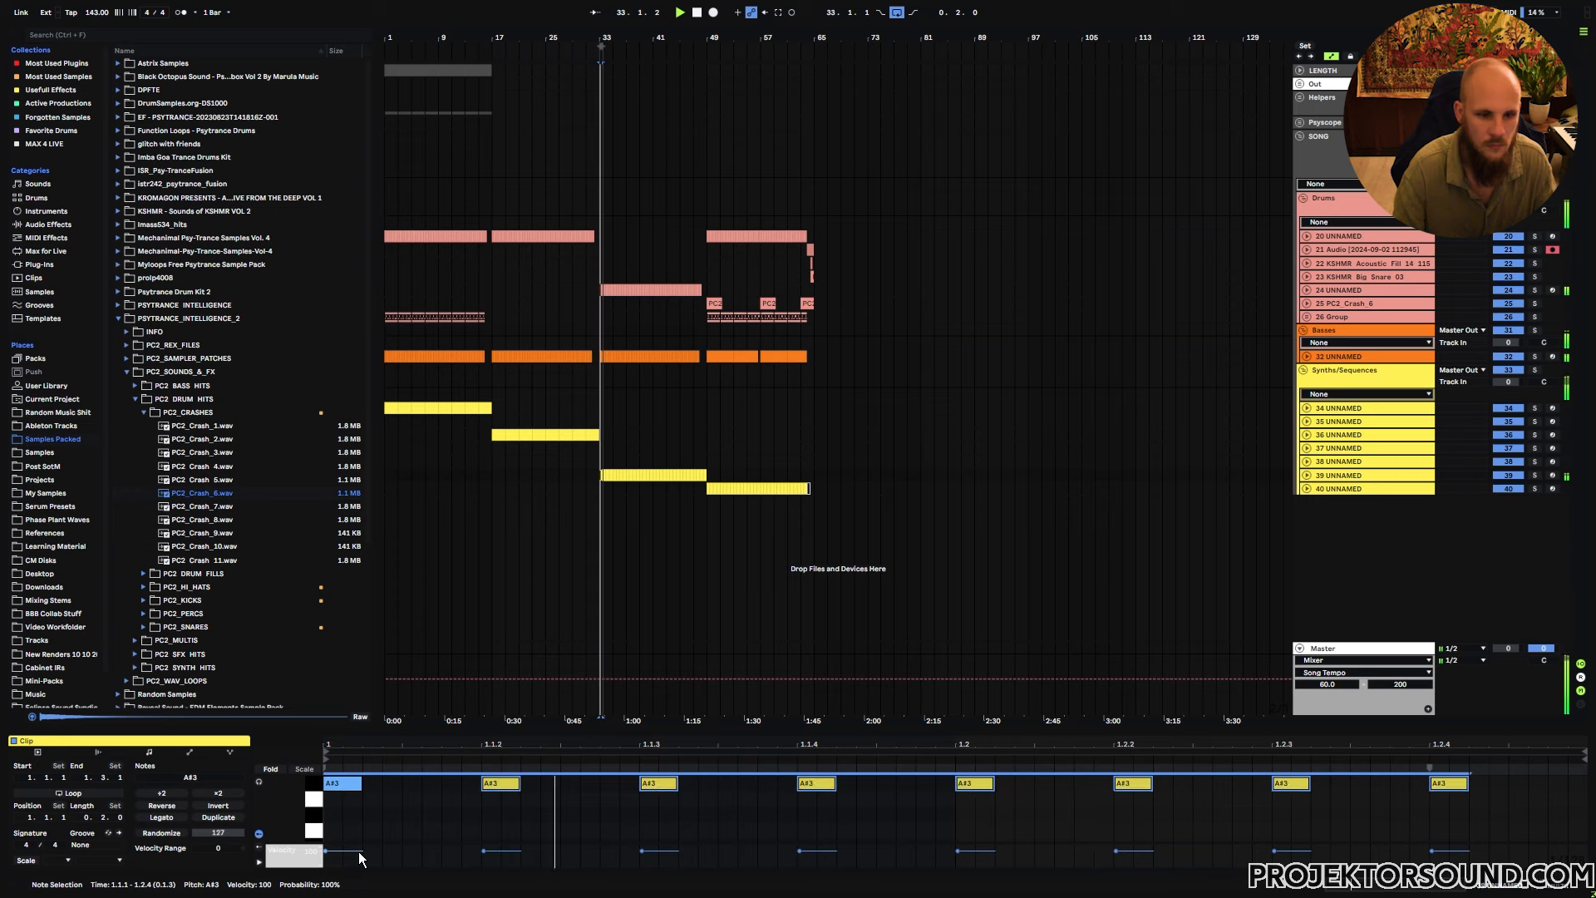
{"action": "key", "text": "space"}
Create an empty MIDI clip from 41.1.1 to 41.3.1 on track 40
{"action": "key", "text": "shift+Tab"}
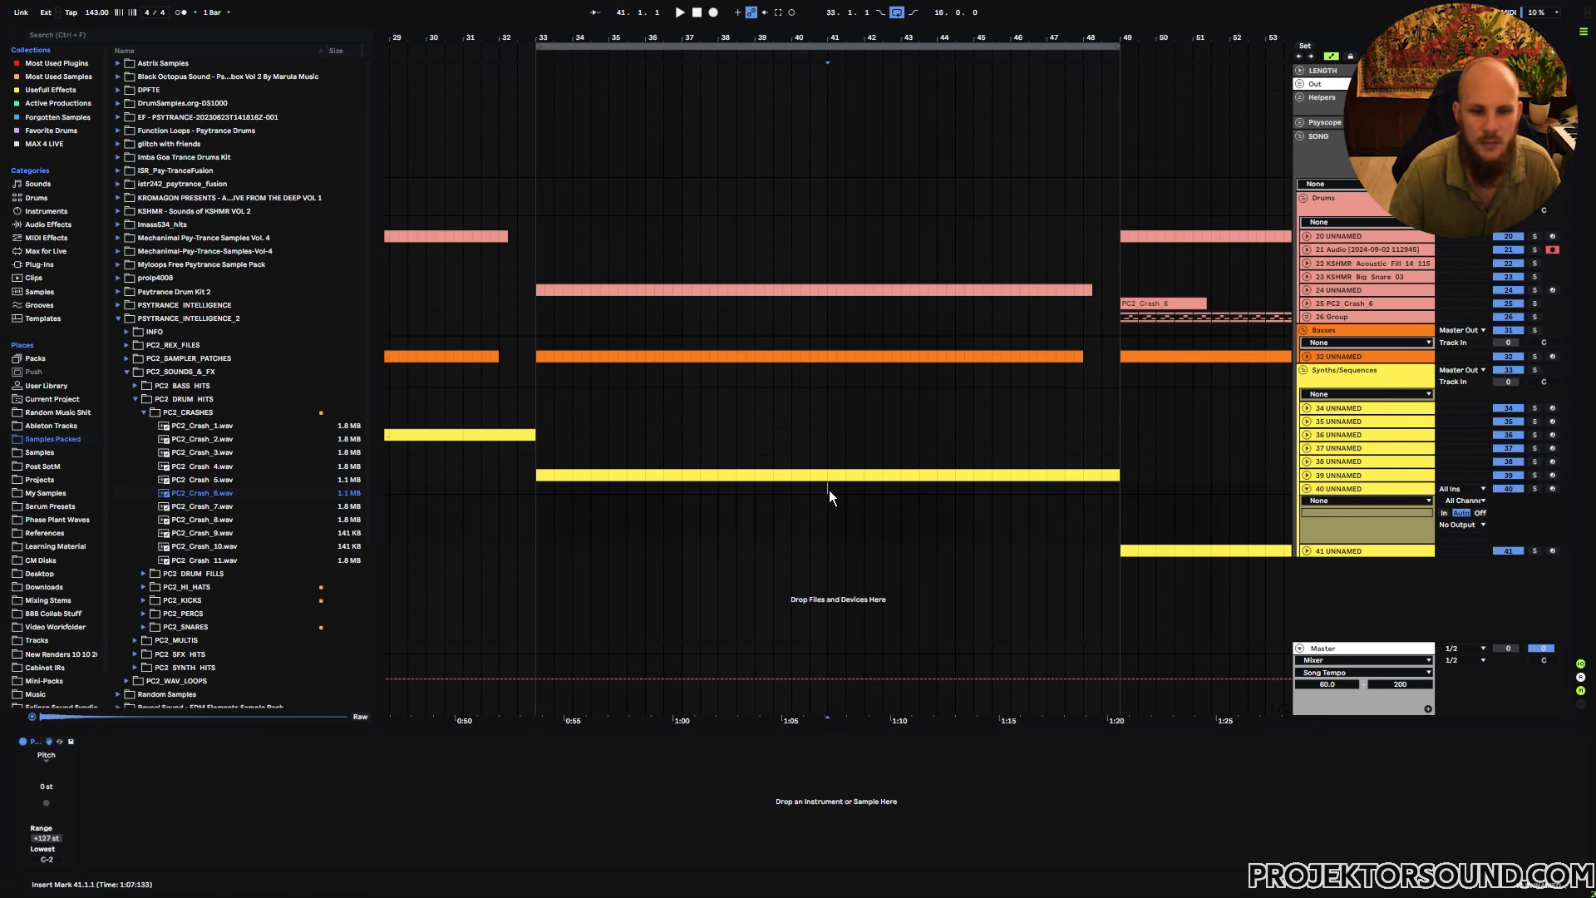
{"action": "mouse_move", "coordinate": [830, 490]}
{"action": "left_mouse_down"}
{"action": "mouse_move", "coordinate": [865, 492]}
{"action": "mouse_move", "coordinate": [847, 491]}
{"action": "left_mouse_up"}
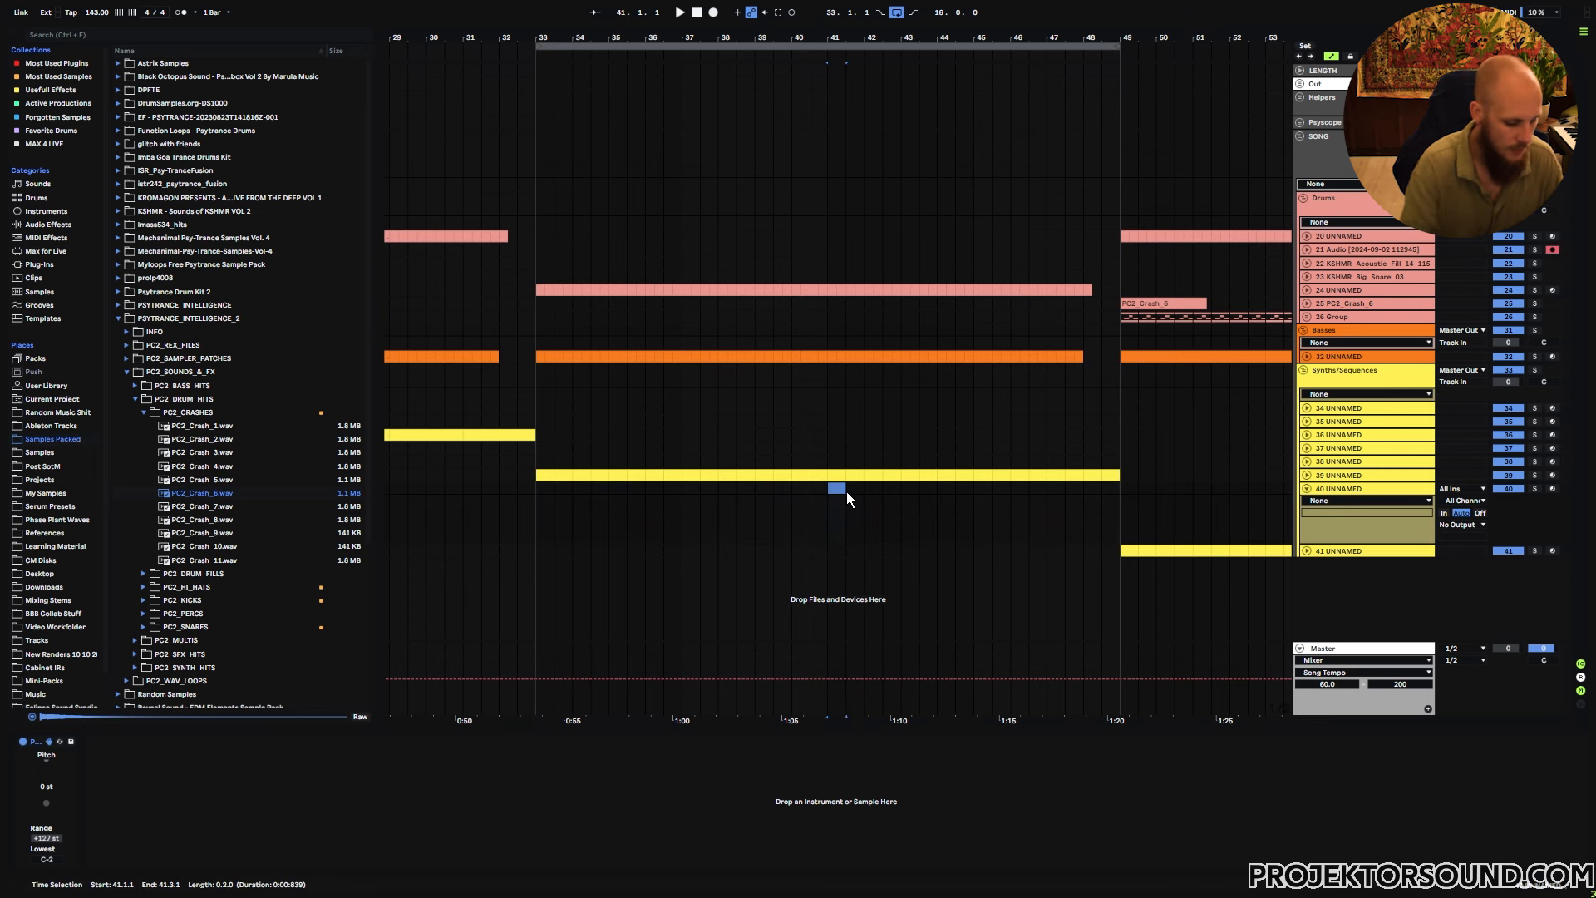
{"action": "key", "text": "ctrl+shift+m"}
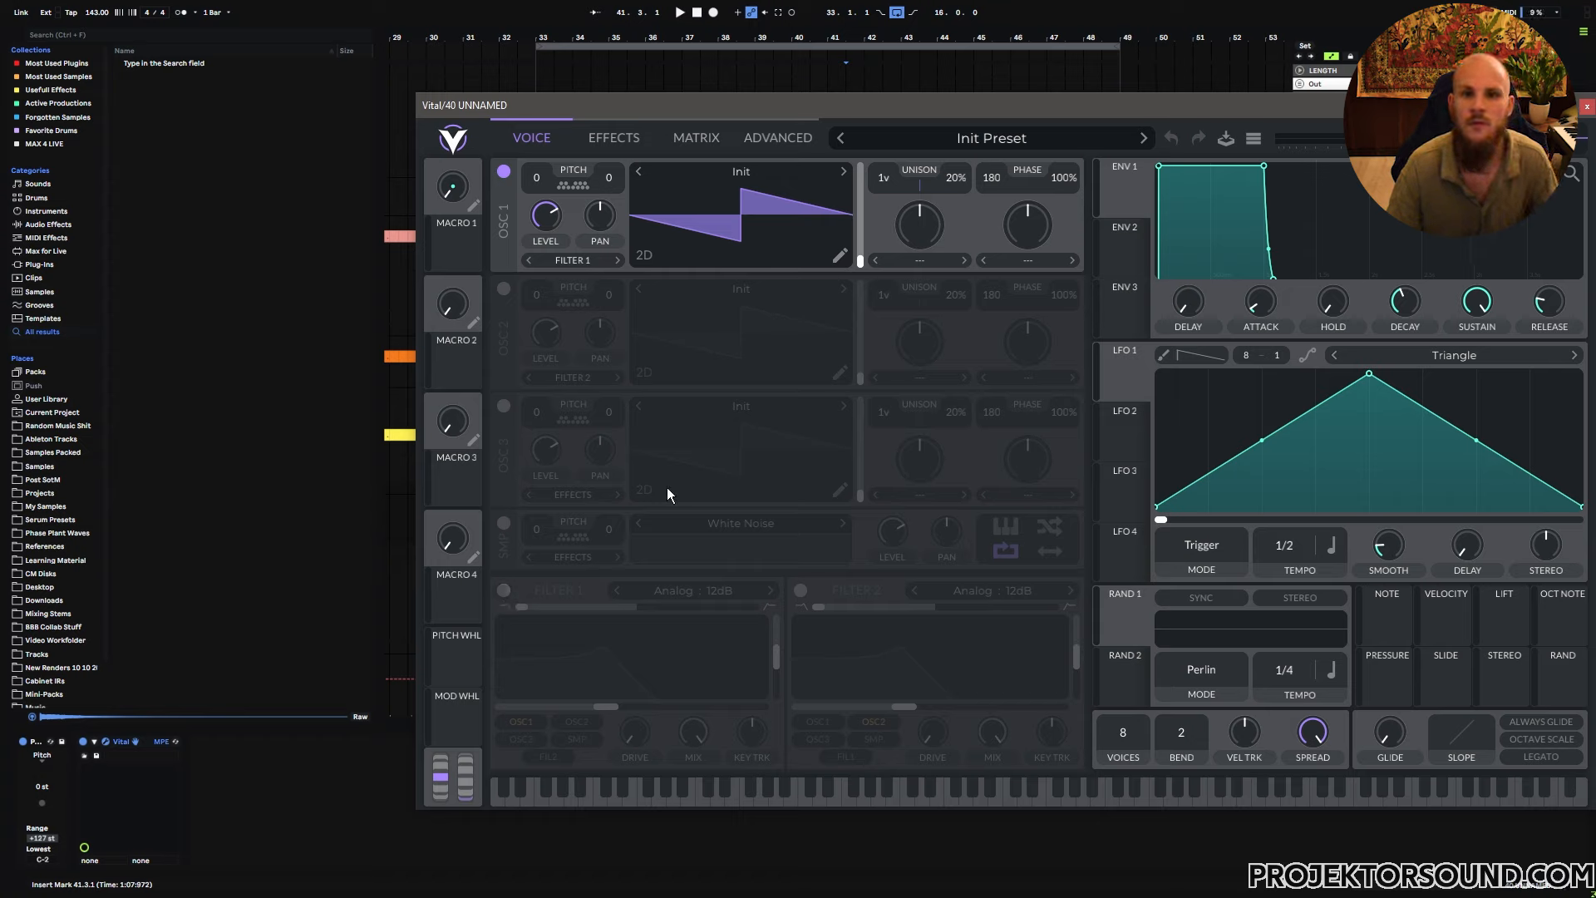
Enable Filter 1 in Vital and set its type to Analog 24dB
{"action": "left_click", "coordinate": [504, 590]}
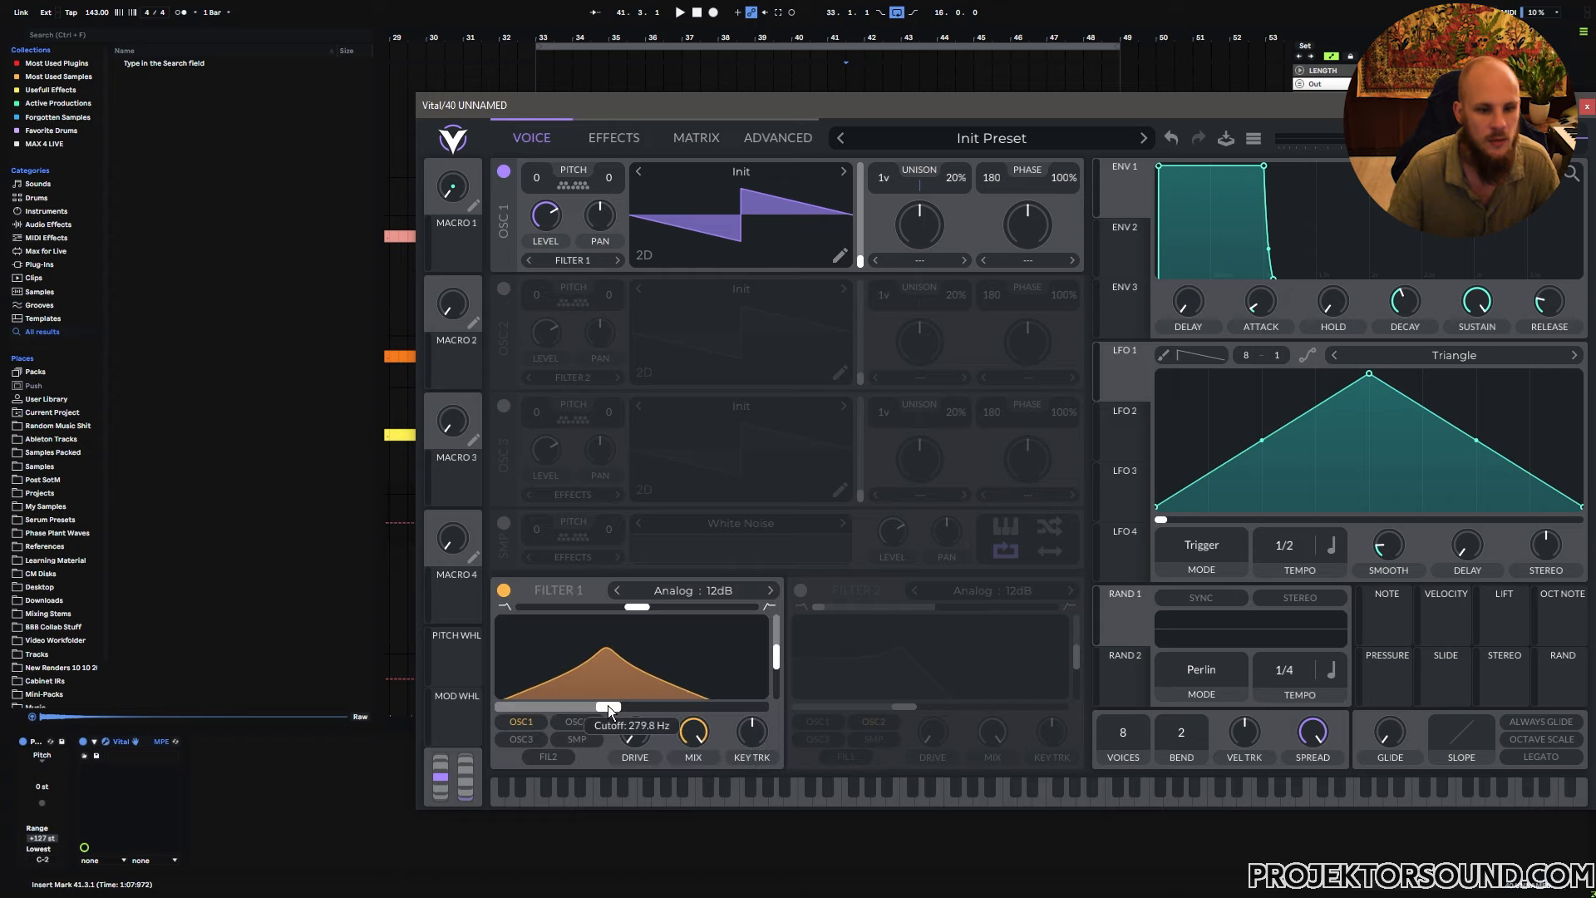
{"action": "left_click", "coordinate": [771, 590]}
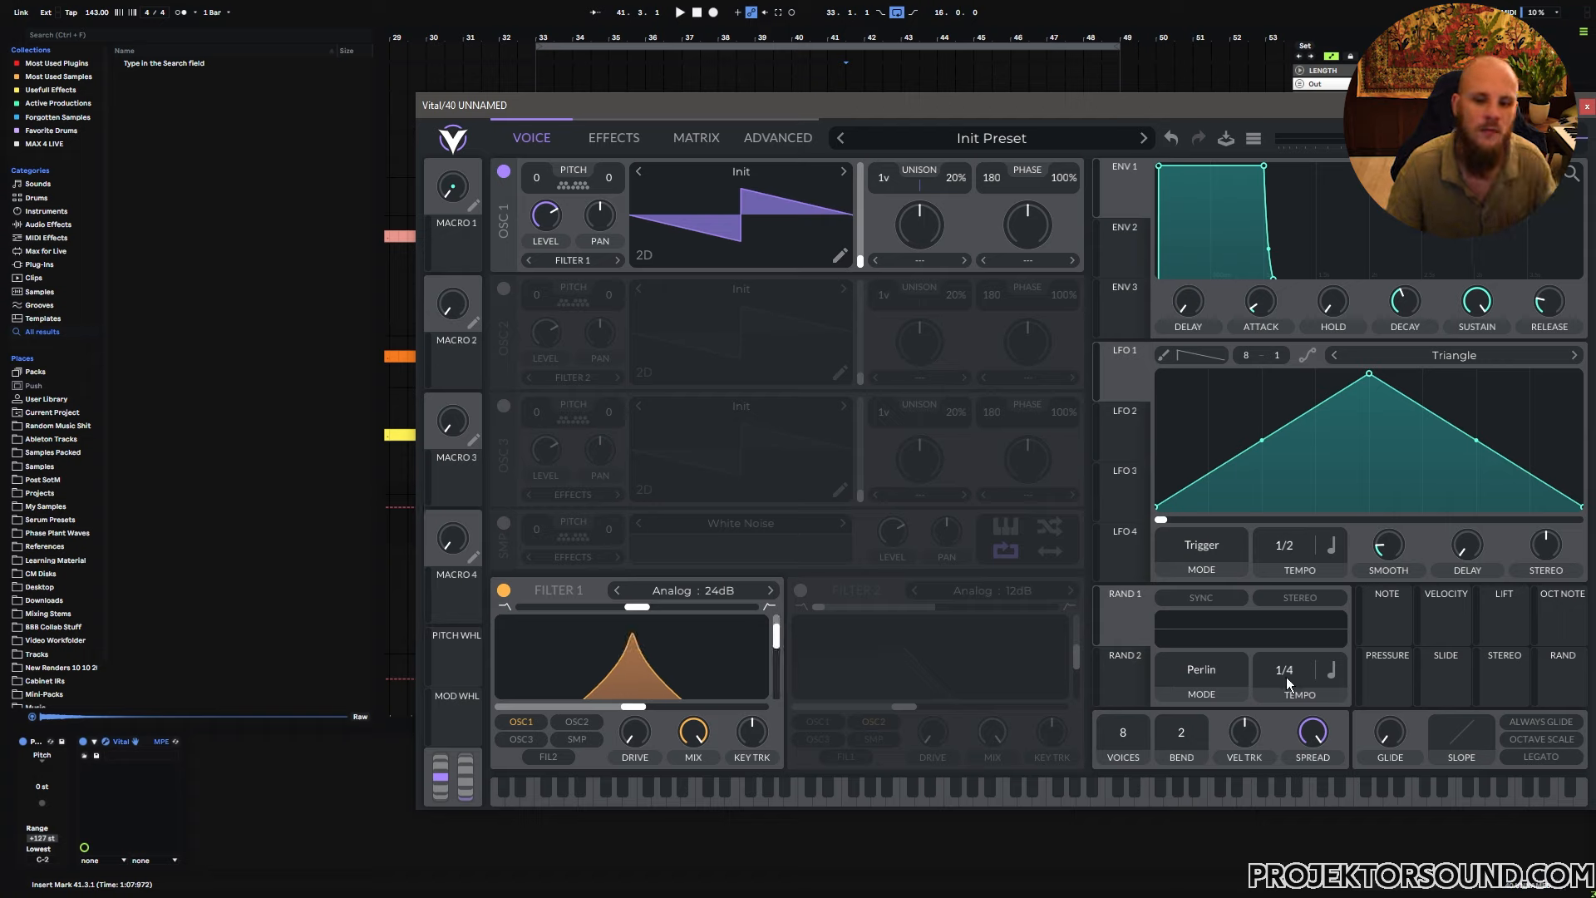
Set the random modulators Rand 1 and Rand 2 to Sine Interpolate mode
{"action": "left_click", "coordinate": [1137, 669]}
{"action": "left_click", "coordinate": [1202, 670]}
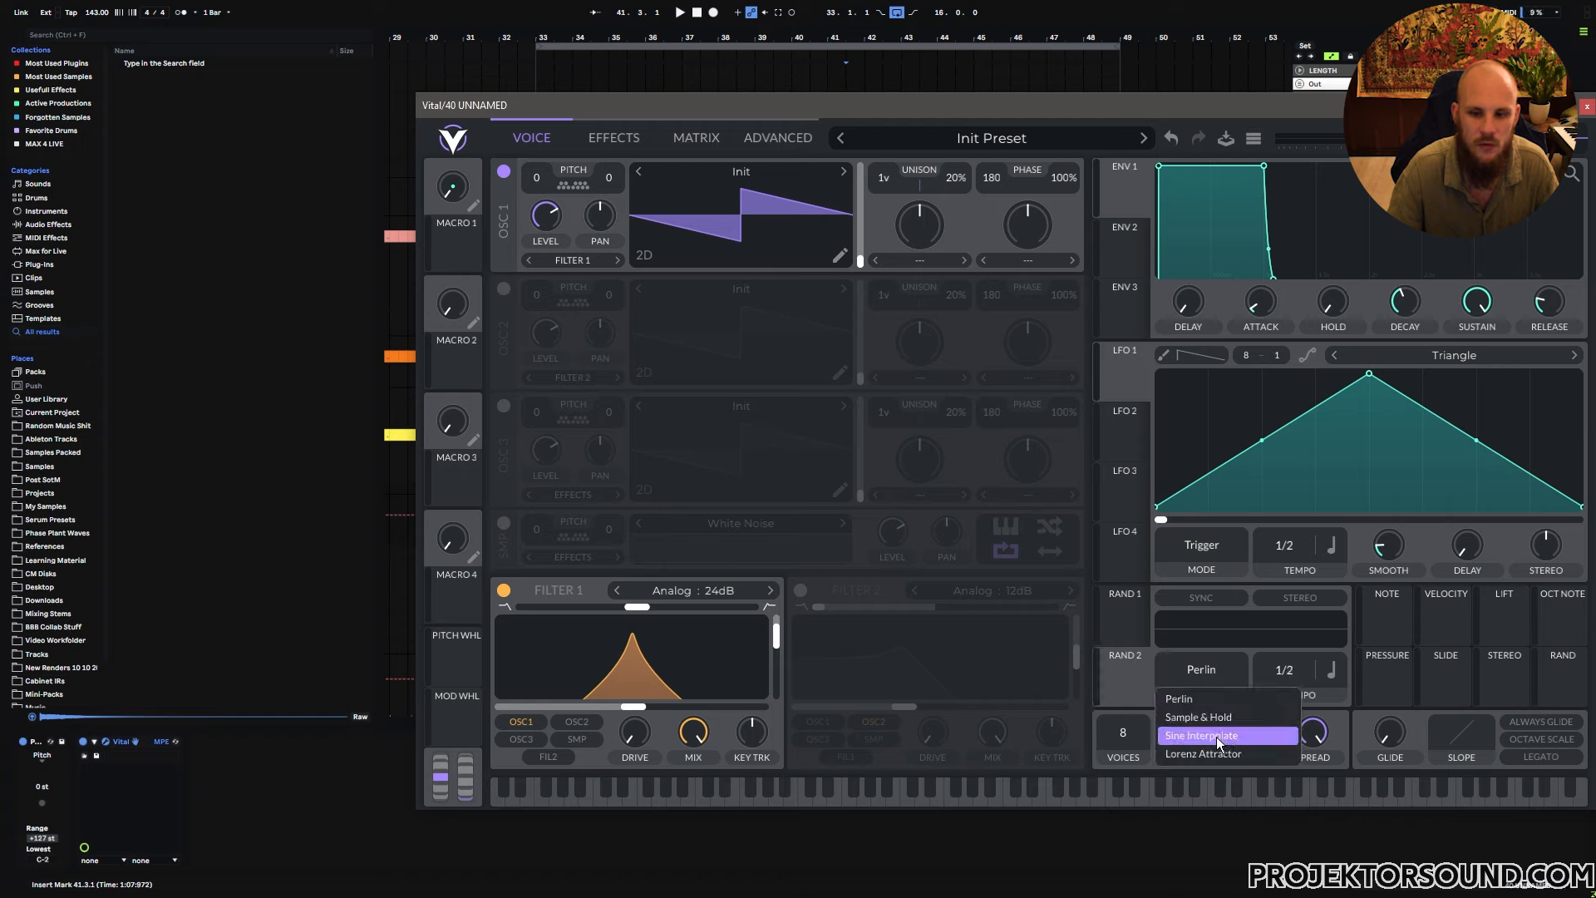
{"action": "left_click", "coordinate": [1215, 736]}
{"action": "left_click", "coordinate": [1139, 631]}
{"action": "left_click", "coordinate": [1214, 675]}
{"action": "left_click", "coordinate": [1218, 728]}
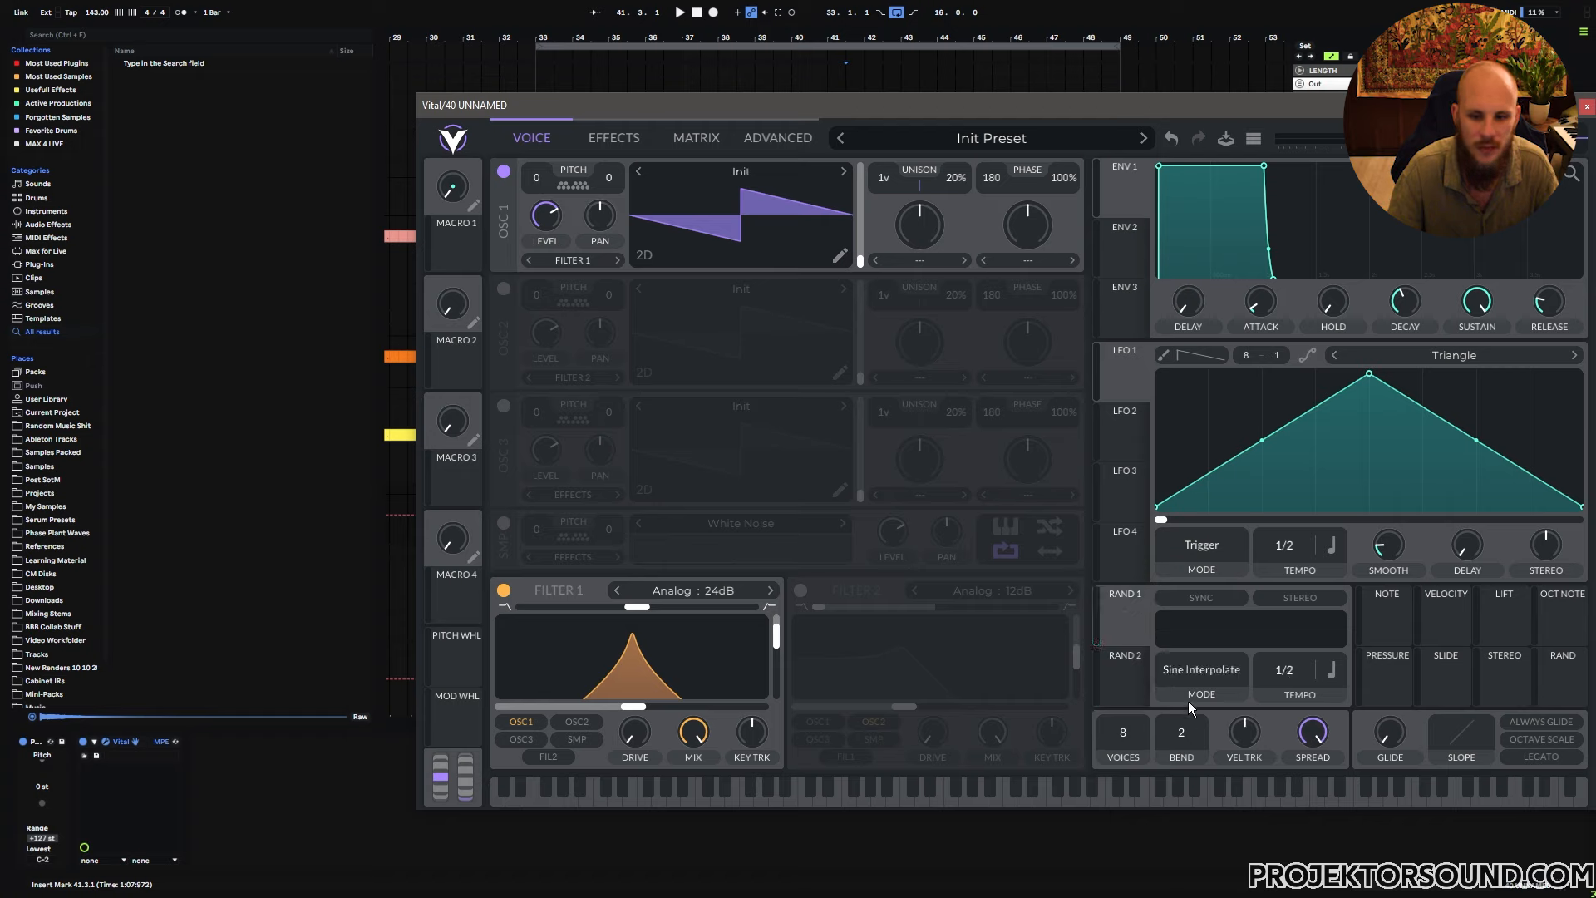
Assign Rand 1 to oscillator 1's pitch and Rand 2 to Filter 1's cutoff with an amount of about 63
{"action": "left_click_drag", "start_coordinate": [1131, 622], "coordinate": [535, 179]}
{"action": "left_click_drag", "start_coordinate": [1118, 654], "coordinate": [633, 690]}
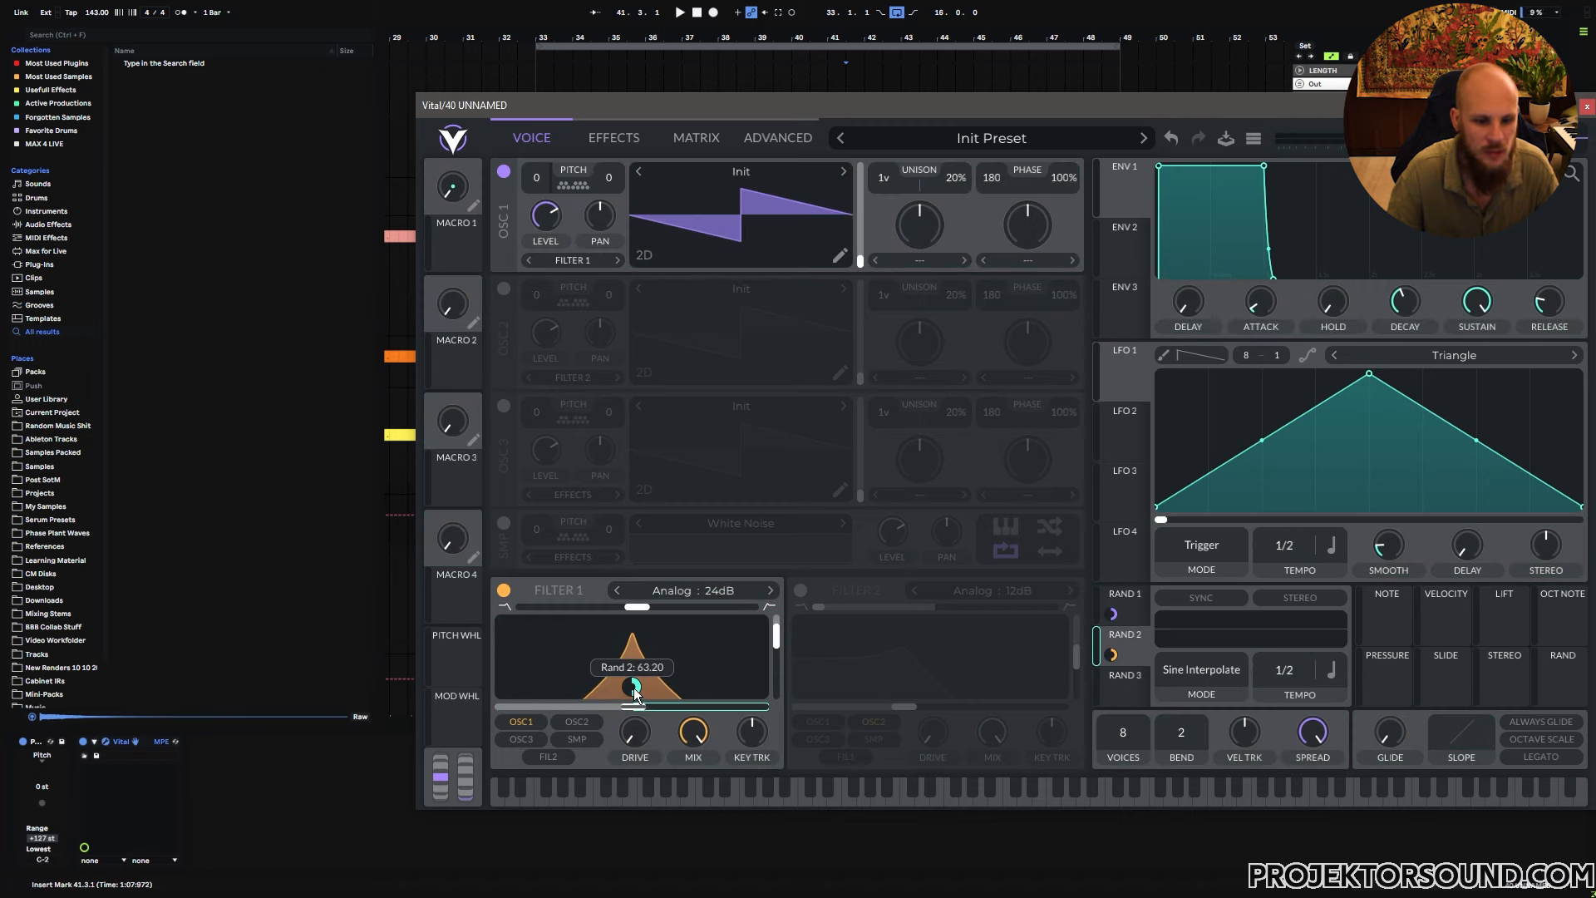
{"action": "key", "text": "y"}
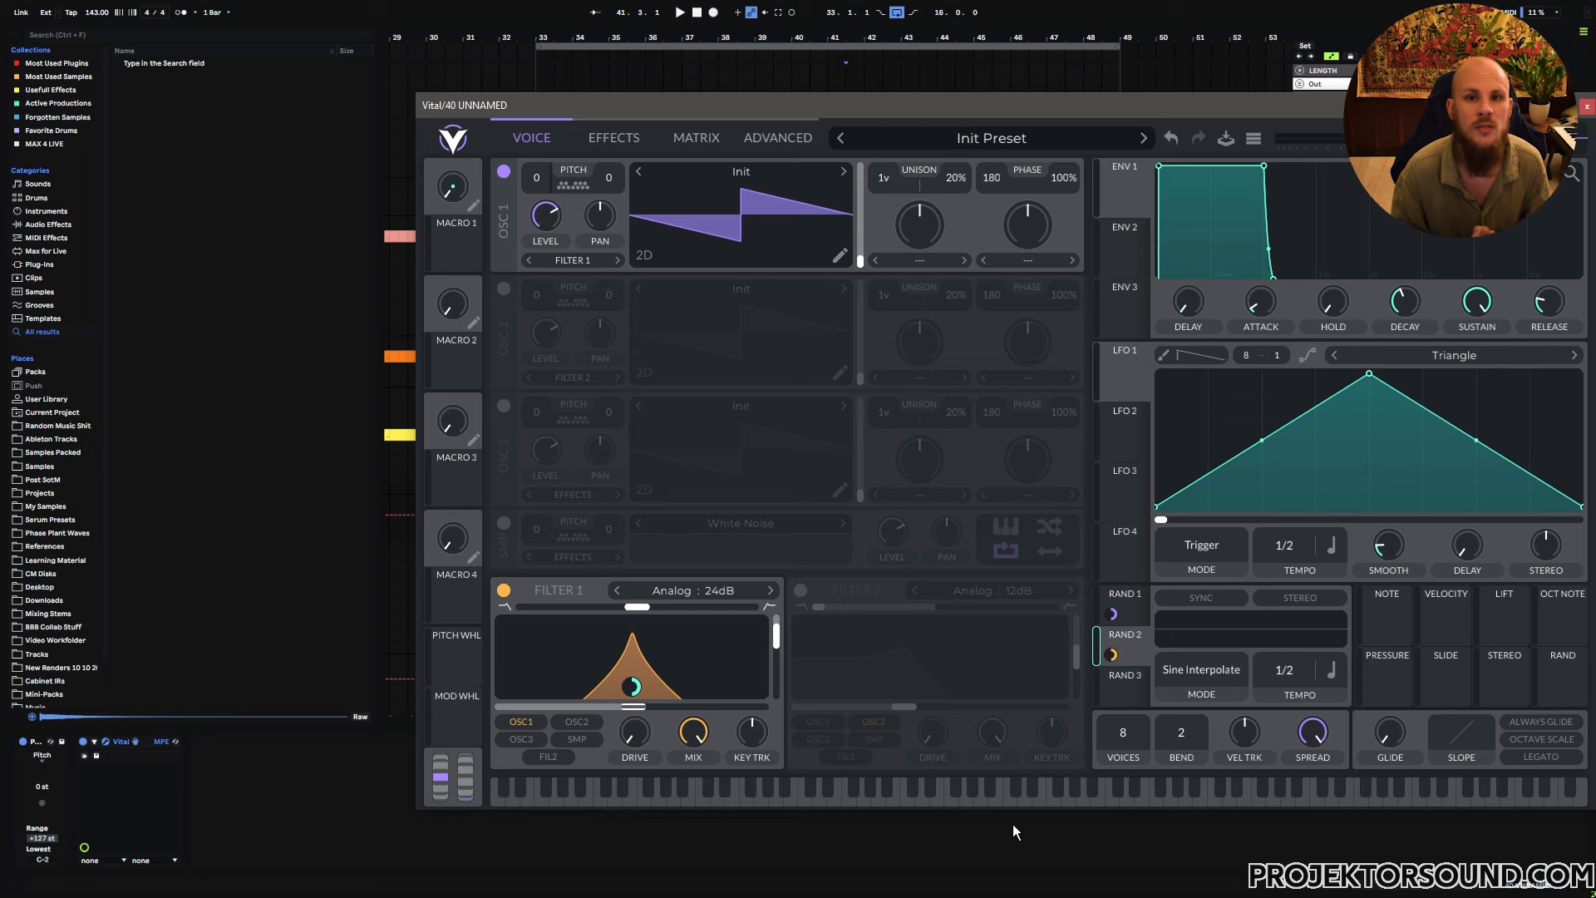
Add a G#3 note at the start of the track 40 clip and extend it to the clip's full length
{"action": "double_click", "coordinate": [339, 798]}
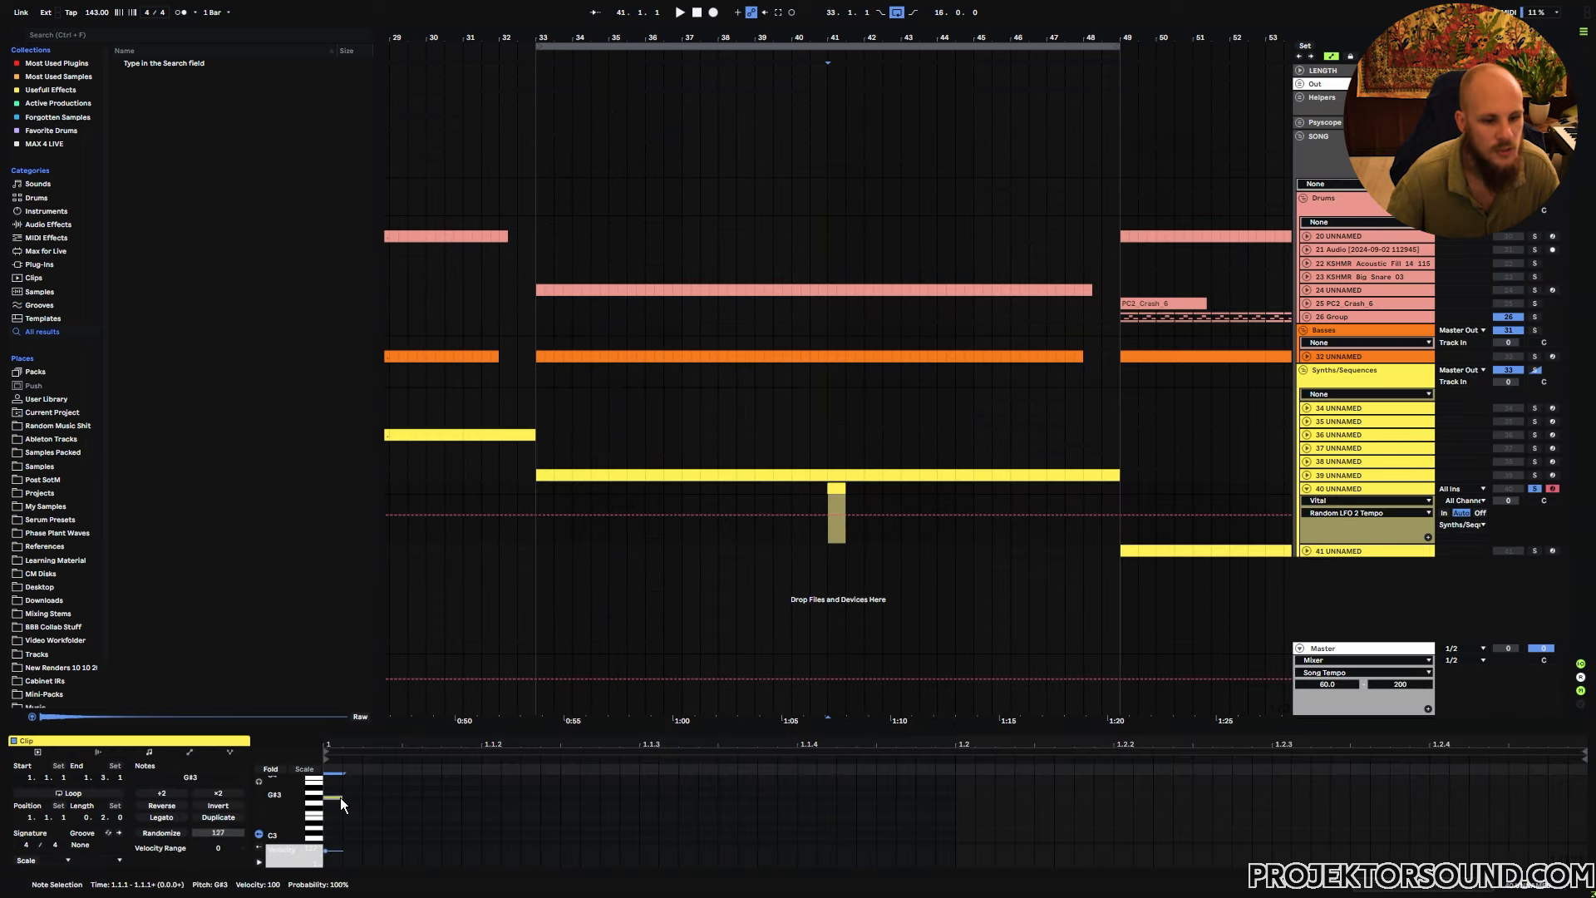
{"action": "left_click_drag", "start_coordinate": [636, 790], "coordinate": [1588, 796]}
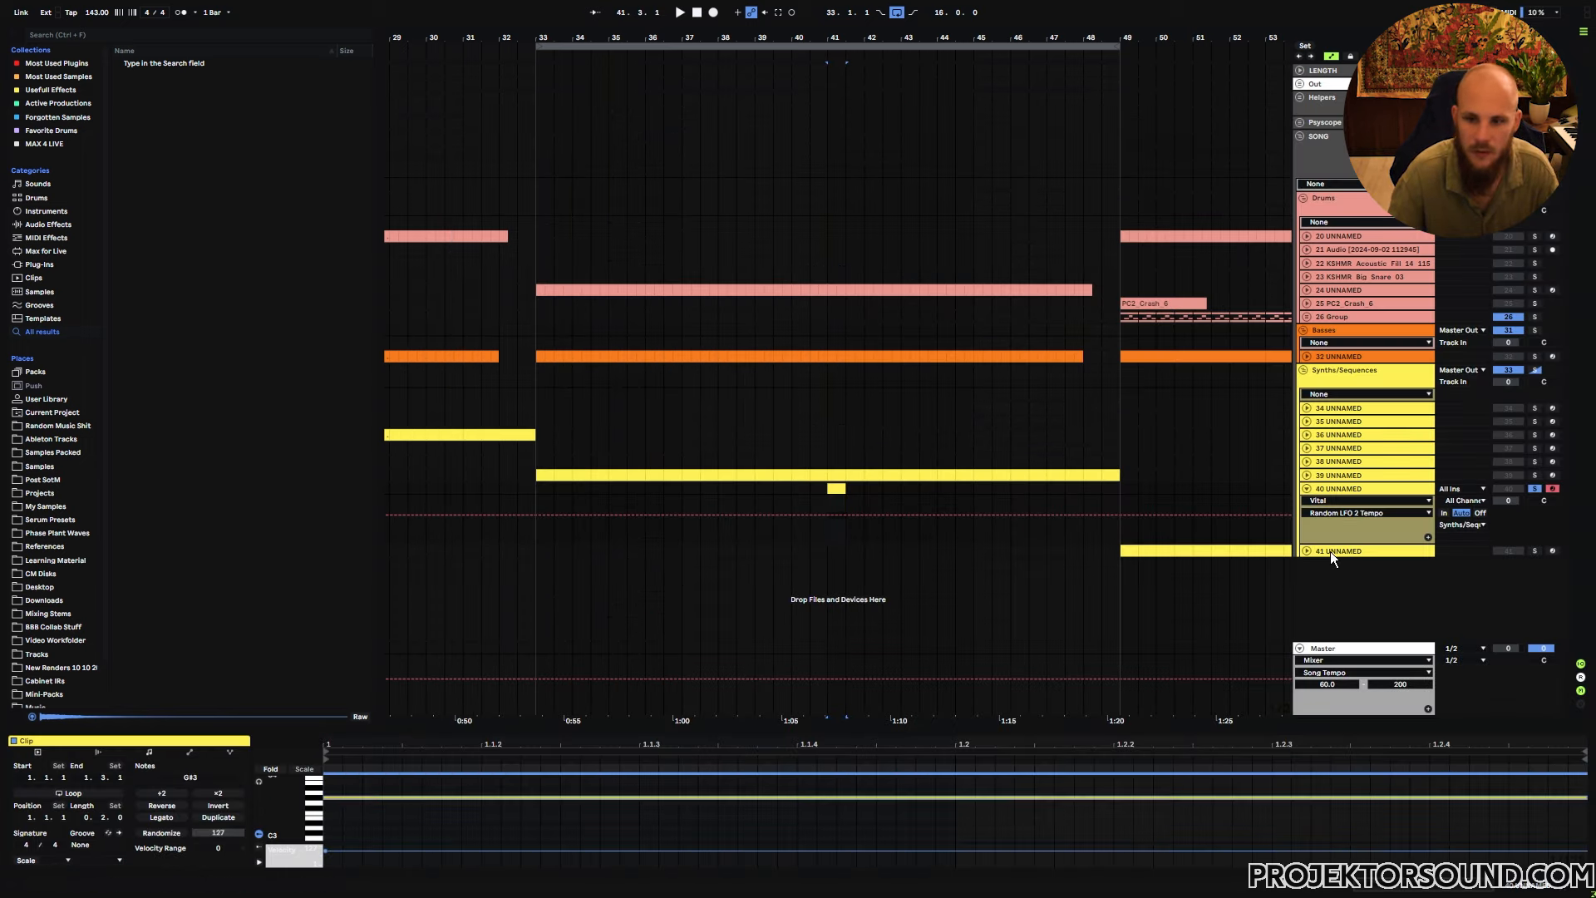
{"action": "left_click", "coordinate": [831, 488]}
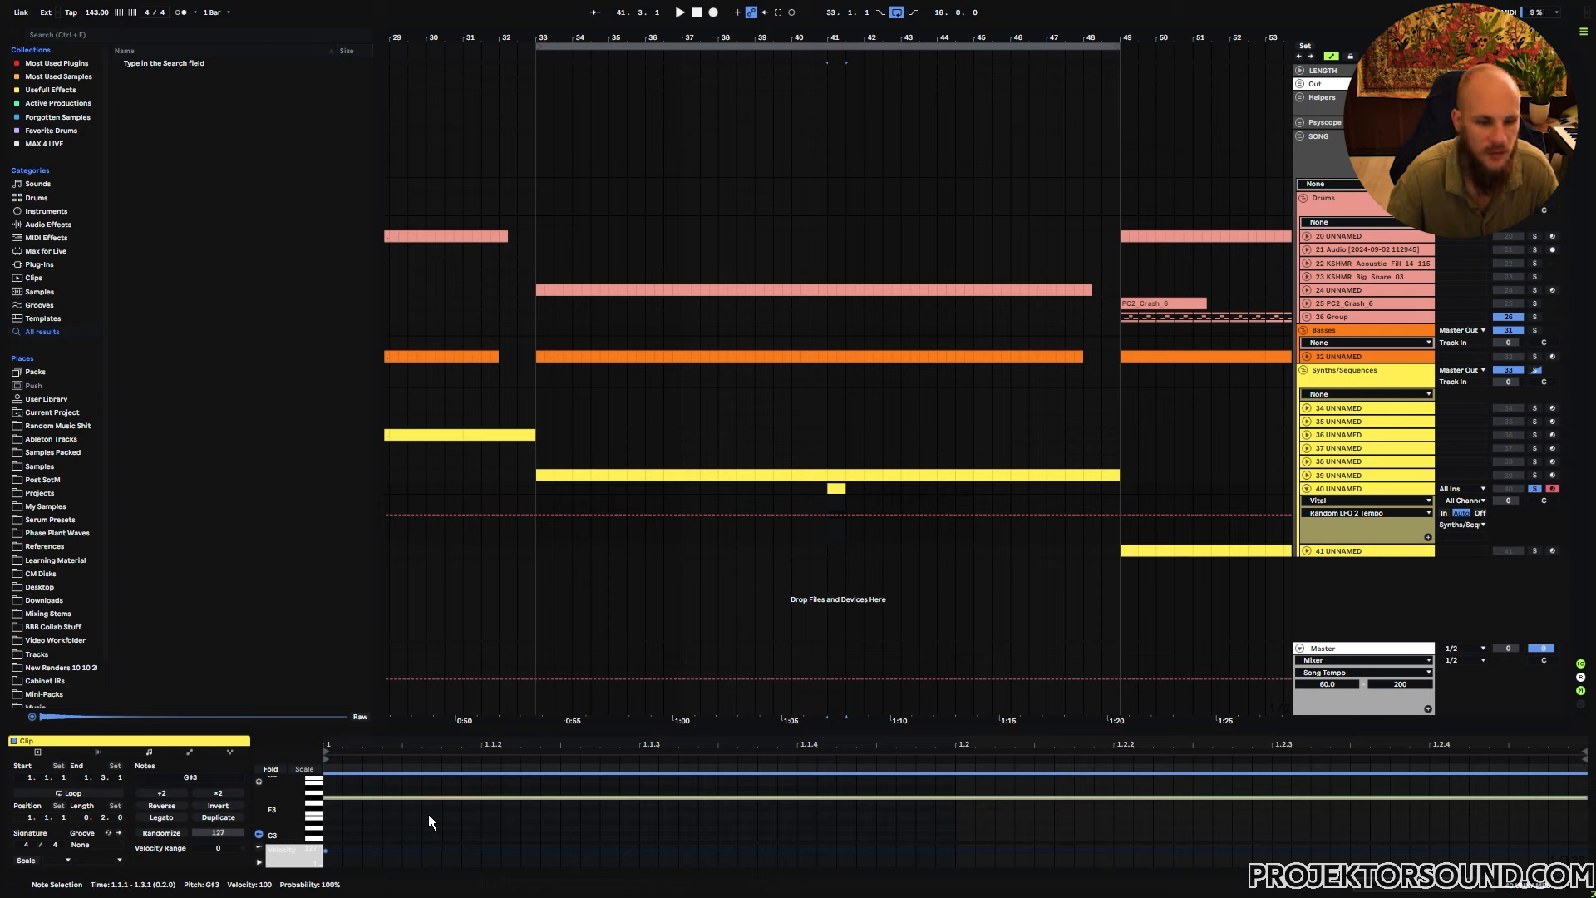
Transpose the long note down four octaves to G#-1 while auditioning the clip
{"action": "key", "text": "space"}
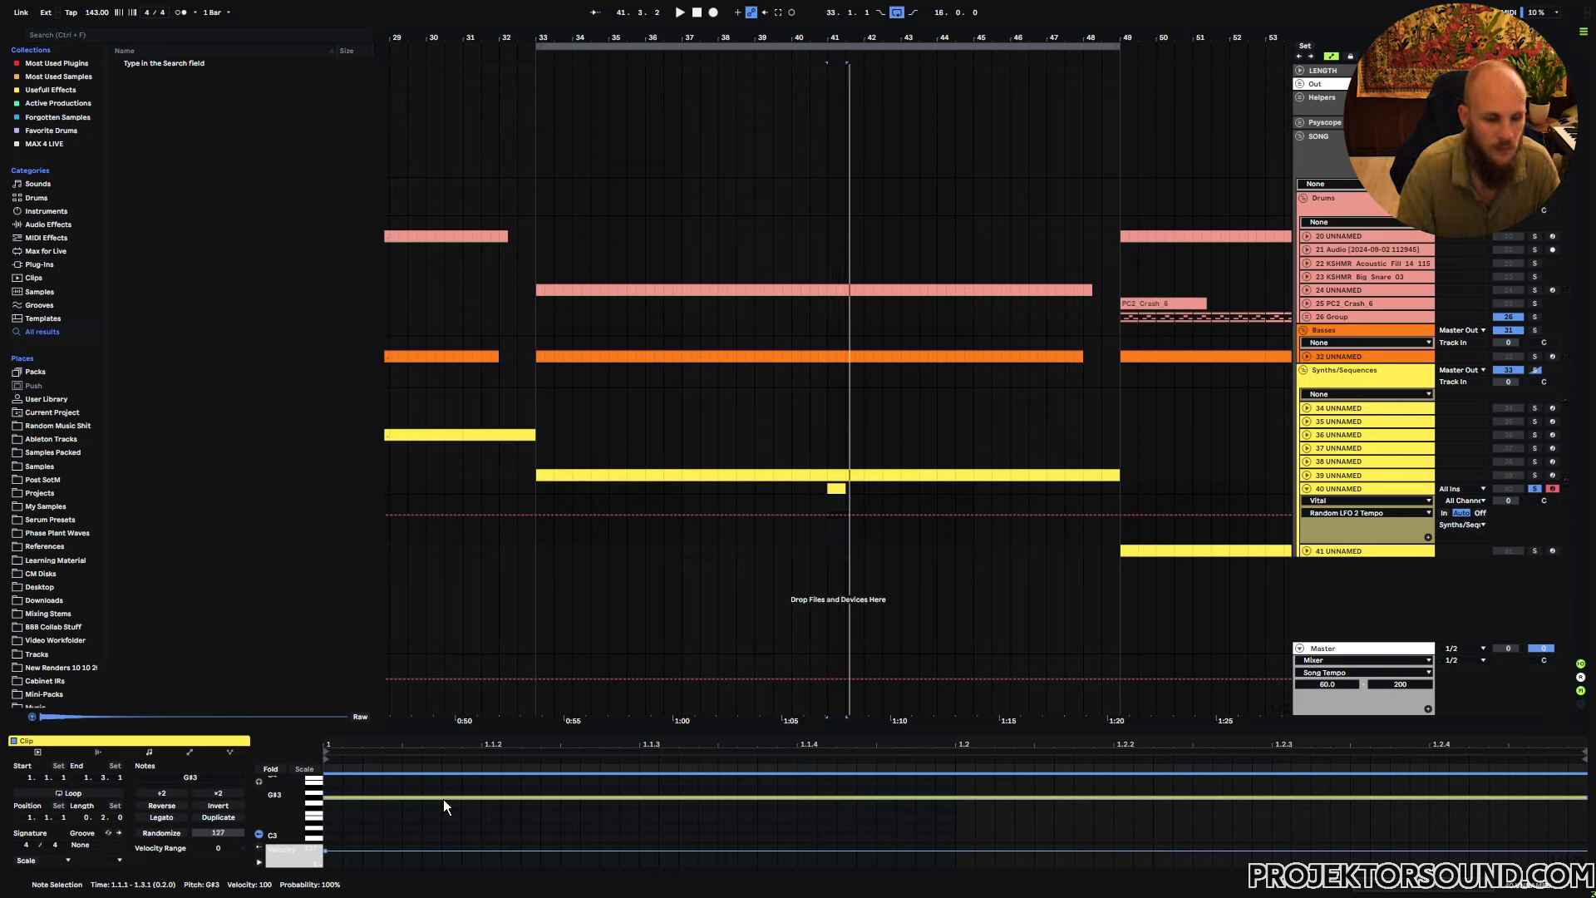
{"action": "key", "text": "shift+Down"}
{"action": "key", "text": "shift+Down"}
{"action": "key", "text": "shift+Down"}
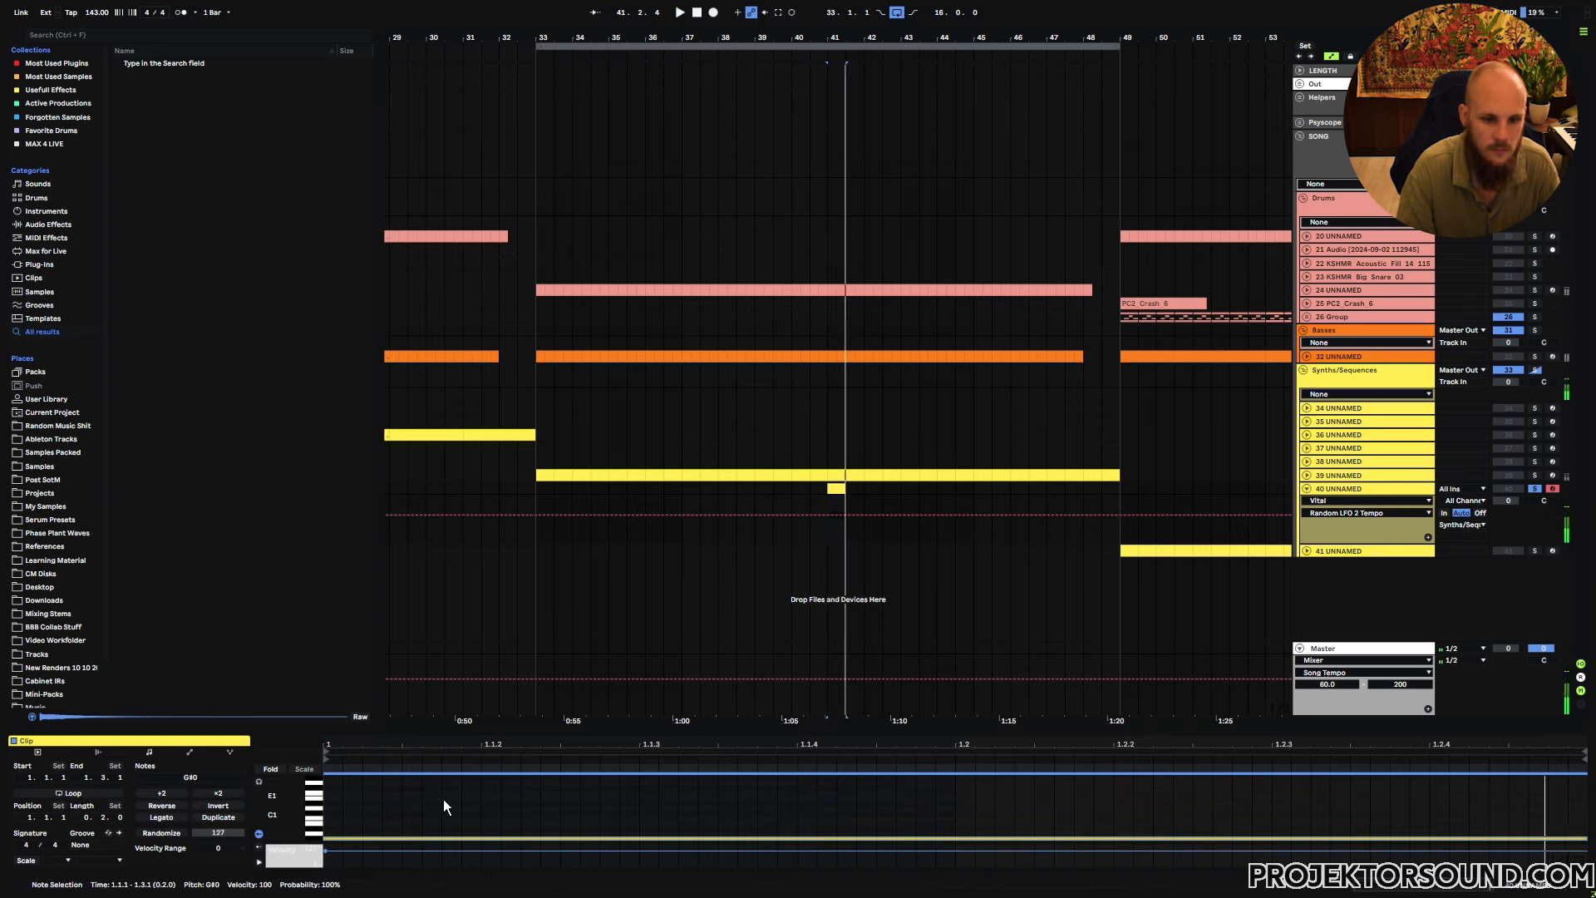
{"action": "key", "text": "shift+Down"}
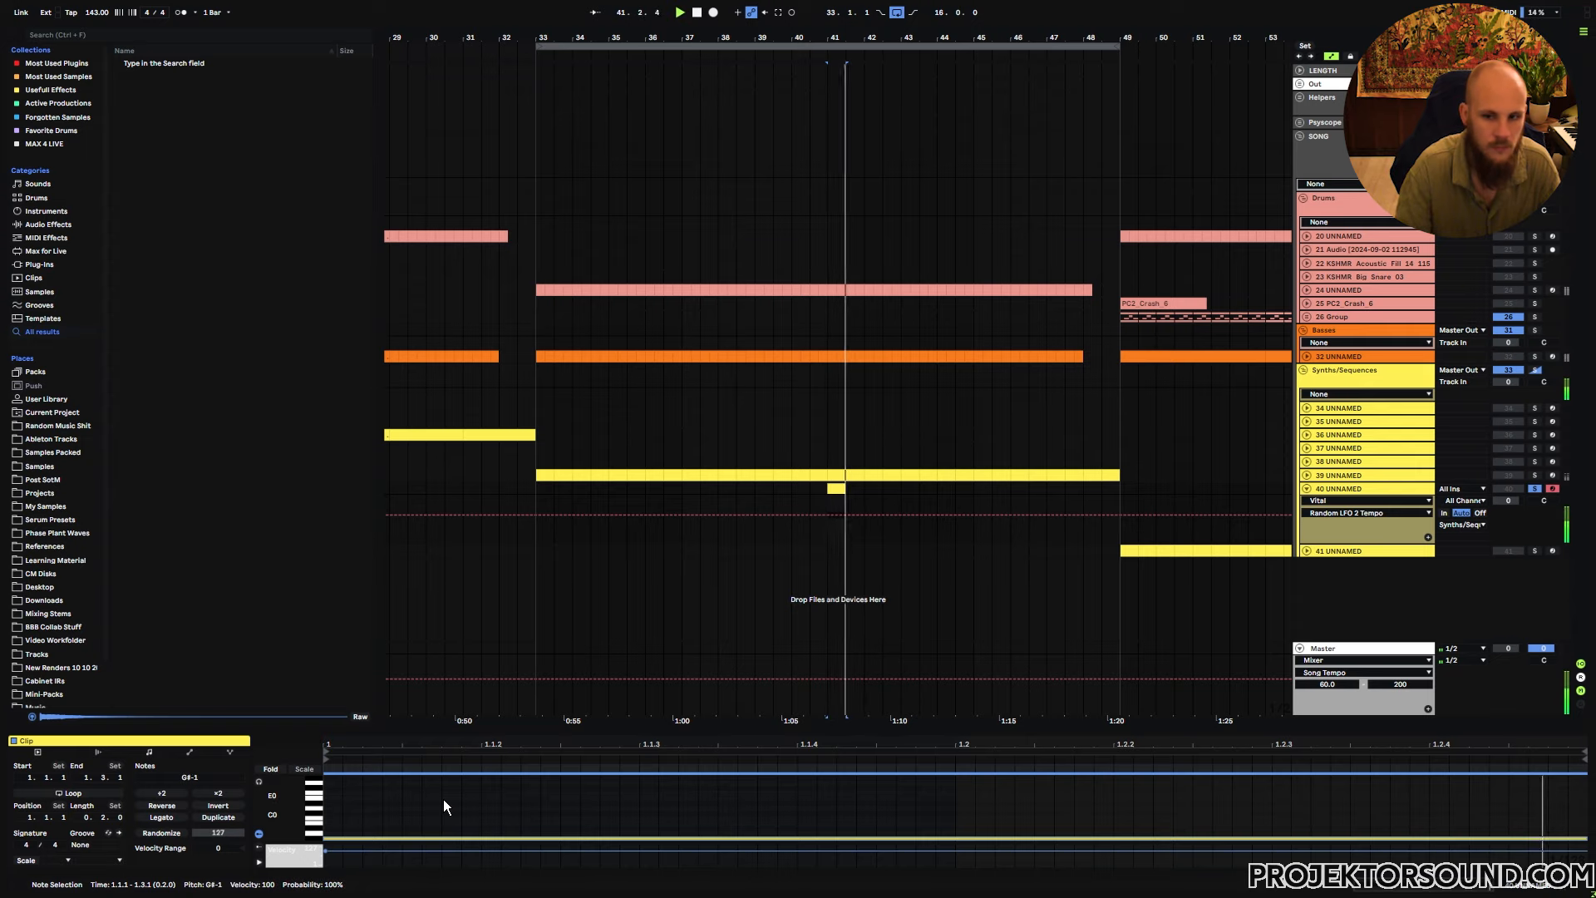
Set oscillator 1's unison in Vital to 2 voices with 3% detune
{"action": "left_click", "coordinate": [1335, 489]}
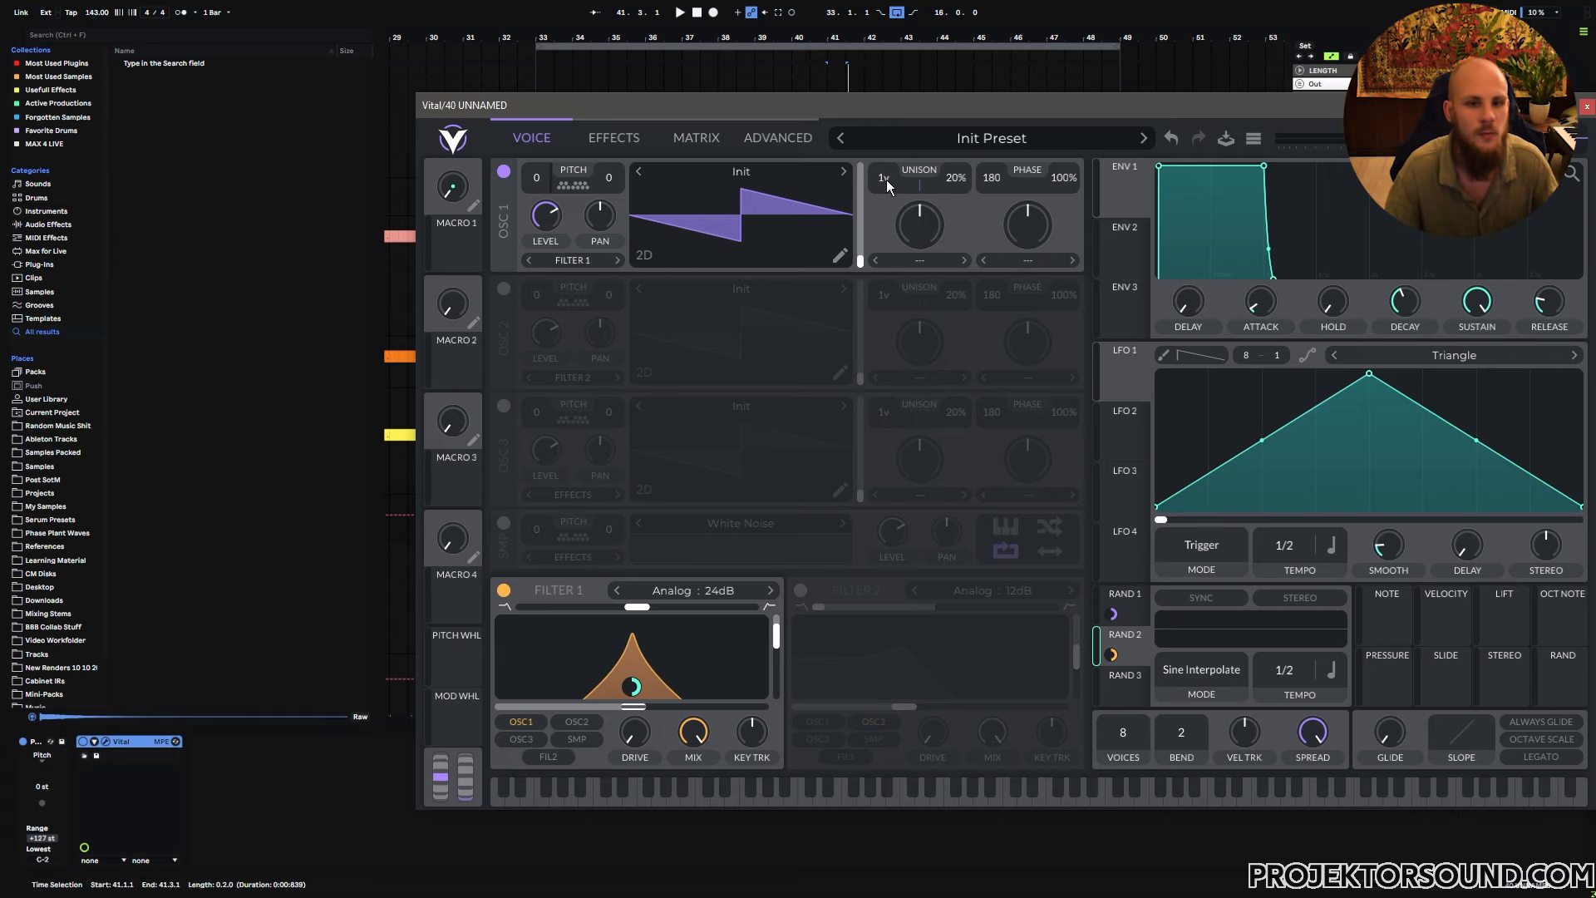
{"action": "left_click_drag", "start_coordinate": [886, 183], "coordinate": [954, 190]}
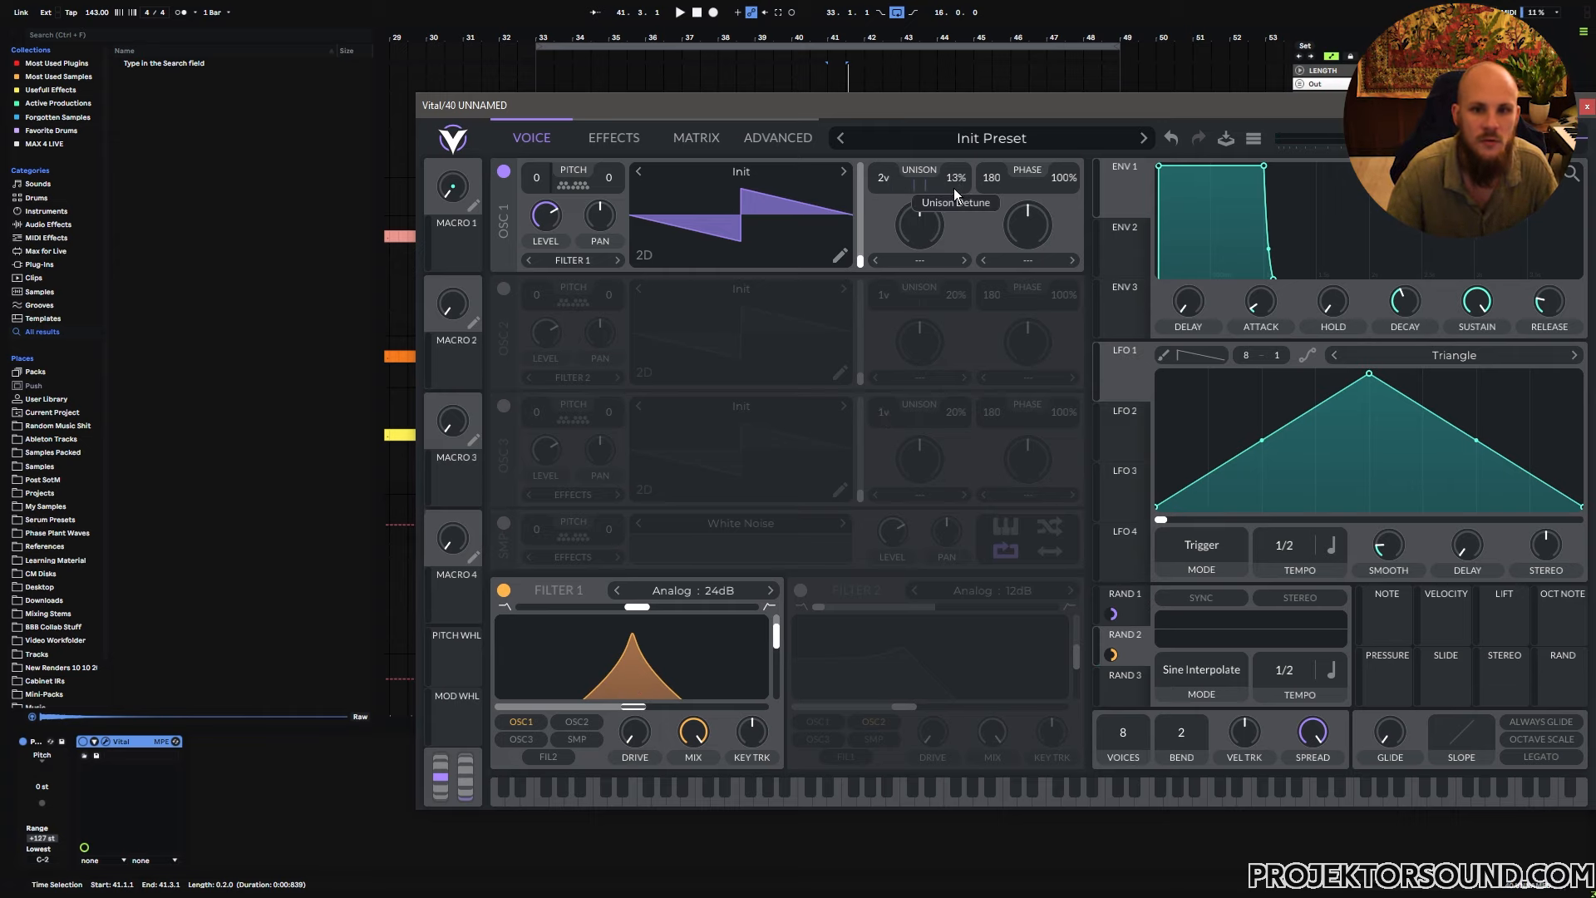
Enable Vital's EQ effect, switch its low band to a high-pass and shape it to cut the low frequencies
{"action": "left_click", "coordinate": [611, 138]}
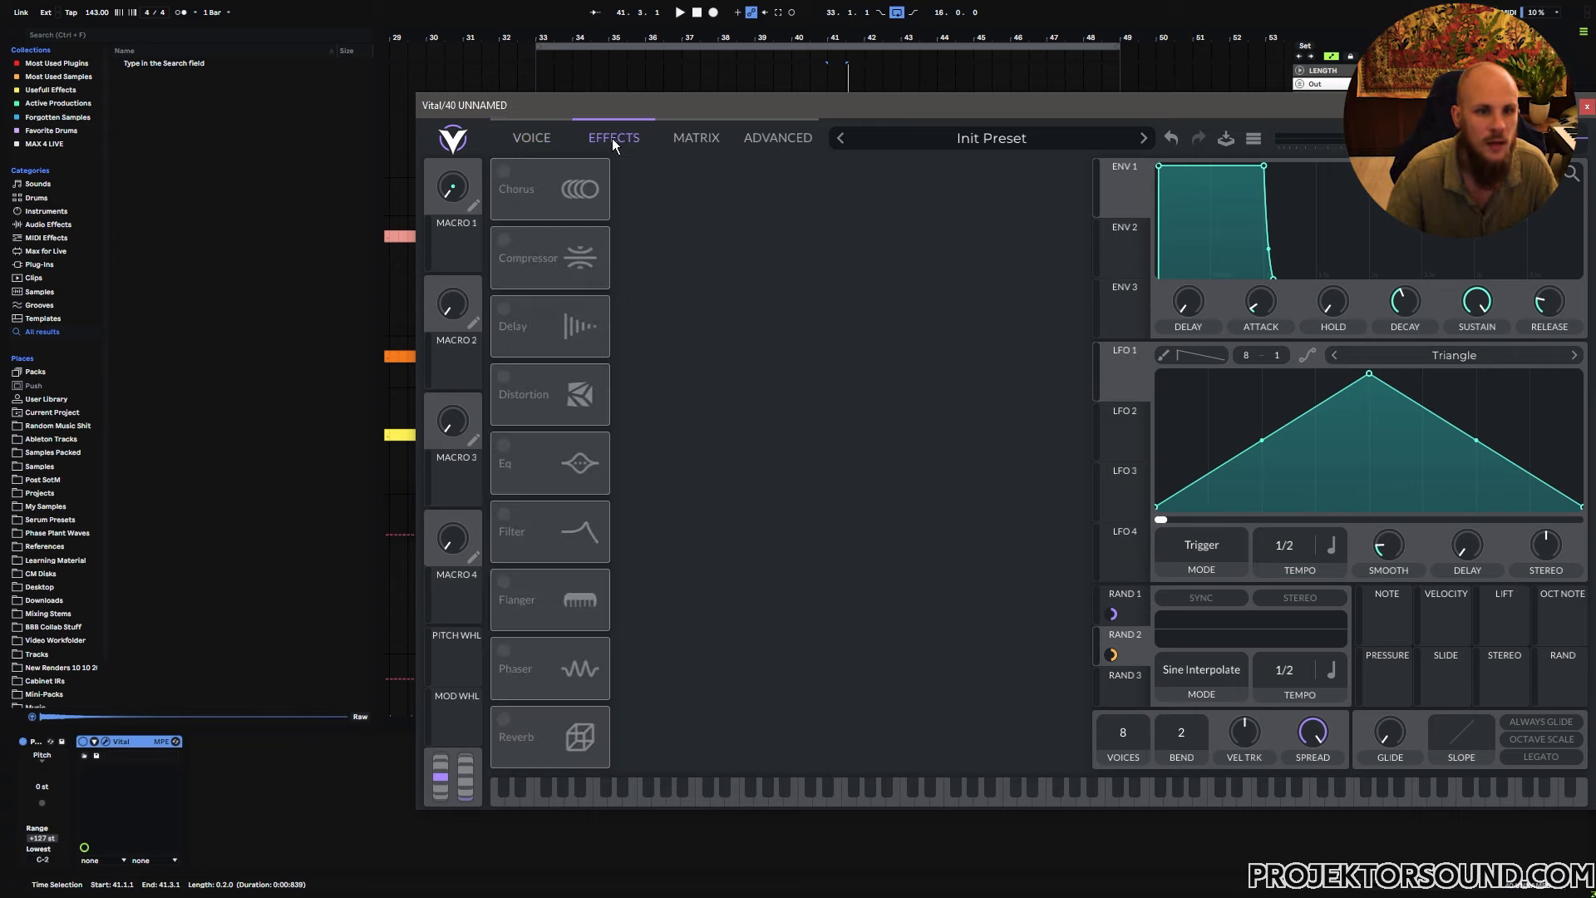
{"action": "left_click", "coordinate": [504, 444]}
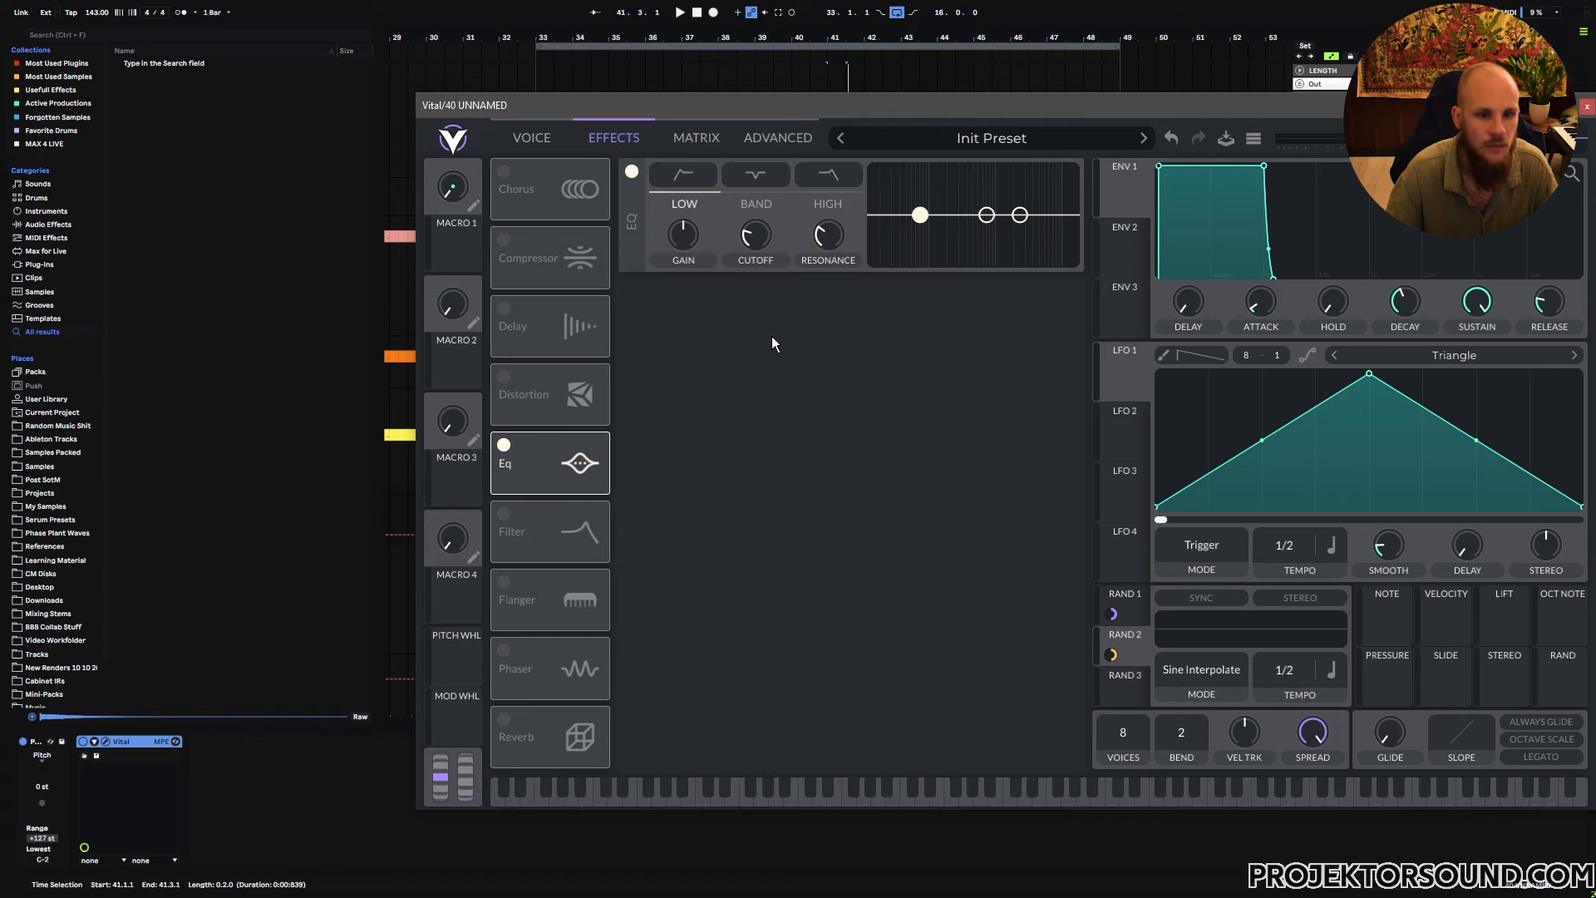
{"action": "left_click", "coordinate": [686, 176]}
{"action": "left_click_drag", "start_coordinate": [919, 217], "coordinate": [933, 228]}
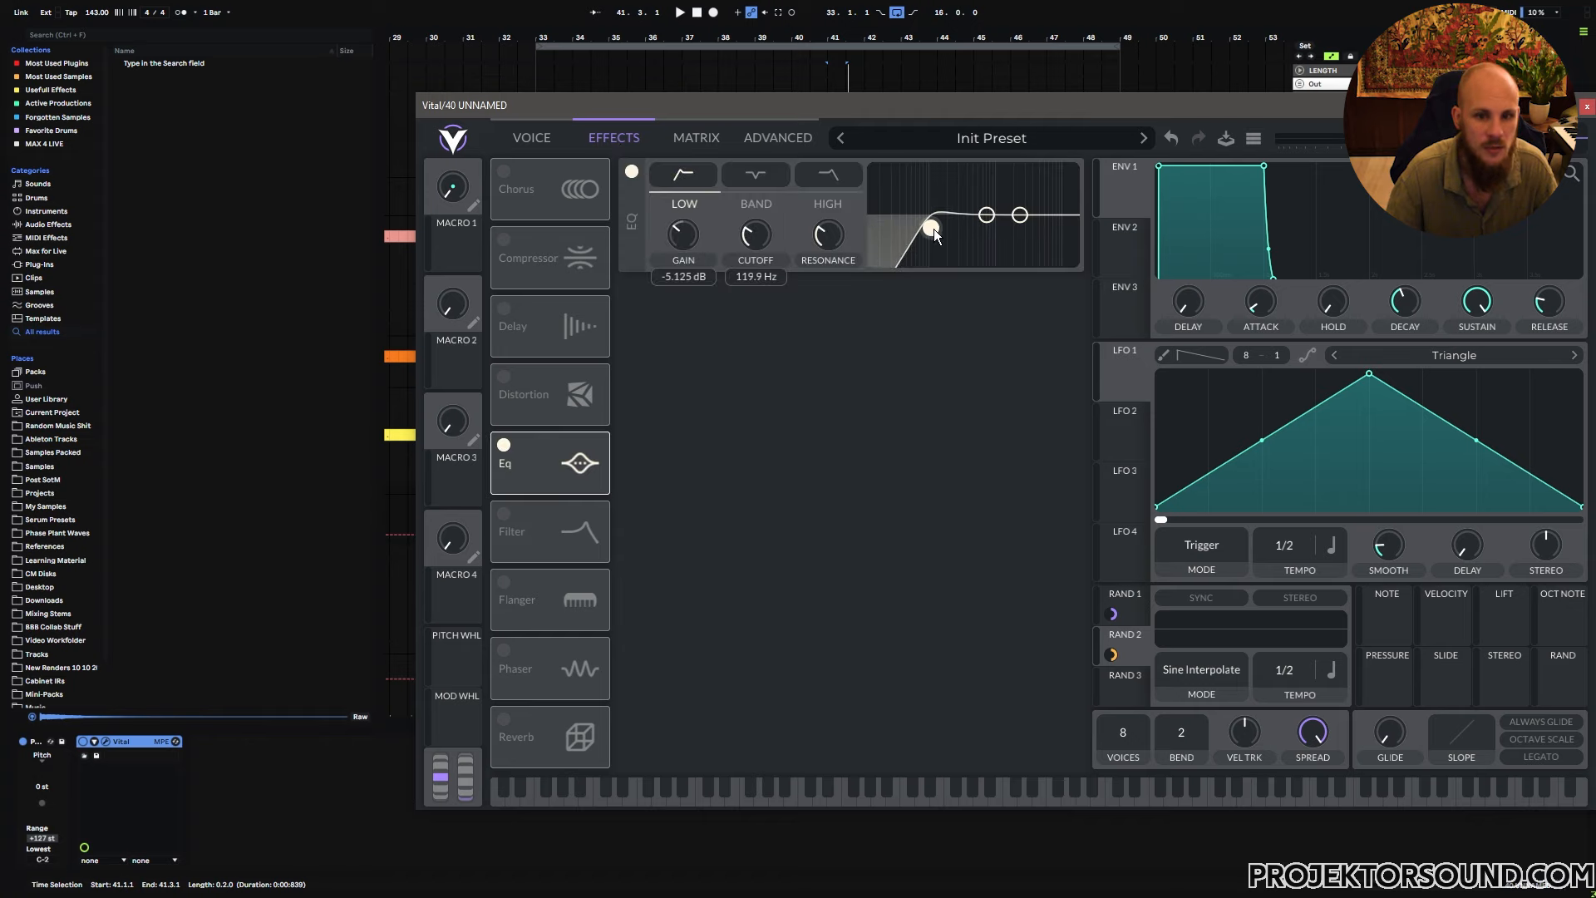
{"action": "key", "text": "space"}
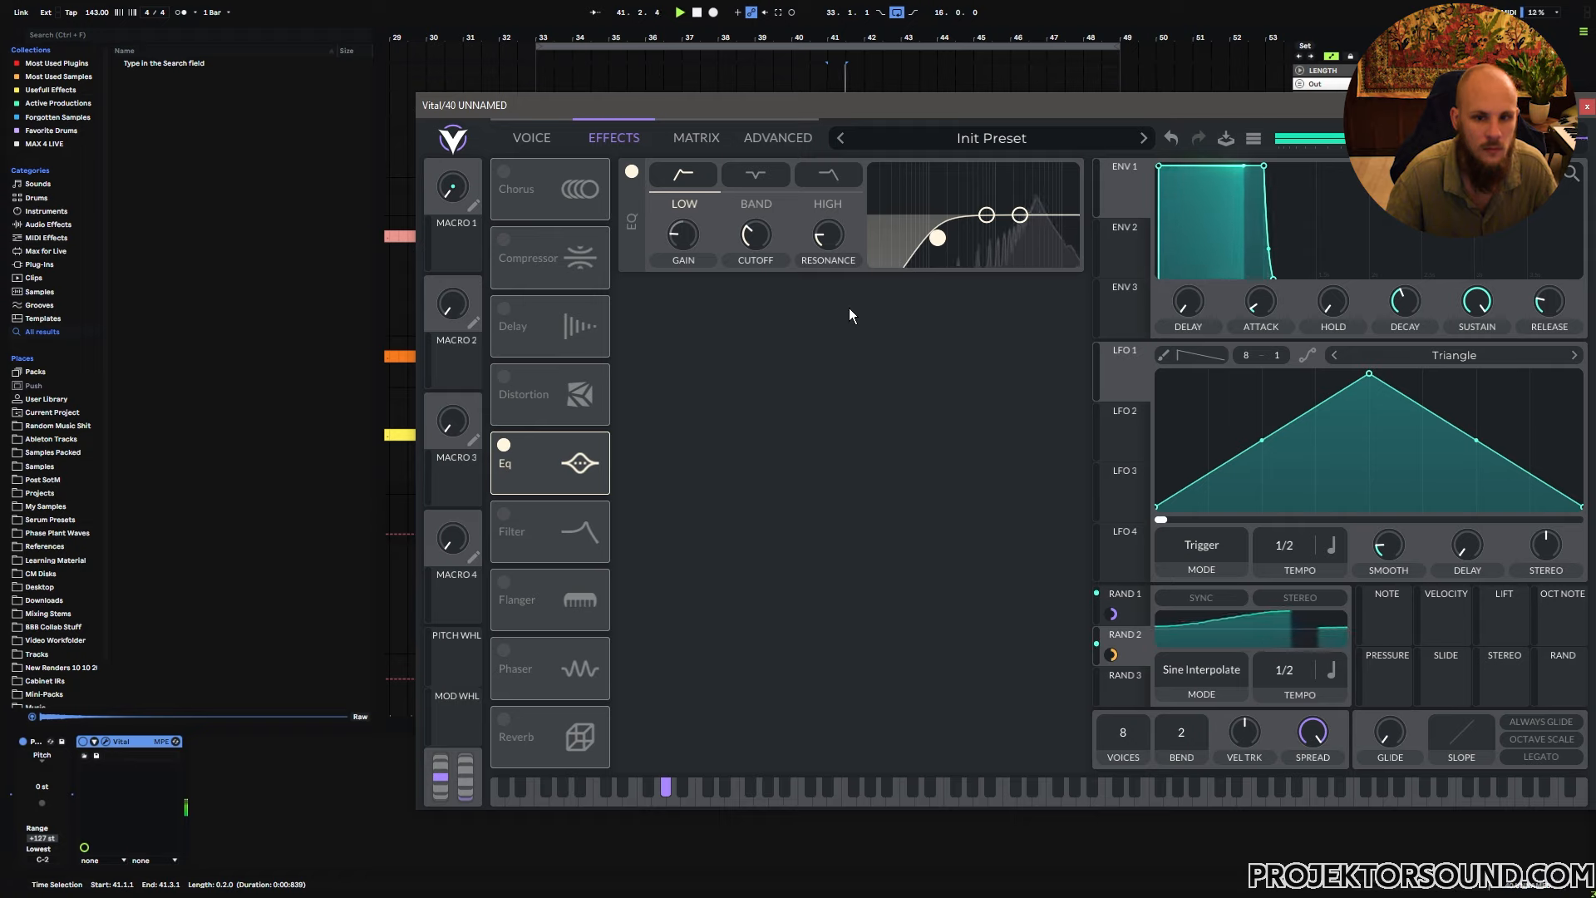
Audition the clip again and lower Filter 1's cutoff
{"action": "key", "text": "space"}
{"action": "key", "text": "space"}
{"action": "left_click", "coordinate": [532, 138]}
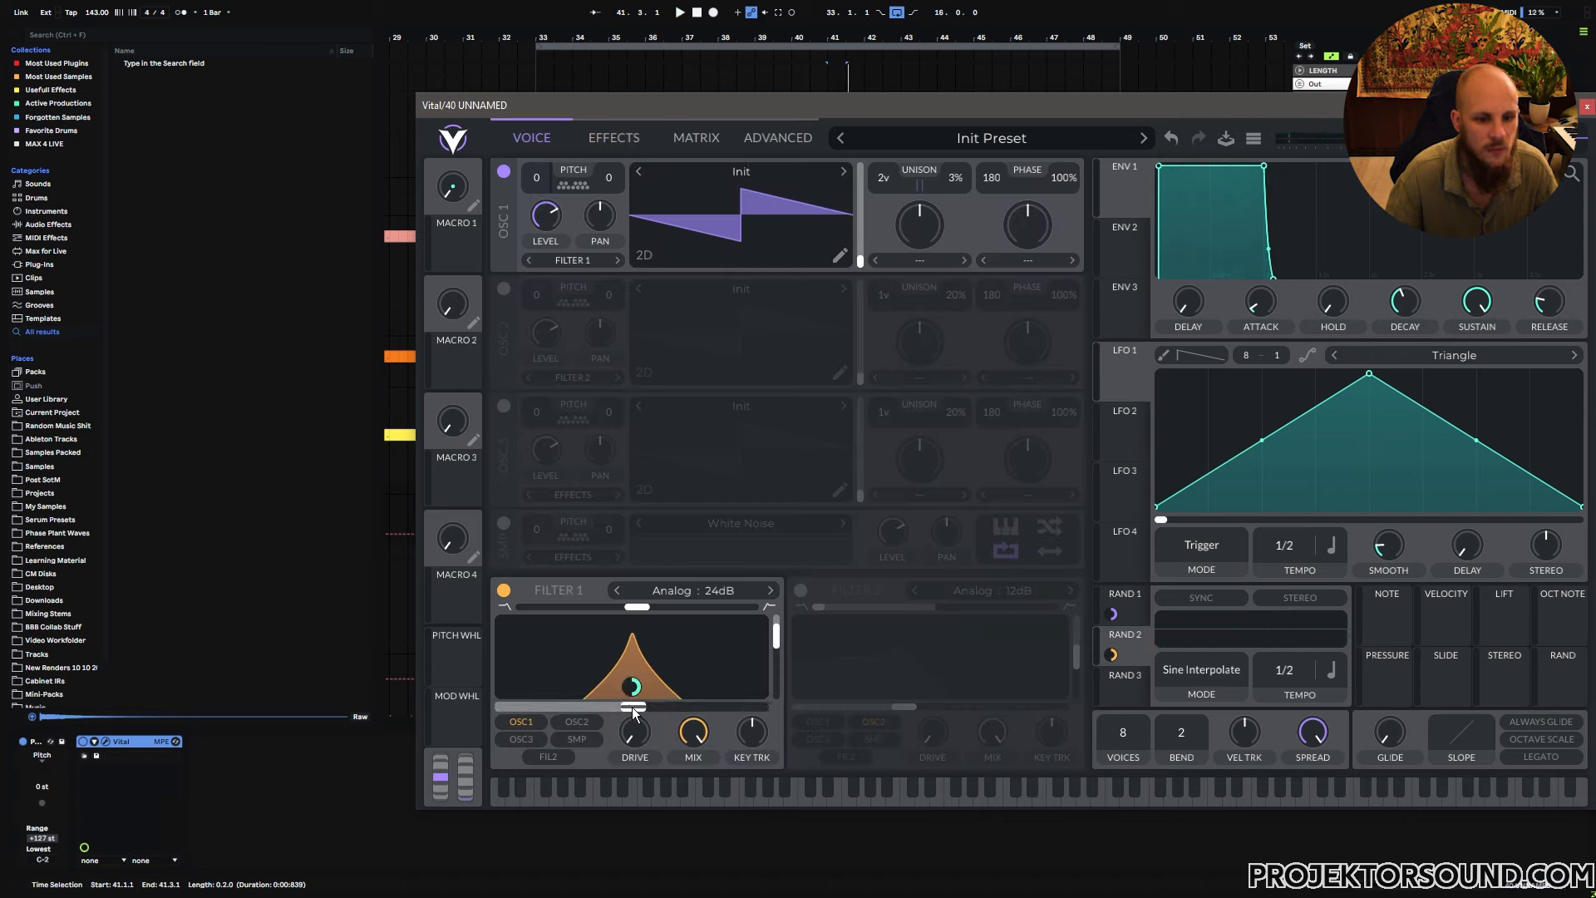
{"action": "left_click_drag", "start_coordinate": [631, 707], "coordinate": [588, 706]}
Enable Vital's Delay effect in Ping Pong mode, raise its feedback and audition the sound
{"action": "left_click", "coordinate": [614, 137]}
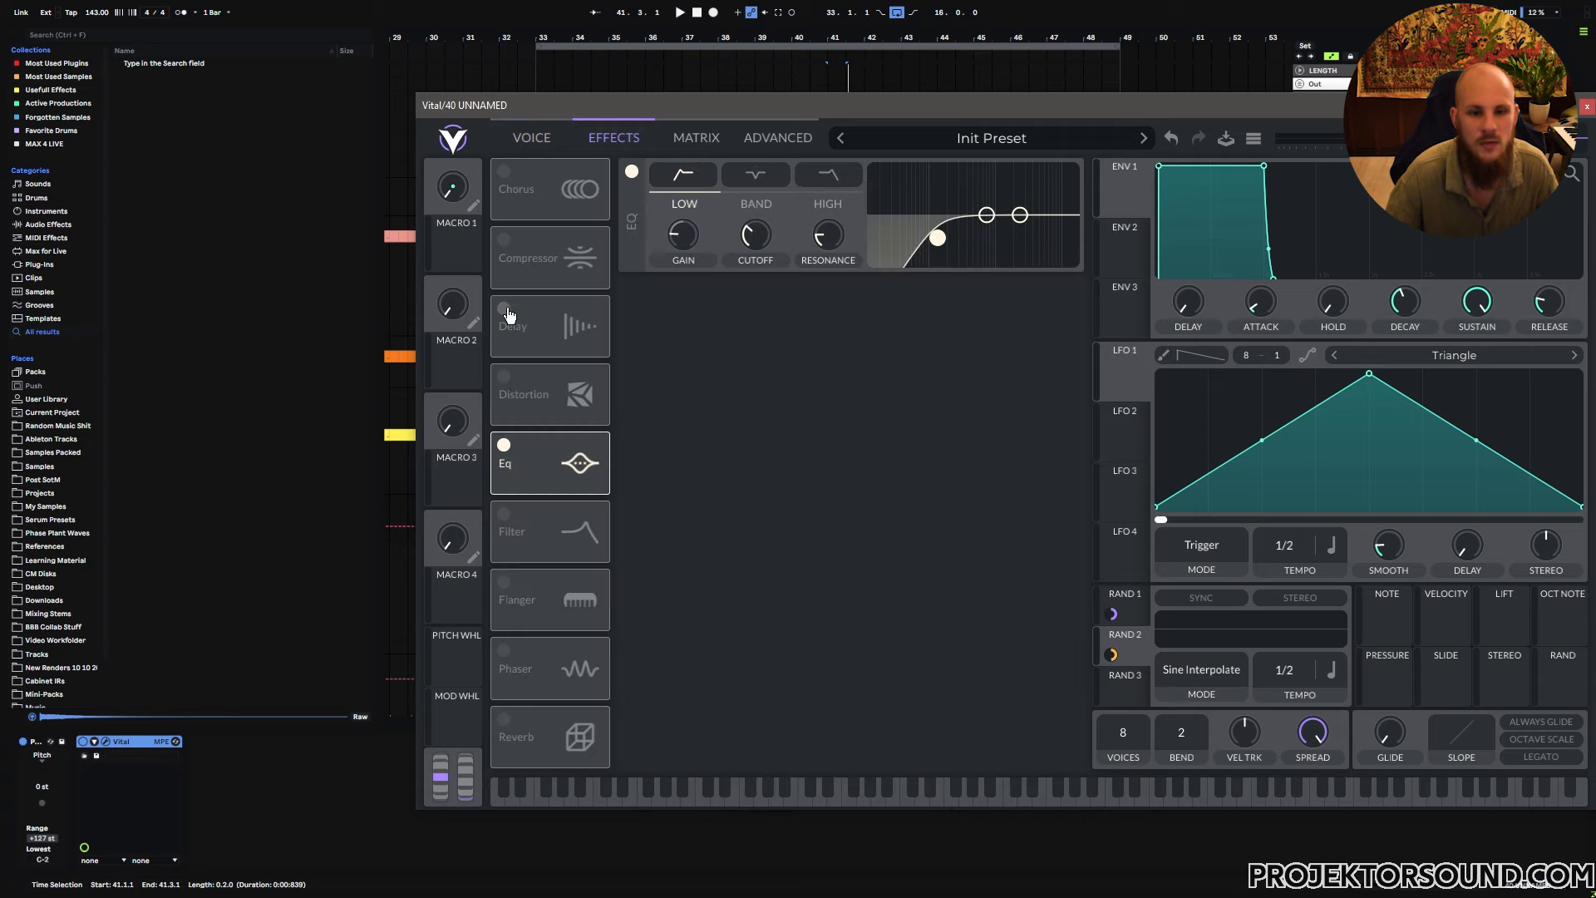
{"action": "left_click", "coordinate": [505, 309]}
{"action": "left_click", "coordinate": [772, 180]}
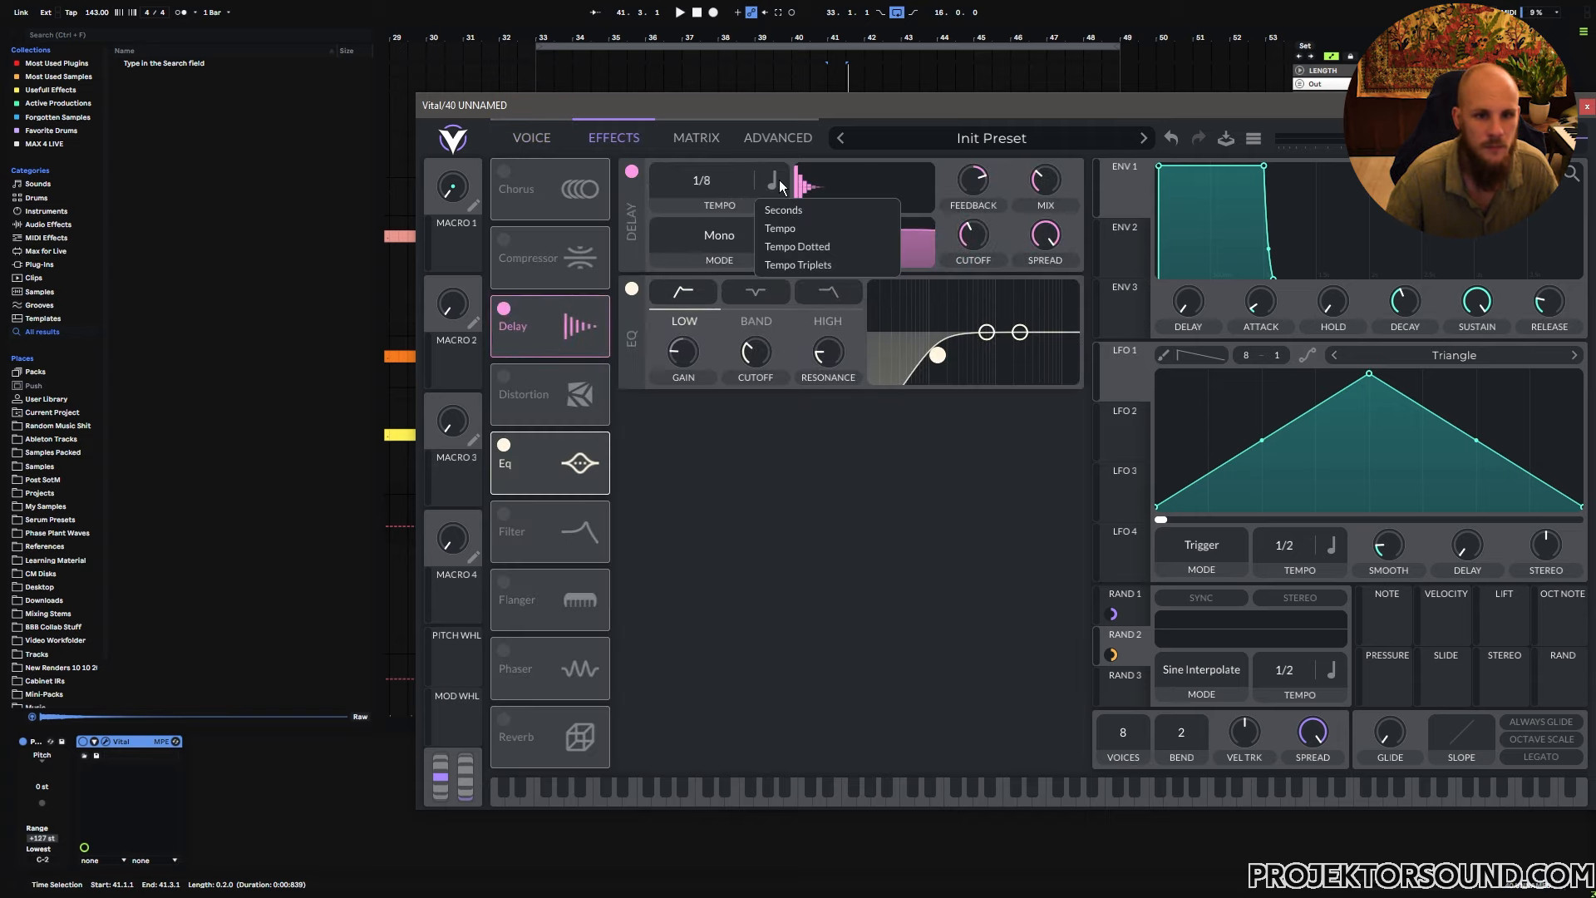
{"action": "left_click", "coordinate": [801, 242]}
{"action": "left_click", "coordinate": [720, 237]}
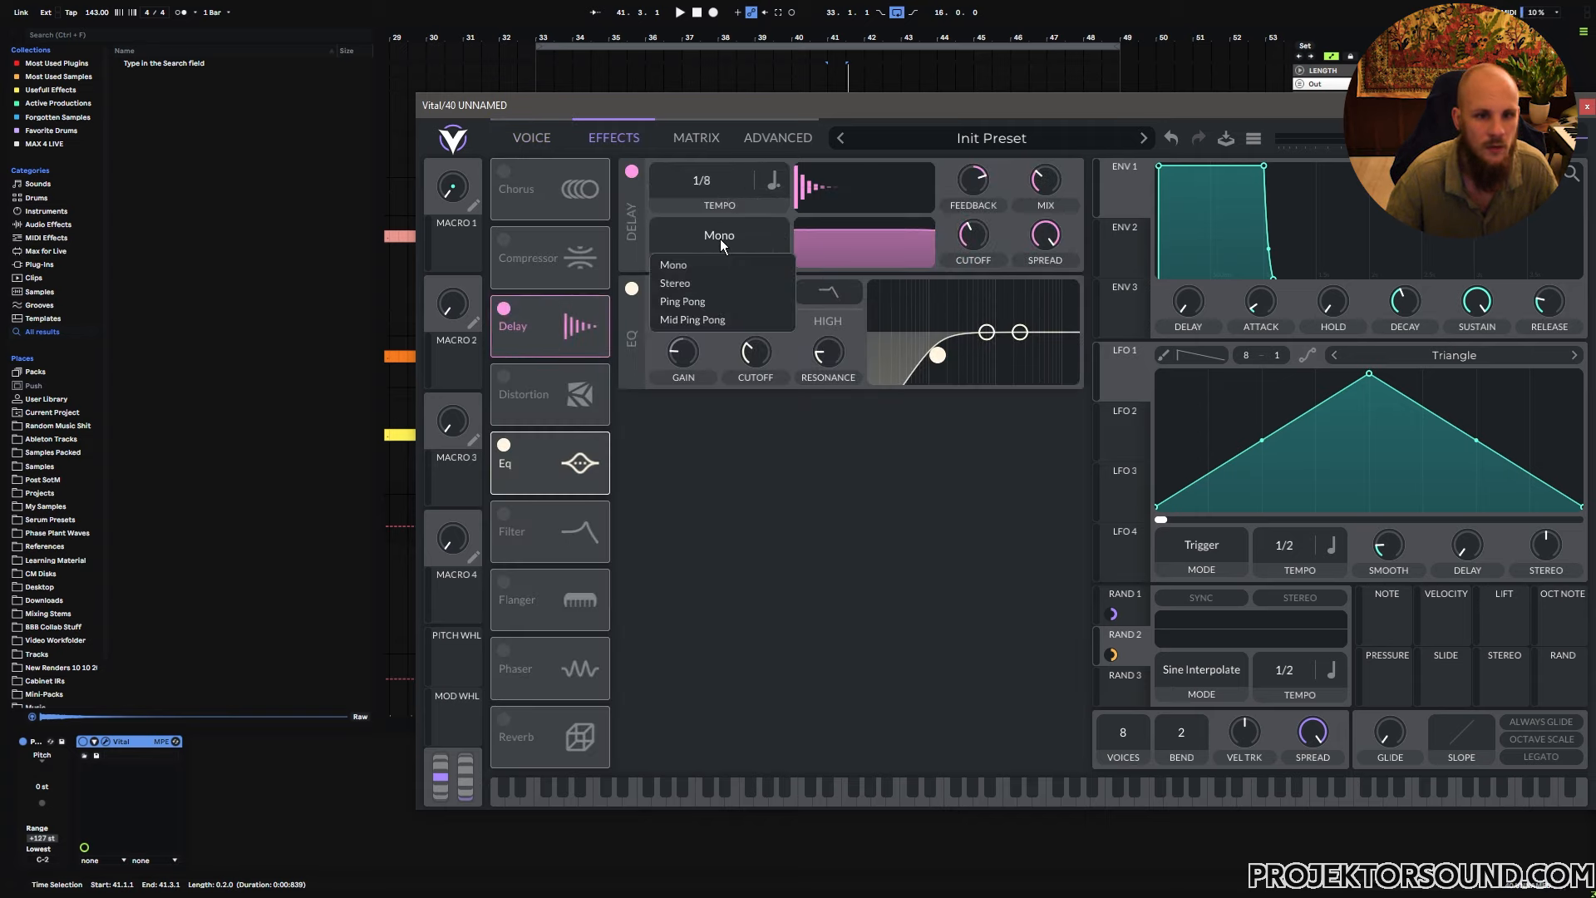
{"action": "left_click", "coordinate": [708, 303]}
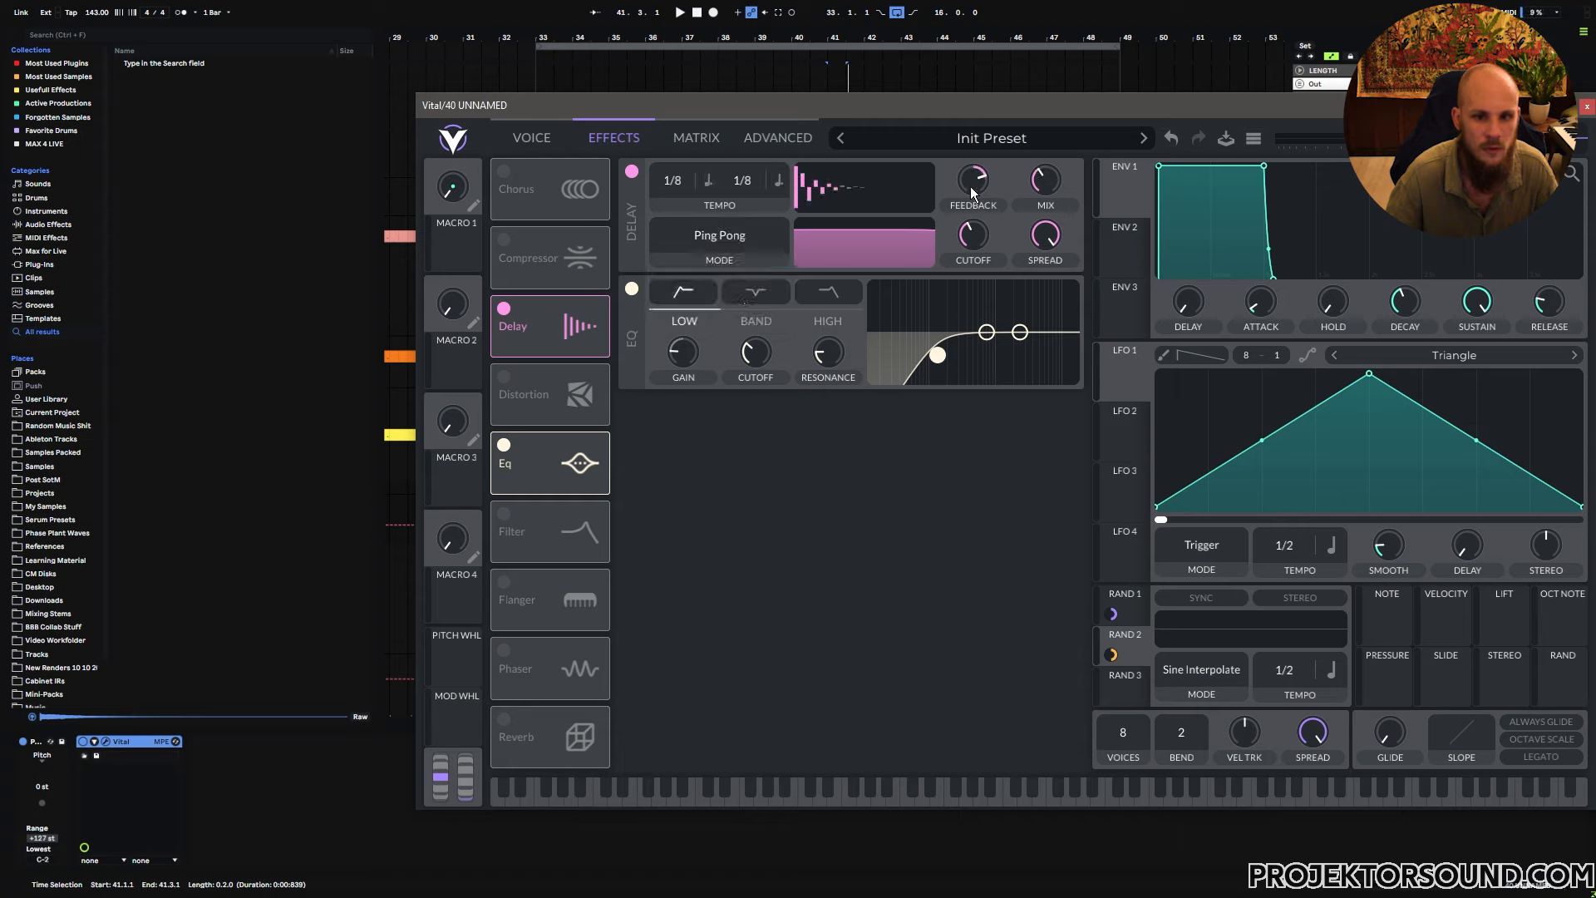
{"action": "key", "text": "space"}
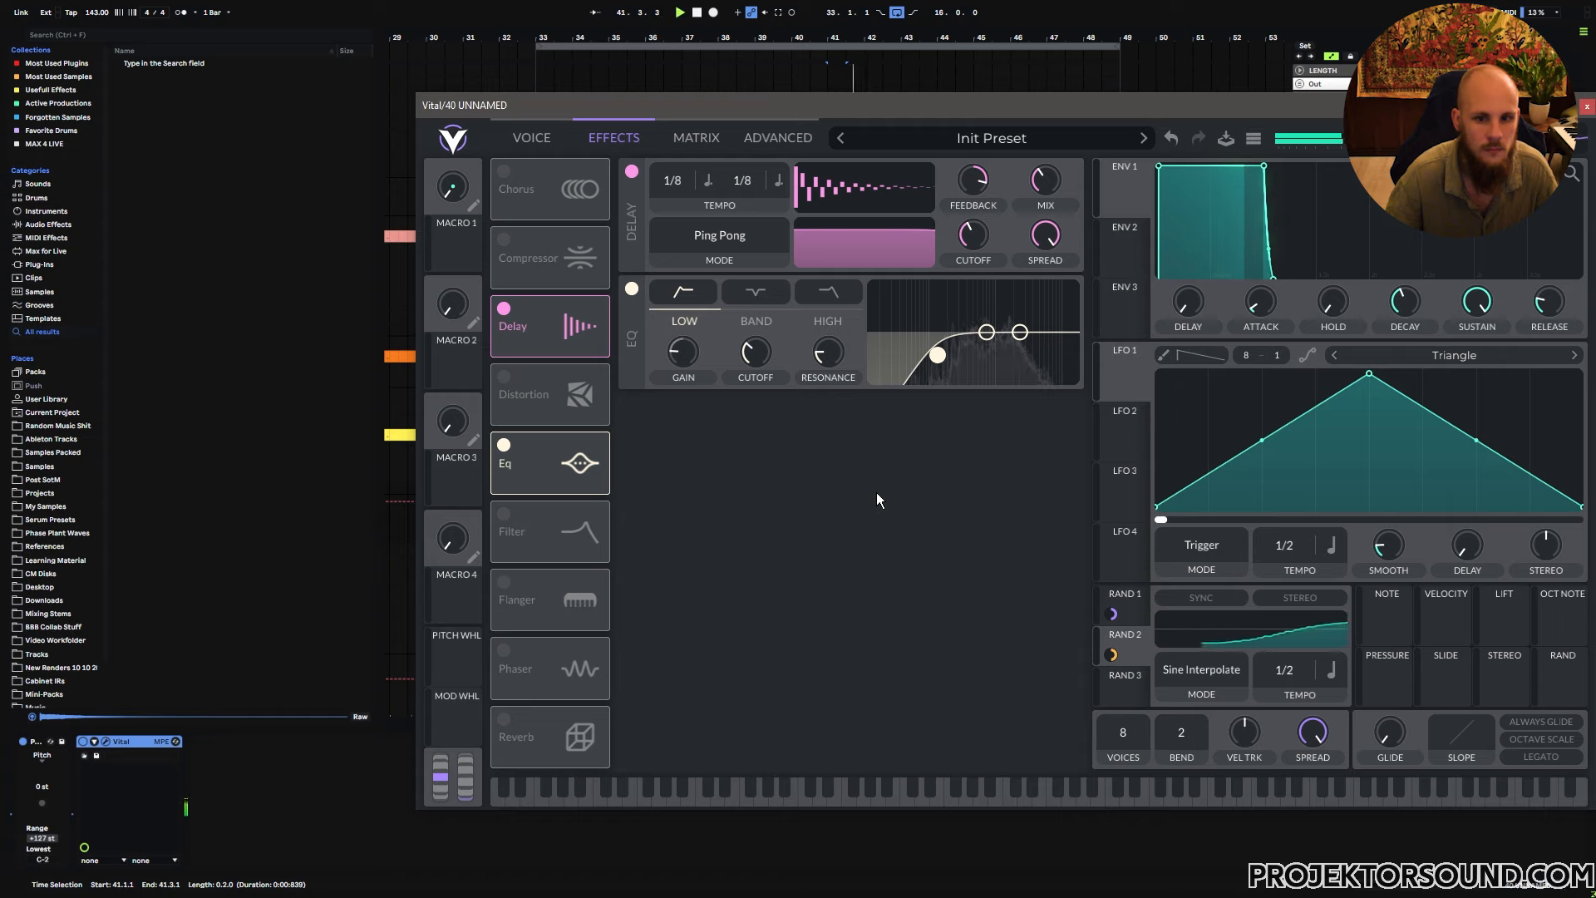
Enable Vital's Distortion effect, place it before the Delay and raise its drive while auditioning
{"action": "left_click", "coordinate": [504, 376]}
{"action": "left_click_drag", "start_coordinate": [542, 379], "coordinate": [544, 333]}
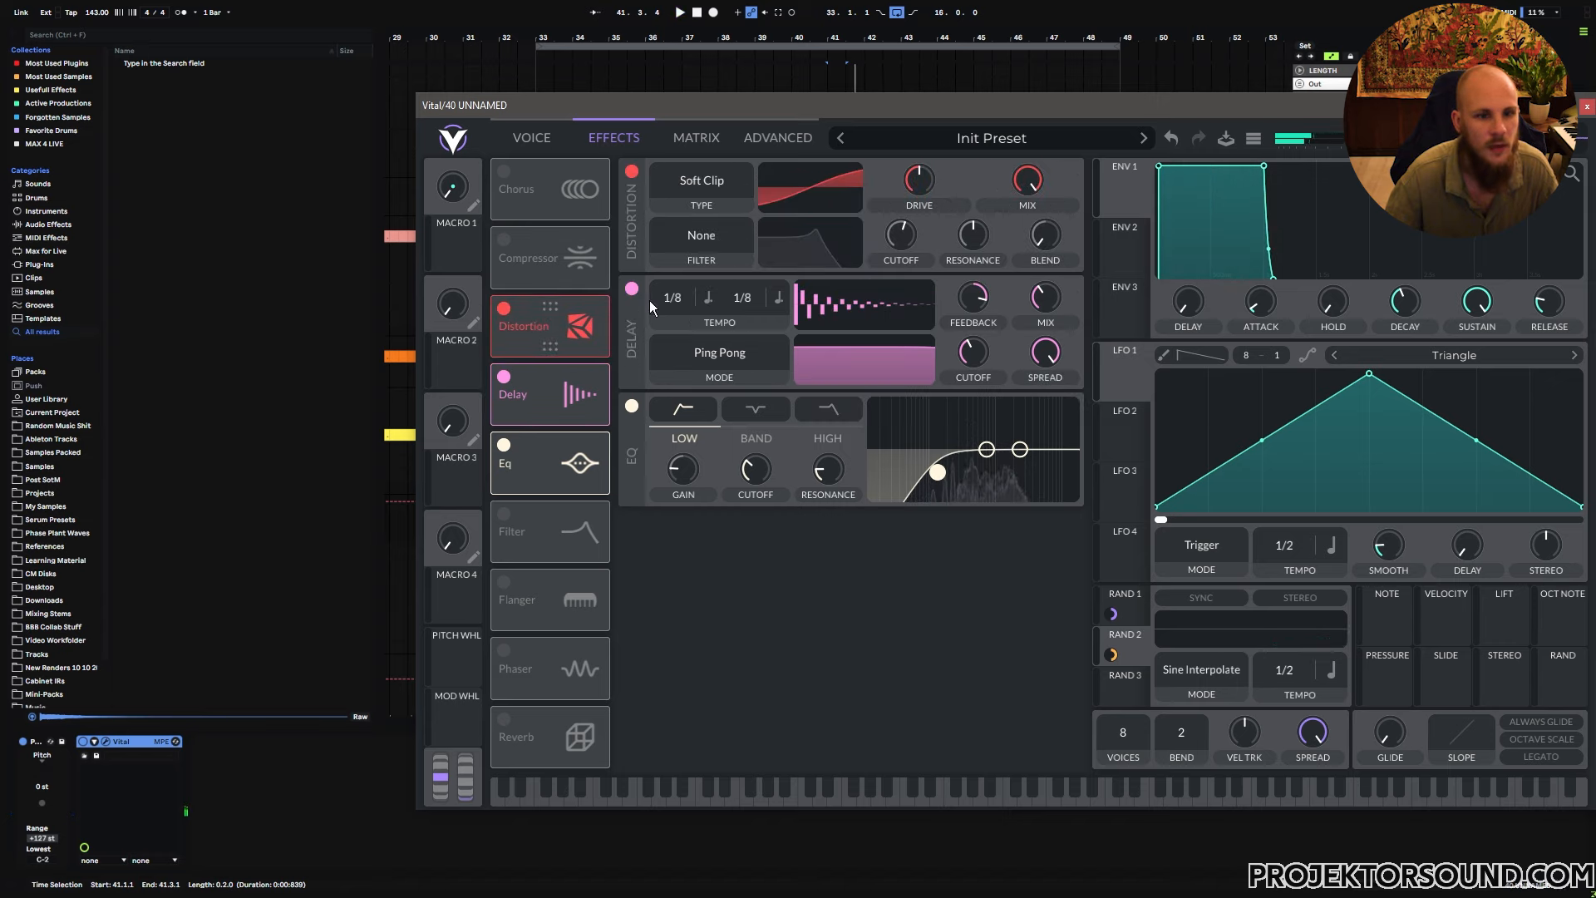
{"action": "left_click_drag", "start_coordinate": [921, 178], "coordinate": [926, 162]}
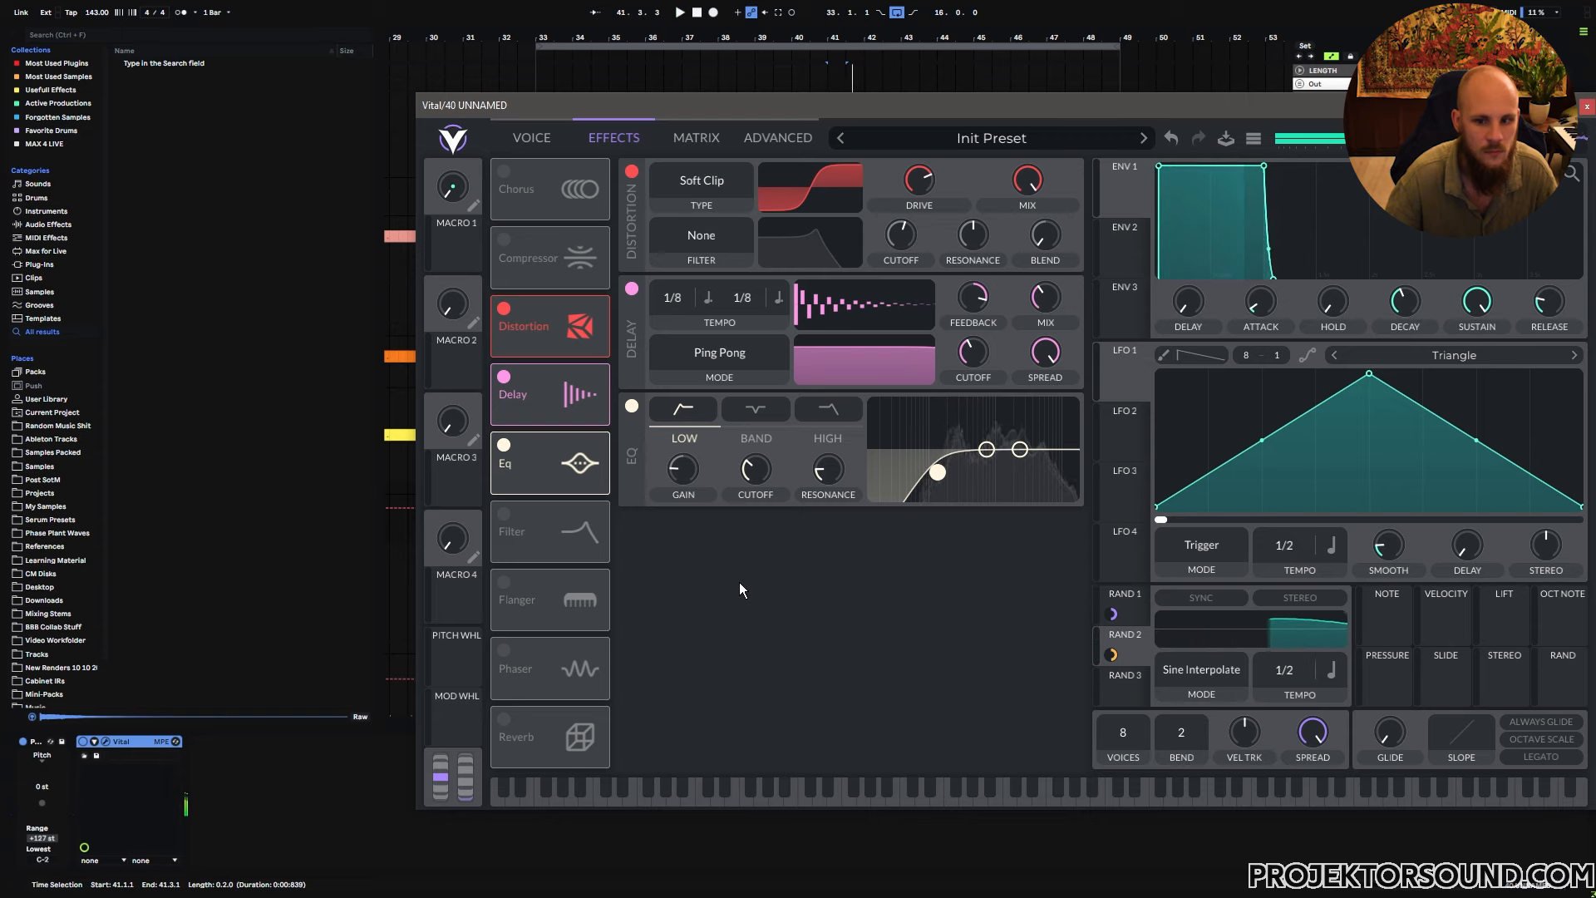
Close Vital, paste the short clip at bar 33 of its track and duplicate that four-bar span three times up to bar 49
{"action": "left_click", "coordinate": [1586, 108]}
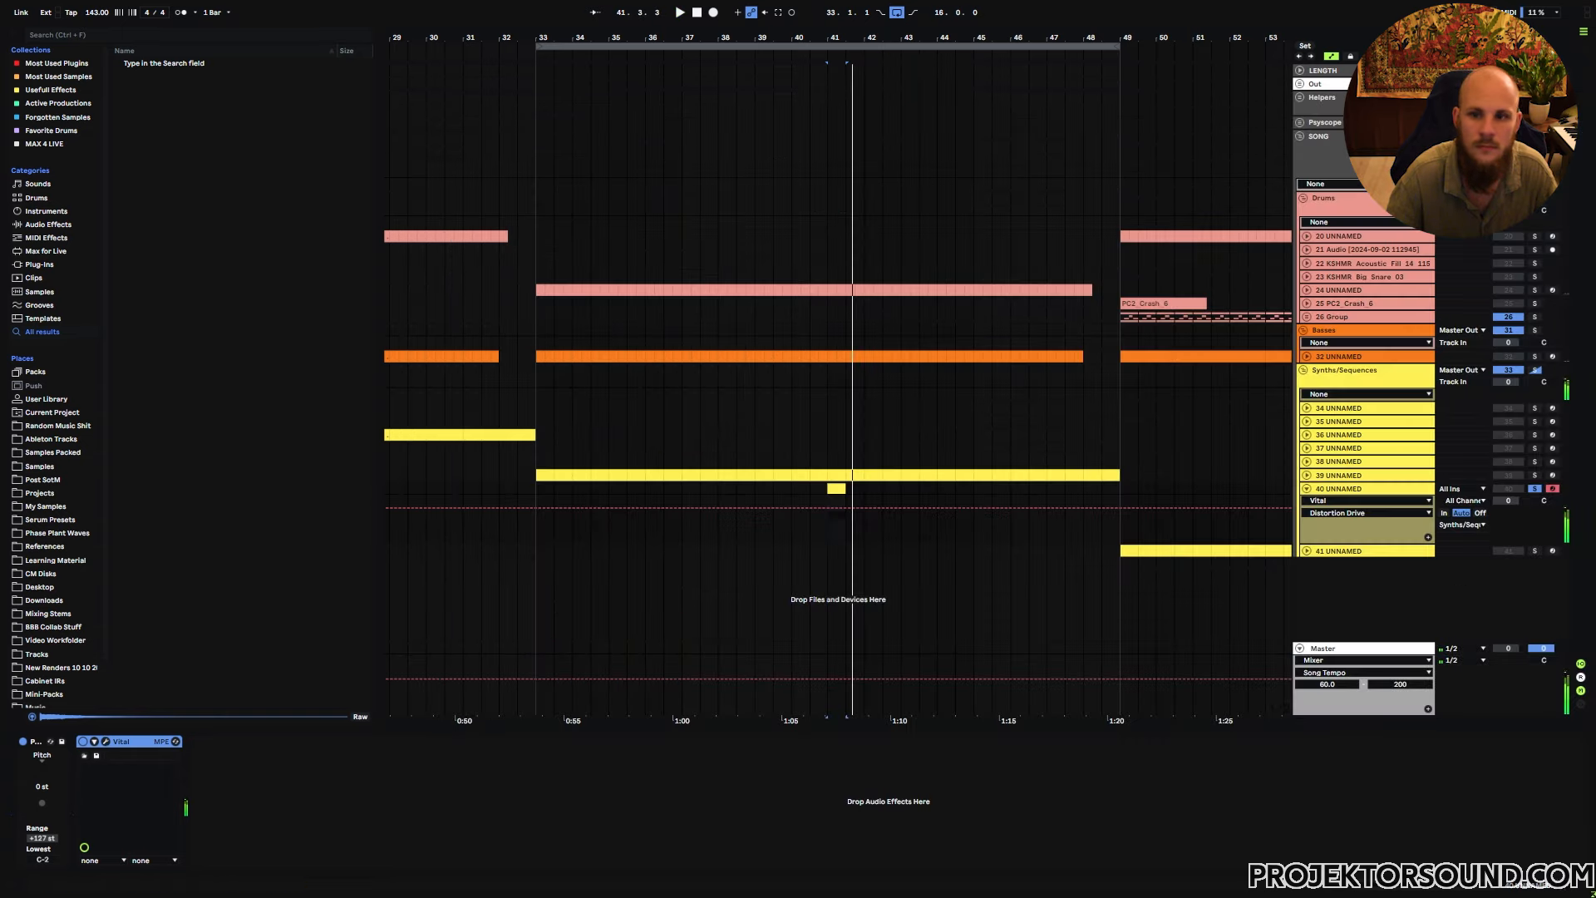
{"action": "left_click", "coordinate": [541, 526]}
{"action": "key", "text": "ctrl+v"}
{"action": "left_click", "coordinate": [677, 489], "text": "shift"}
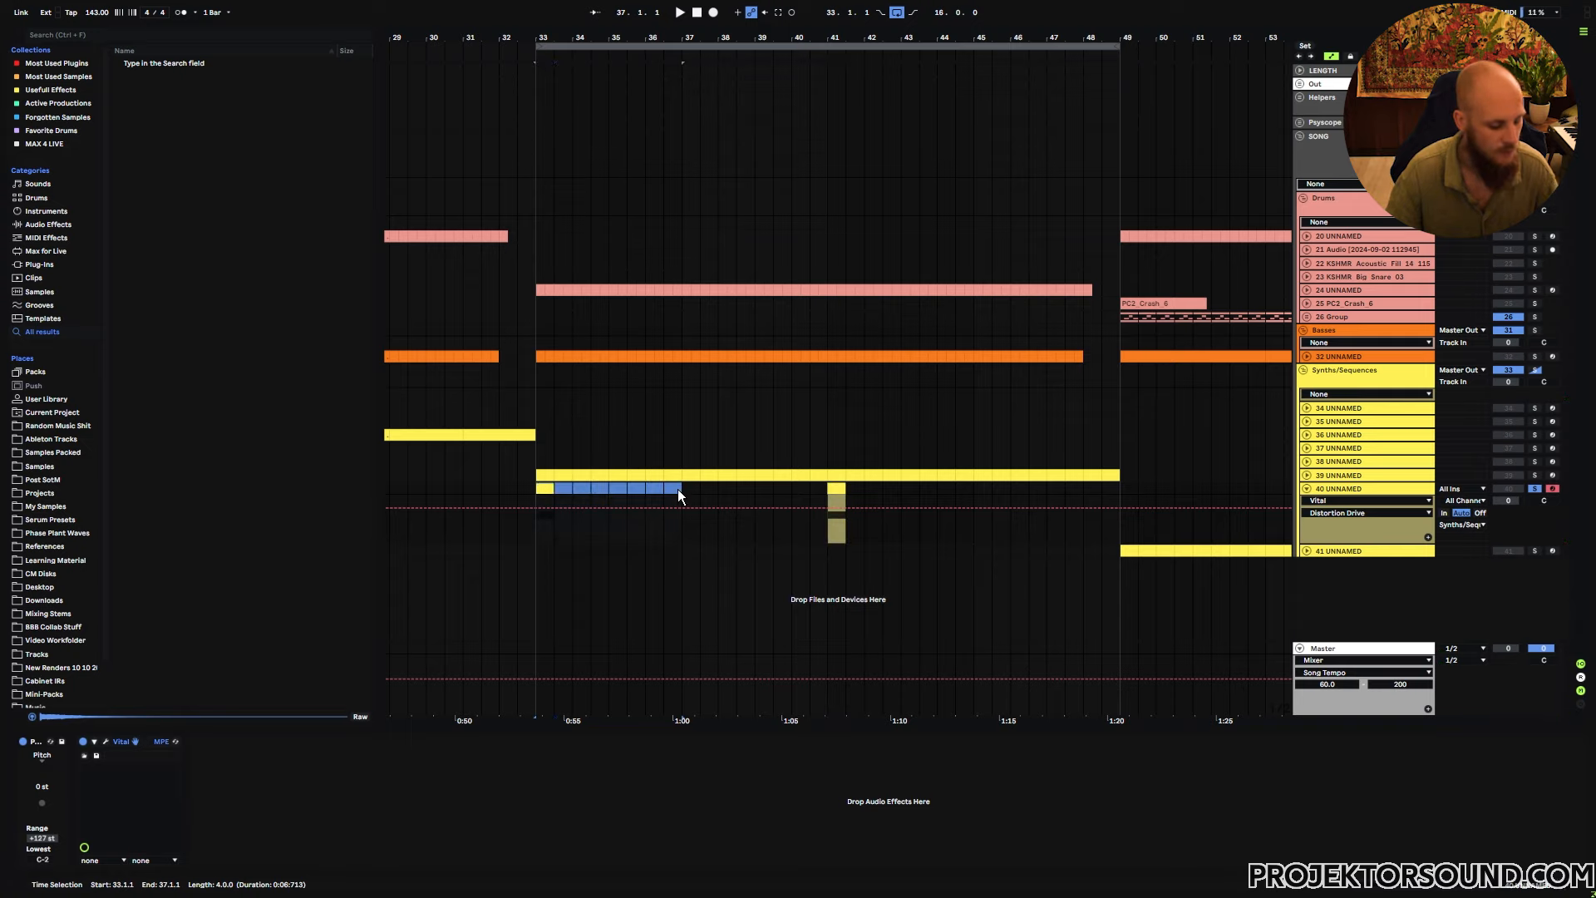
{"action": "key", "text": "ctrl+d"}
{"action": "key", "text": "ctrl+d"}
{"action": "key", "text": "ctrl+d"}
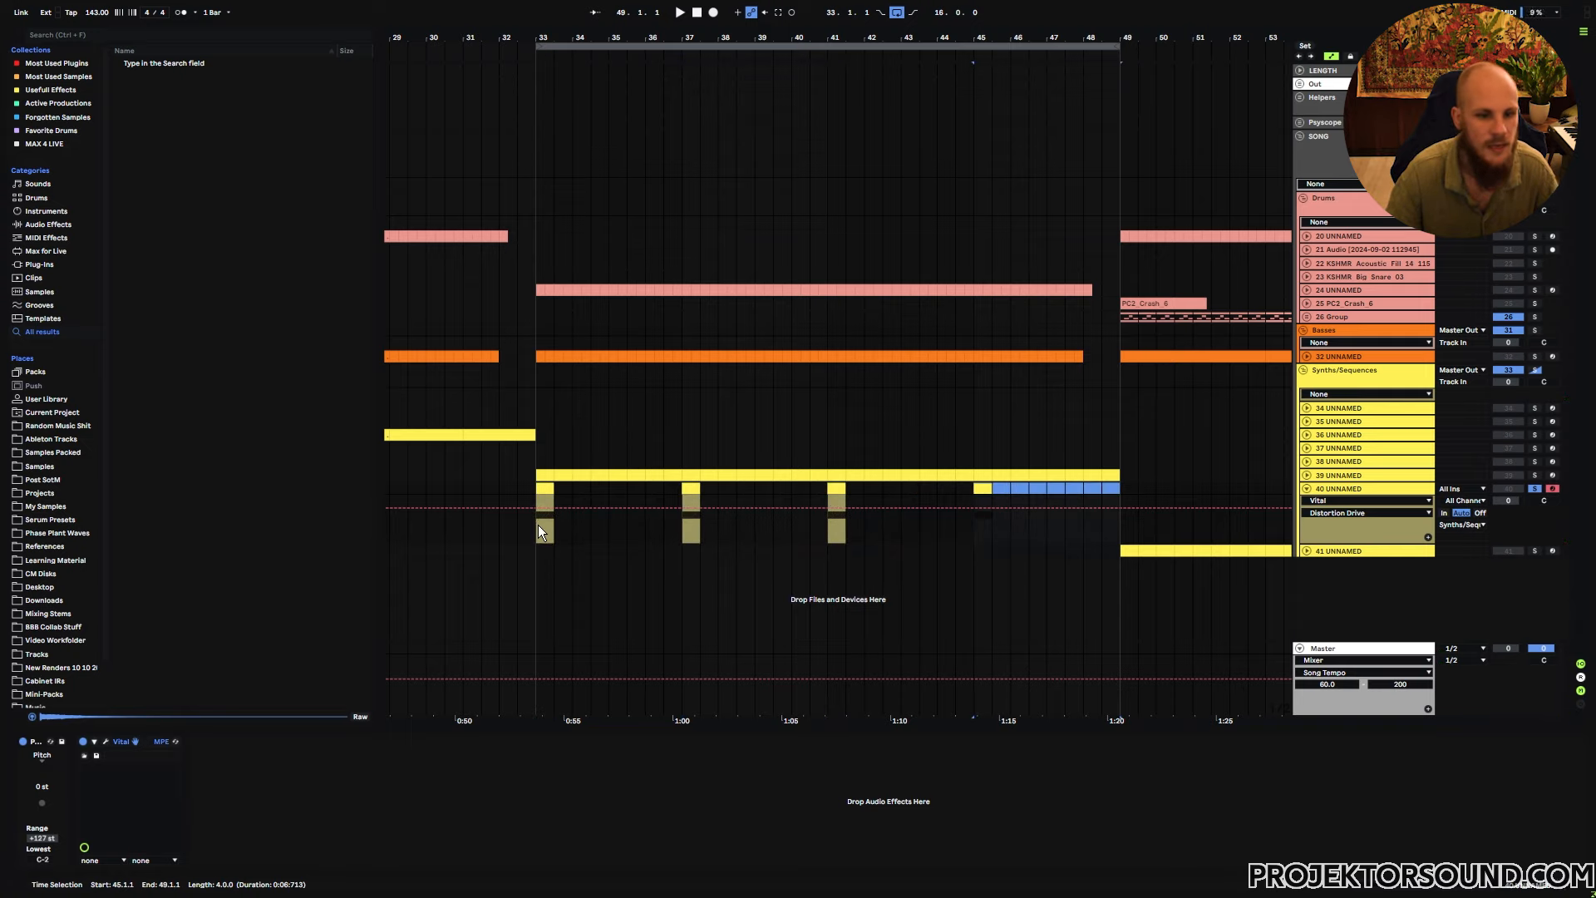
Unsolo the Vital track and balance its volume at -5.7 dB while playing the arrangement from bar 33
{"action": "left_click", "coordinate": [537, 527]}
{"action": "left_click", "coordinate": [1534, 488]}
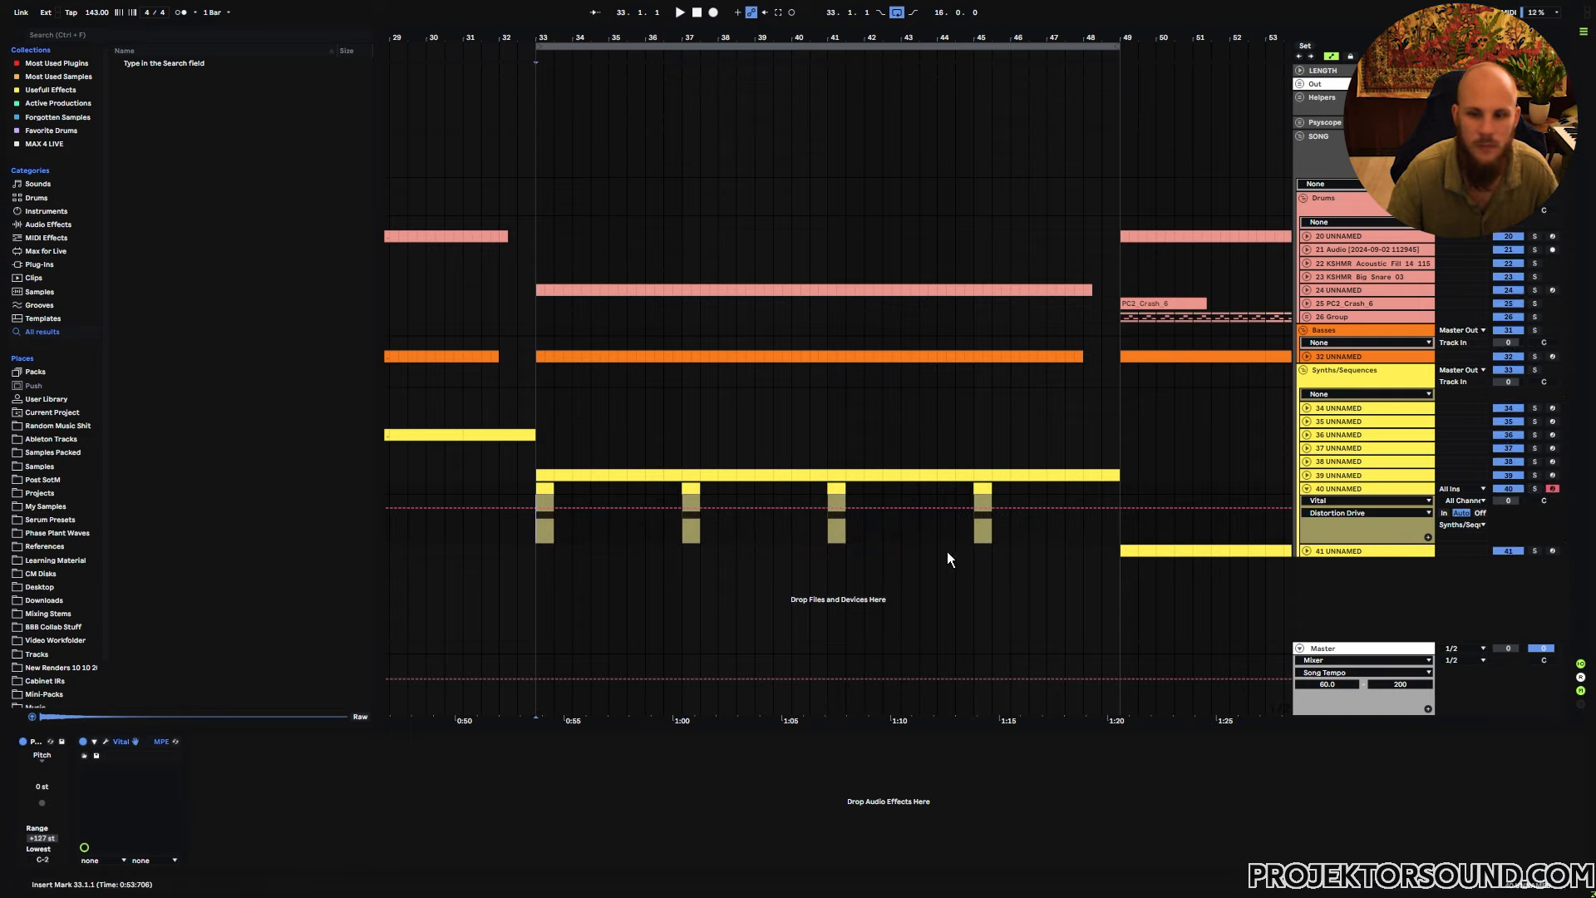
{"action": "key", "text": "space"}
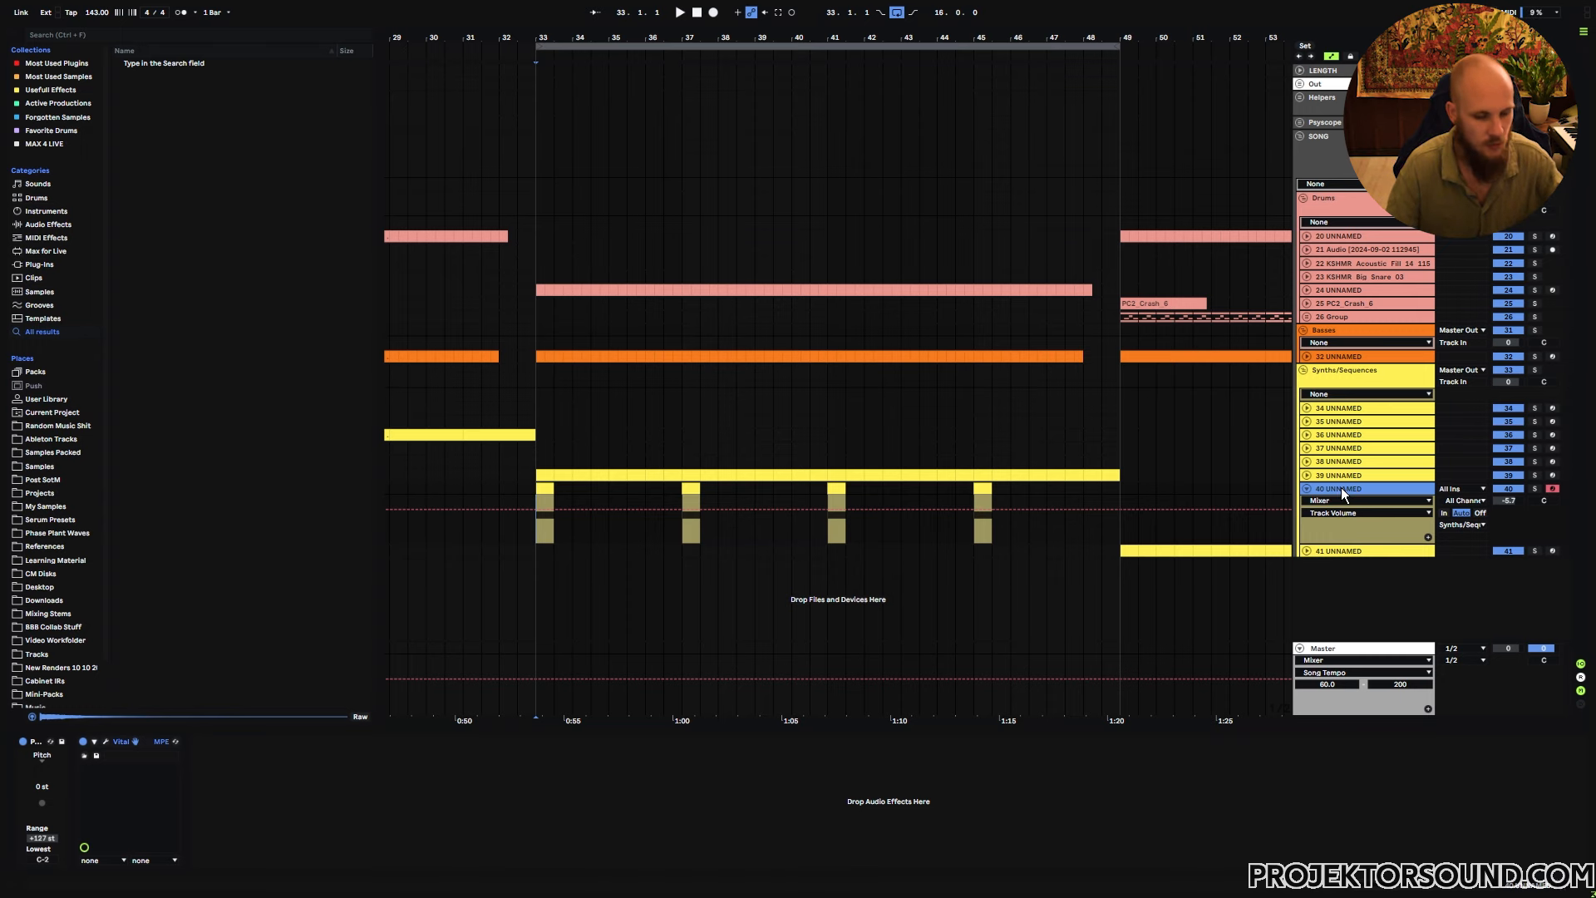
Add a MIDI track with Serum and enable its noise oscillator using the LFO sample, with key tracking on and pitch fully lowered
{"action": "key", "text": "ctrl+shift+t"}
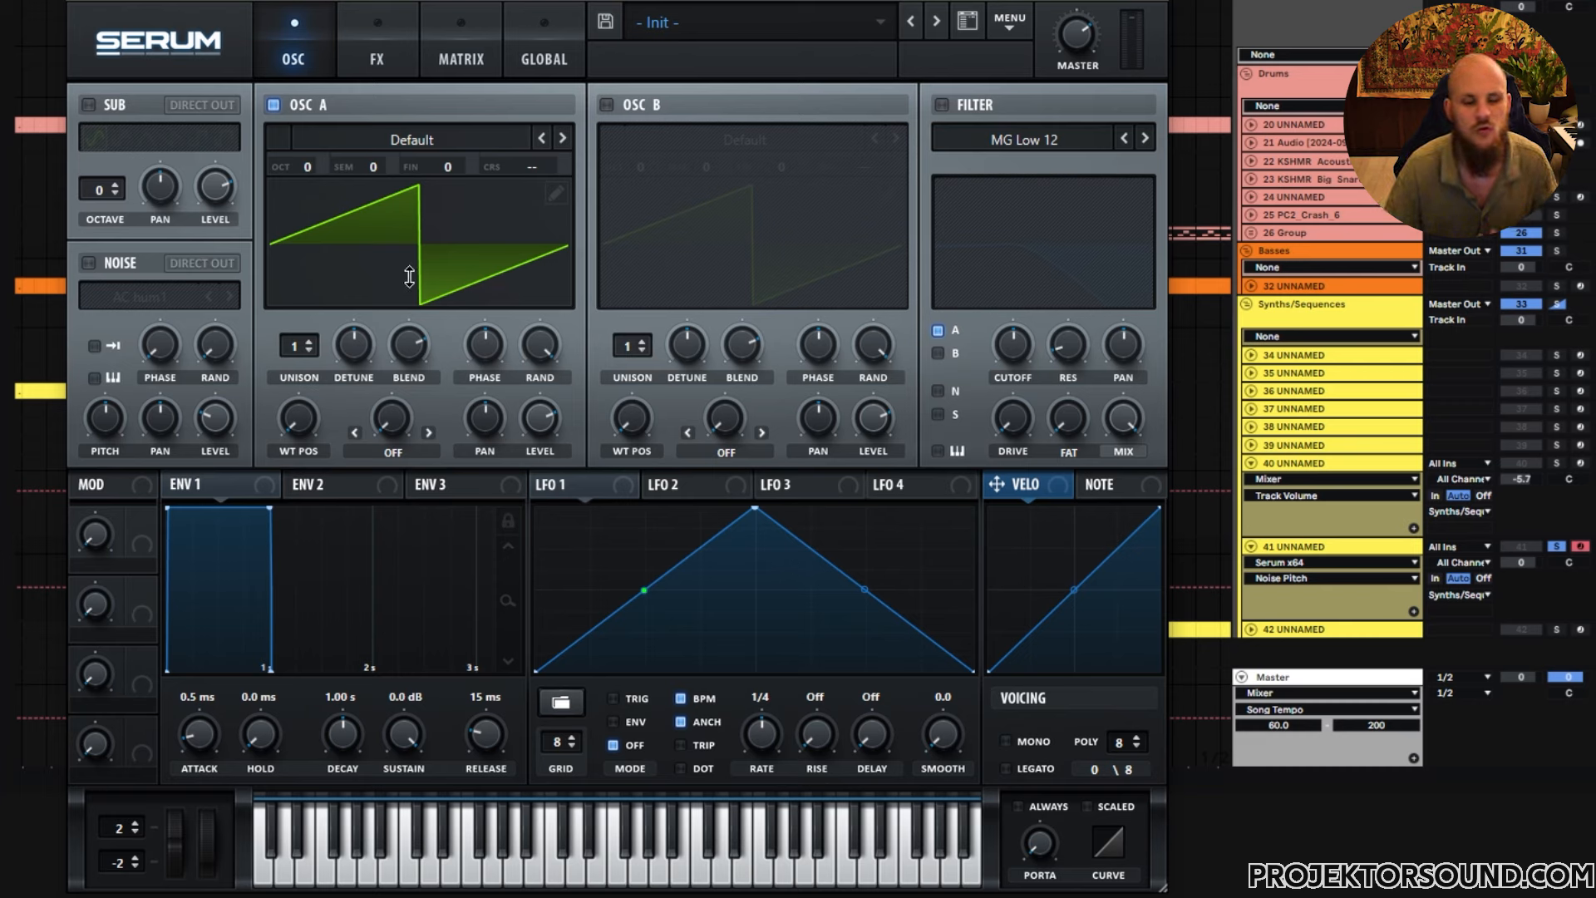
{"action": "left_click", "coordinate": [86, 264]}
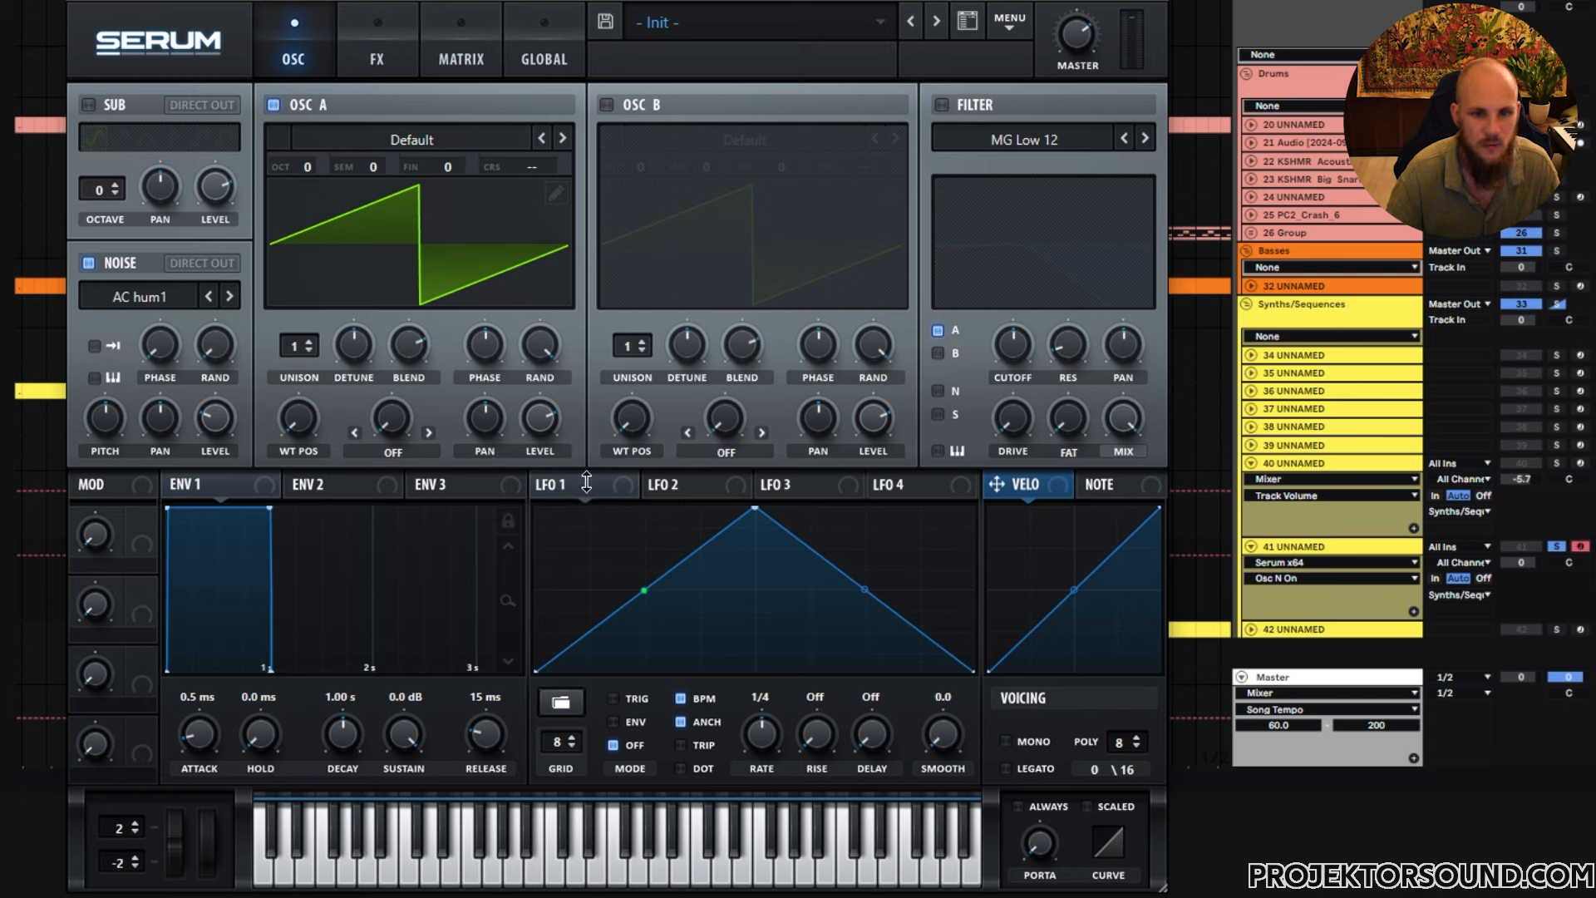
{"action": "left_click_drag", "start_coordinate": [586, 482], "coordinate": [199, 353]}
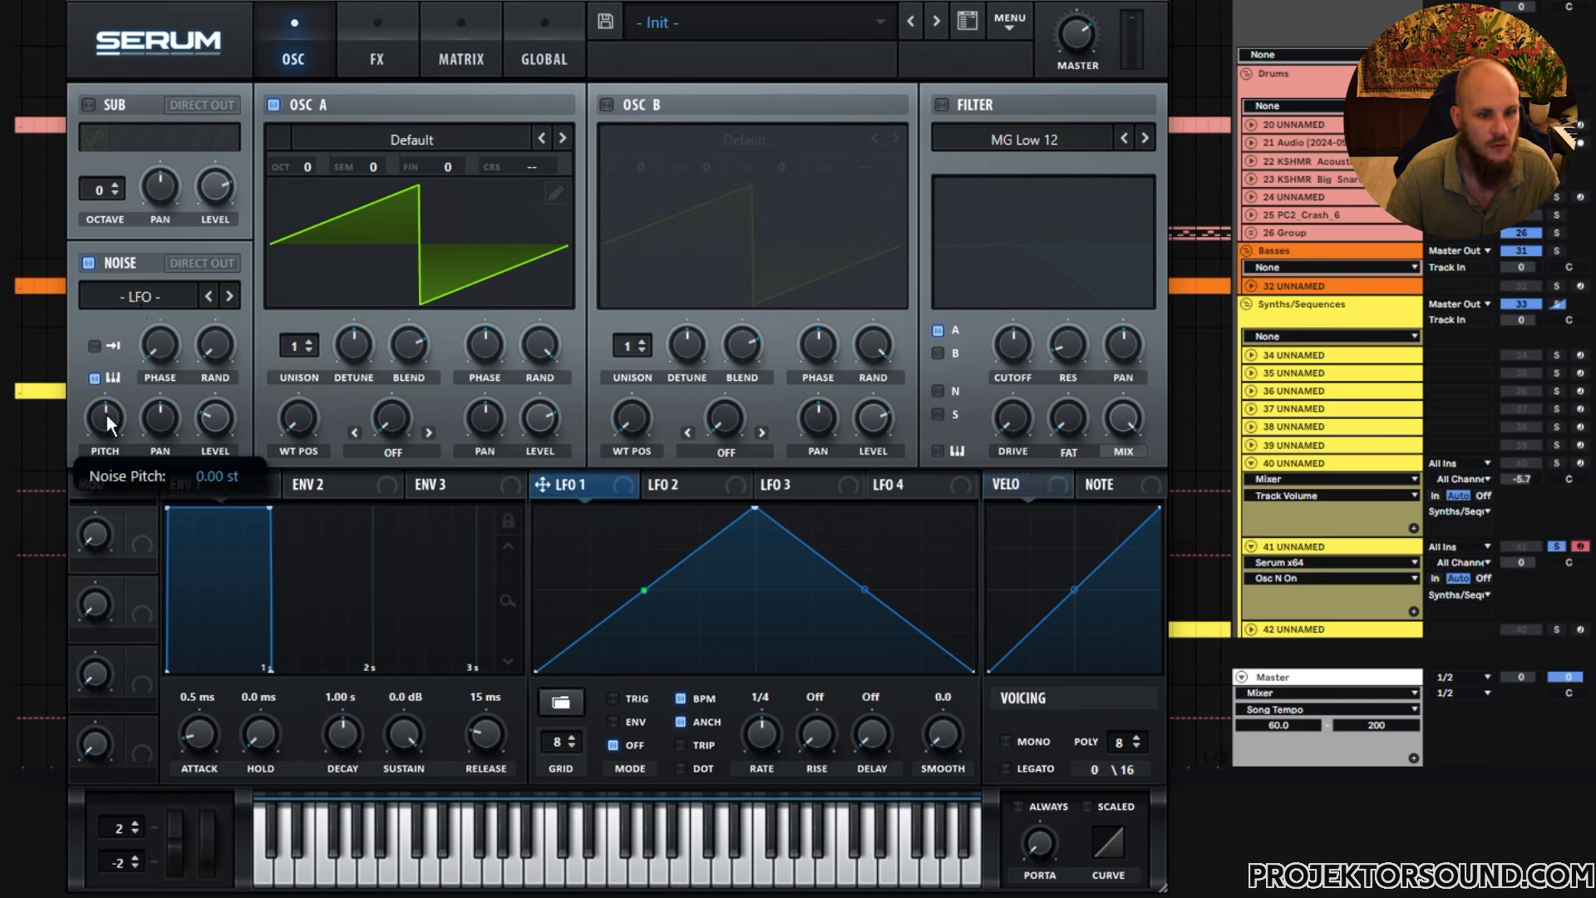
{"action": "left_click_drag", "start_coordinate": [106, 416], "coordinate": [77, 608]}
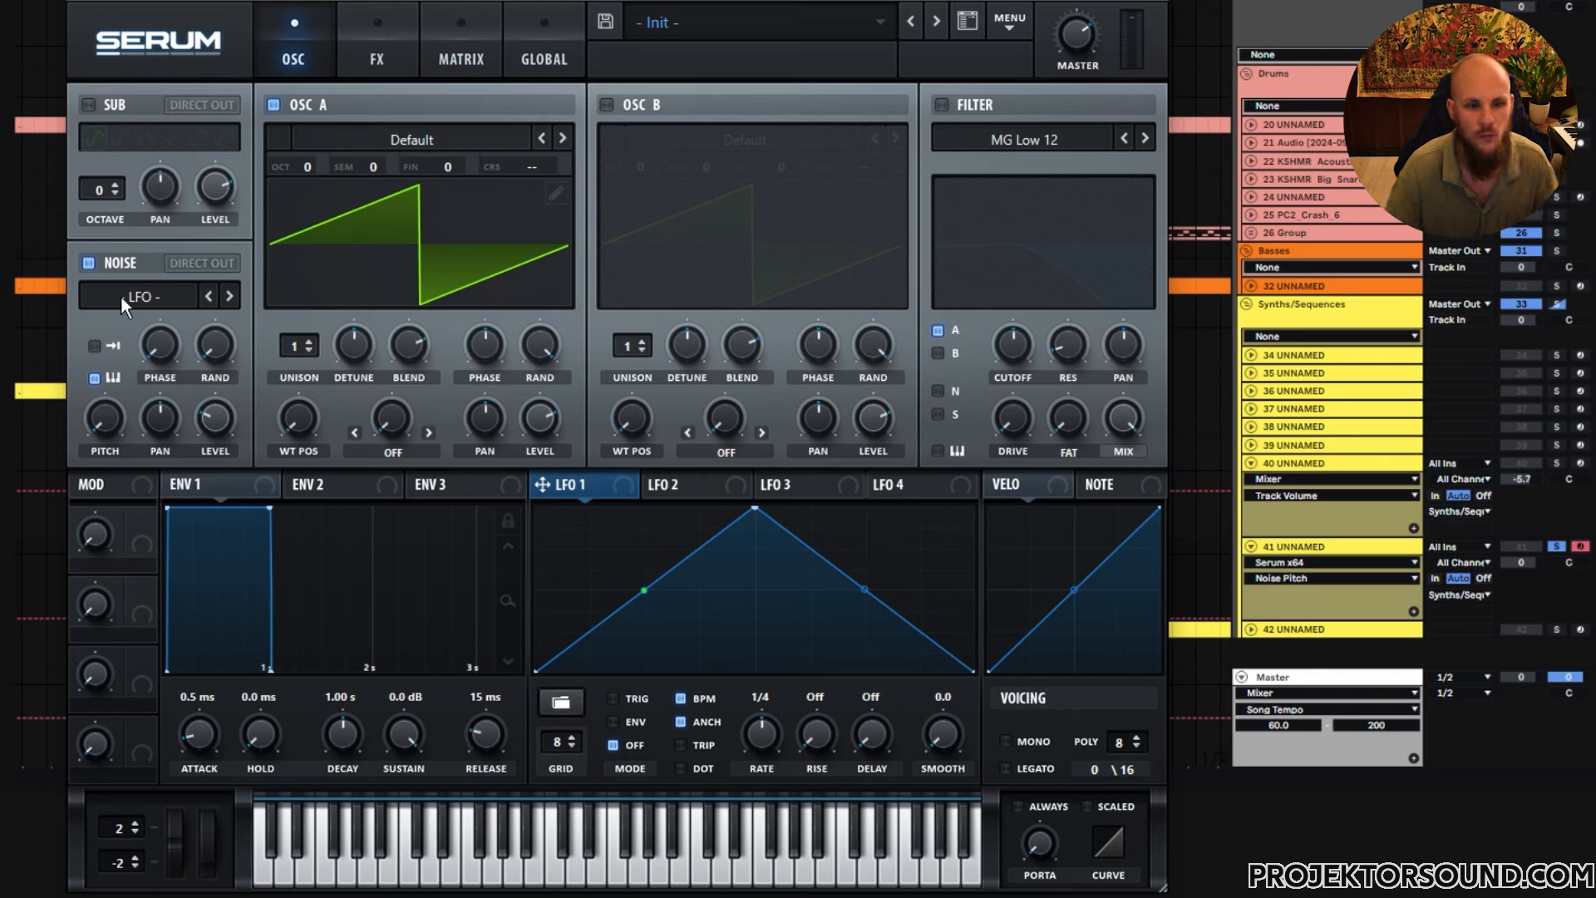
Set OSC A's warp mode to FM from the noise oscillator and raise the warp amount while auditioning
{"action": "left_click", "coordinate": [405, 456]}
{"action": "left_click", "coordinate": [436, 426]}
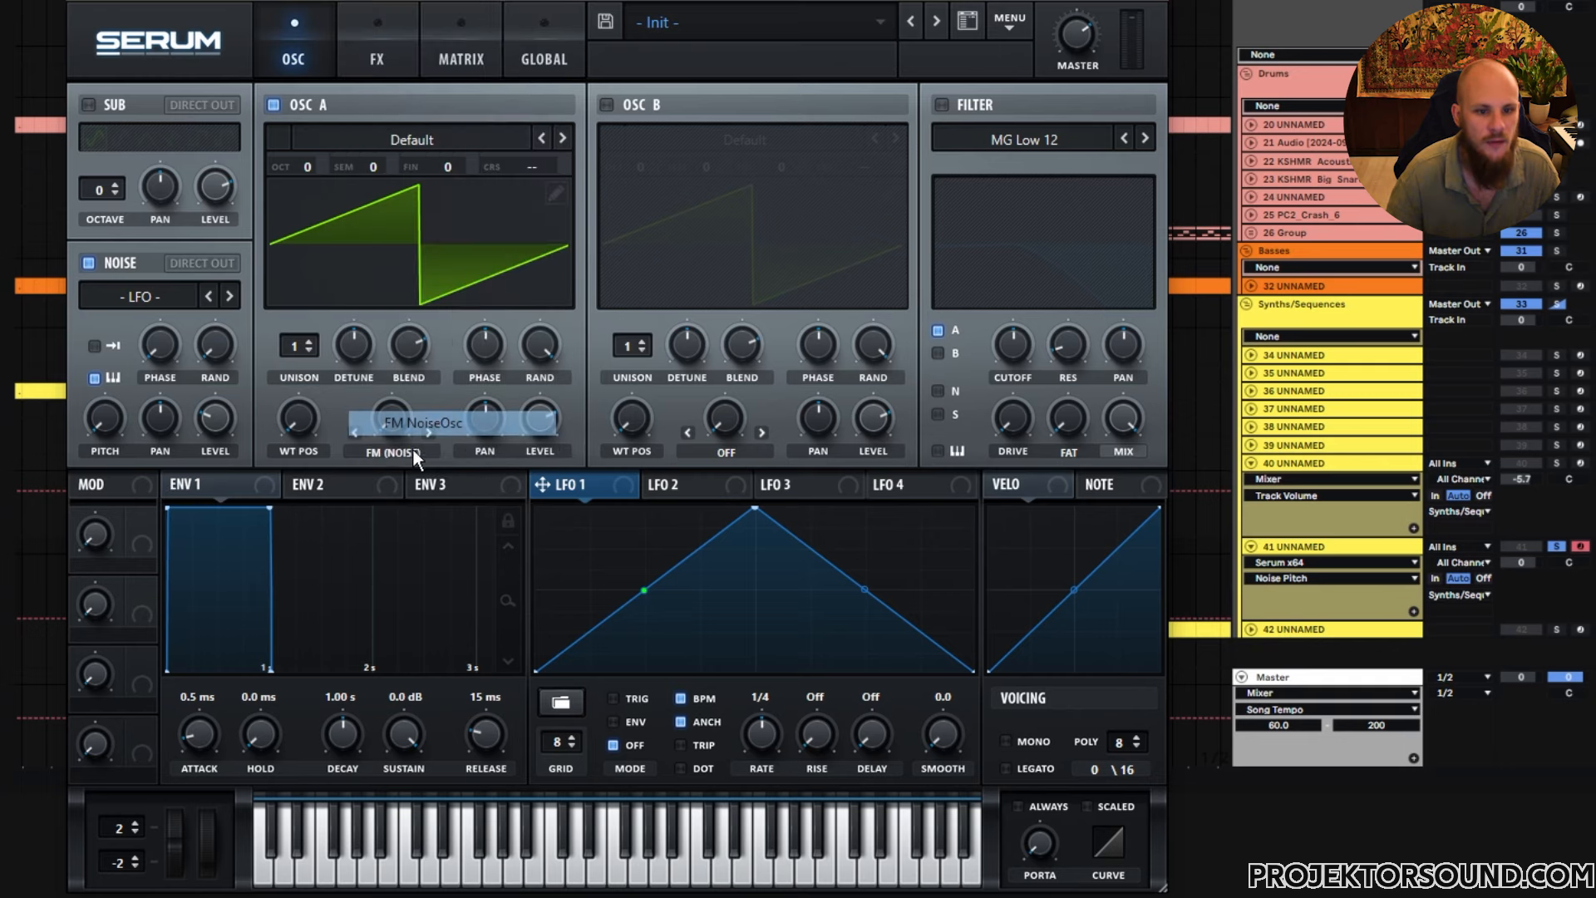
{"action": "left_click_drag", "start_coordinate": [387, 424], "coordinate": [436, 346]}
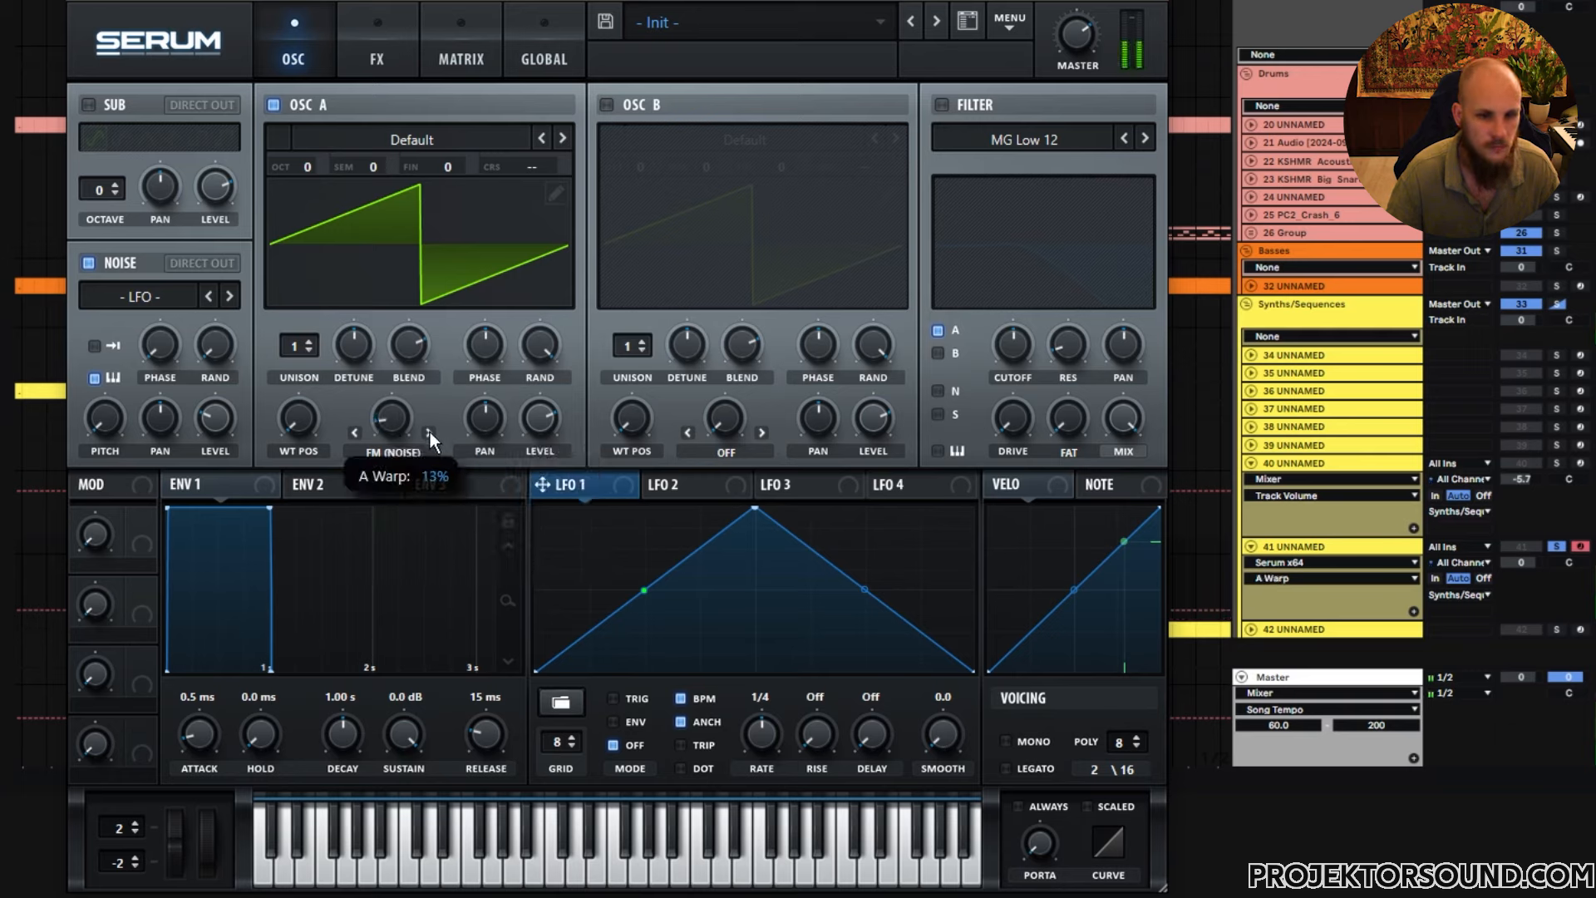
{"action": "left_click_drag", "start_coordinate": [429, 431], "coordinate": [460, 229]}
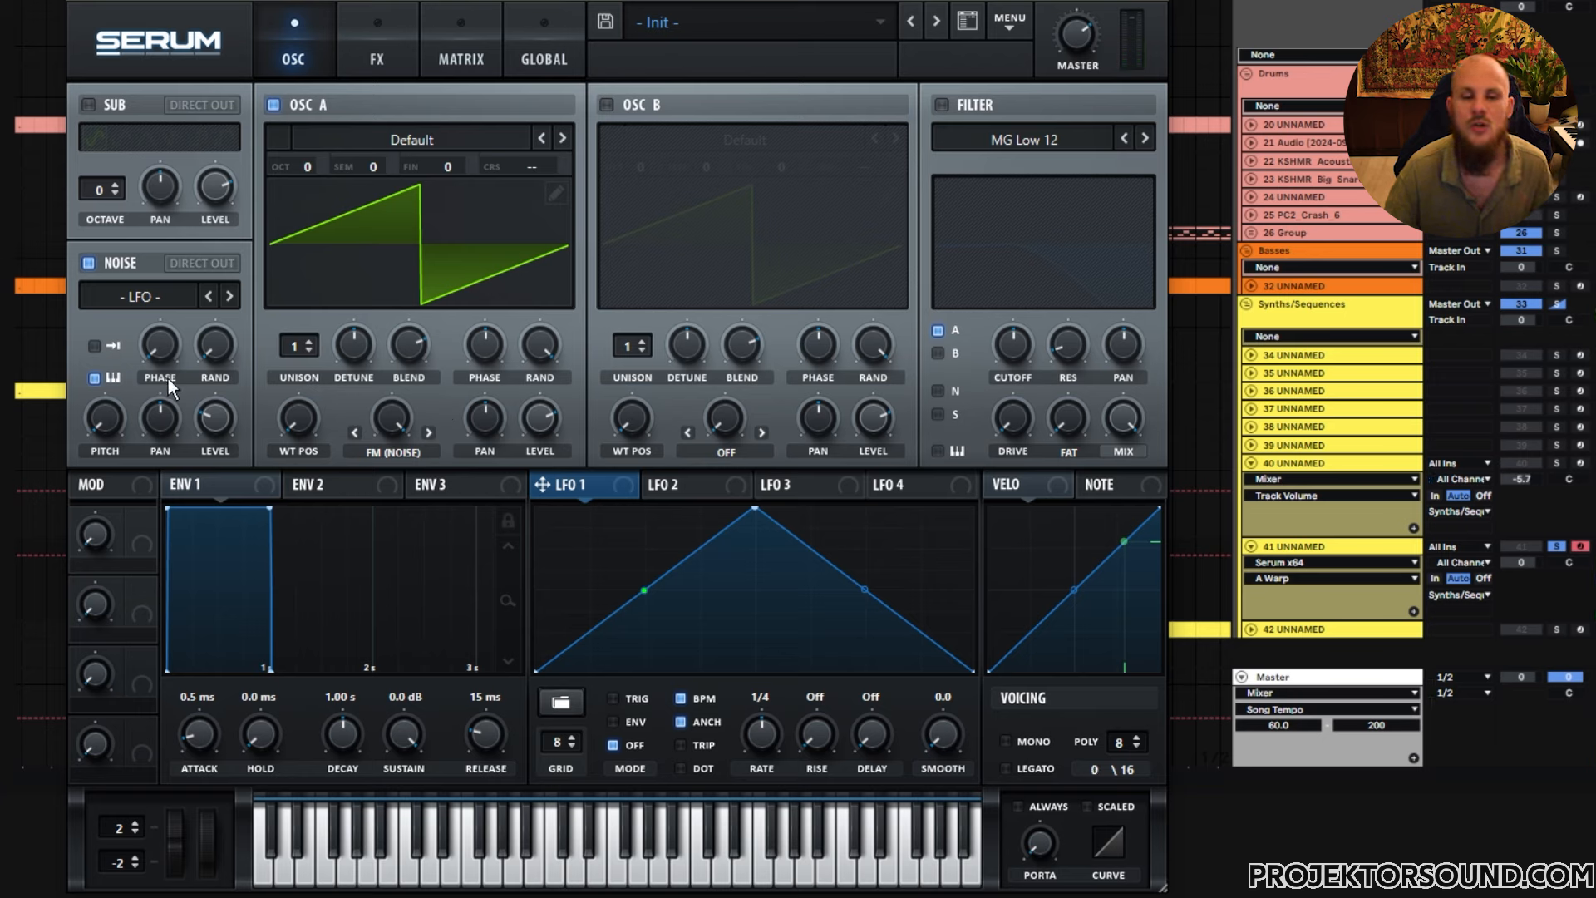
Adjust the noise oscillator's random phase, then raise its pitch and OSC A's noise FM amount while auditioning
{"action": "left_click", "coordinate": [218, 357]}
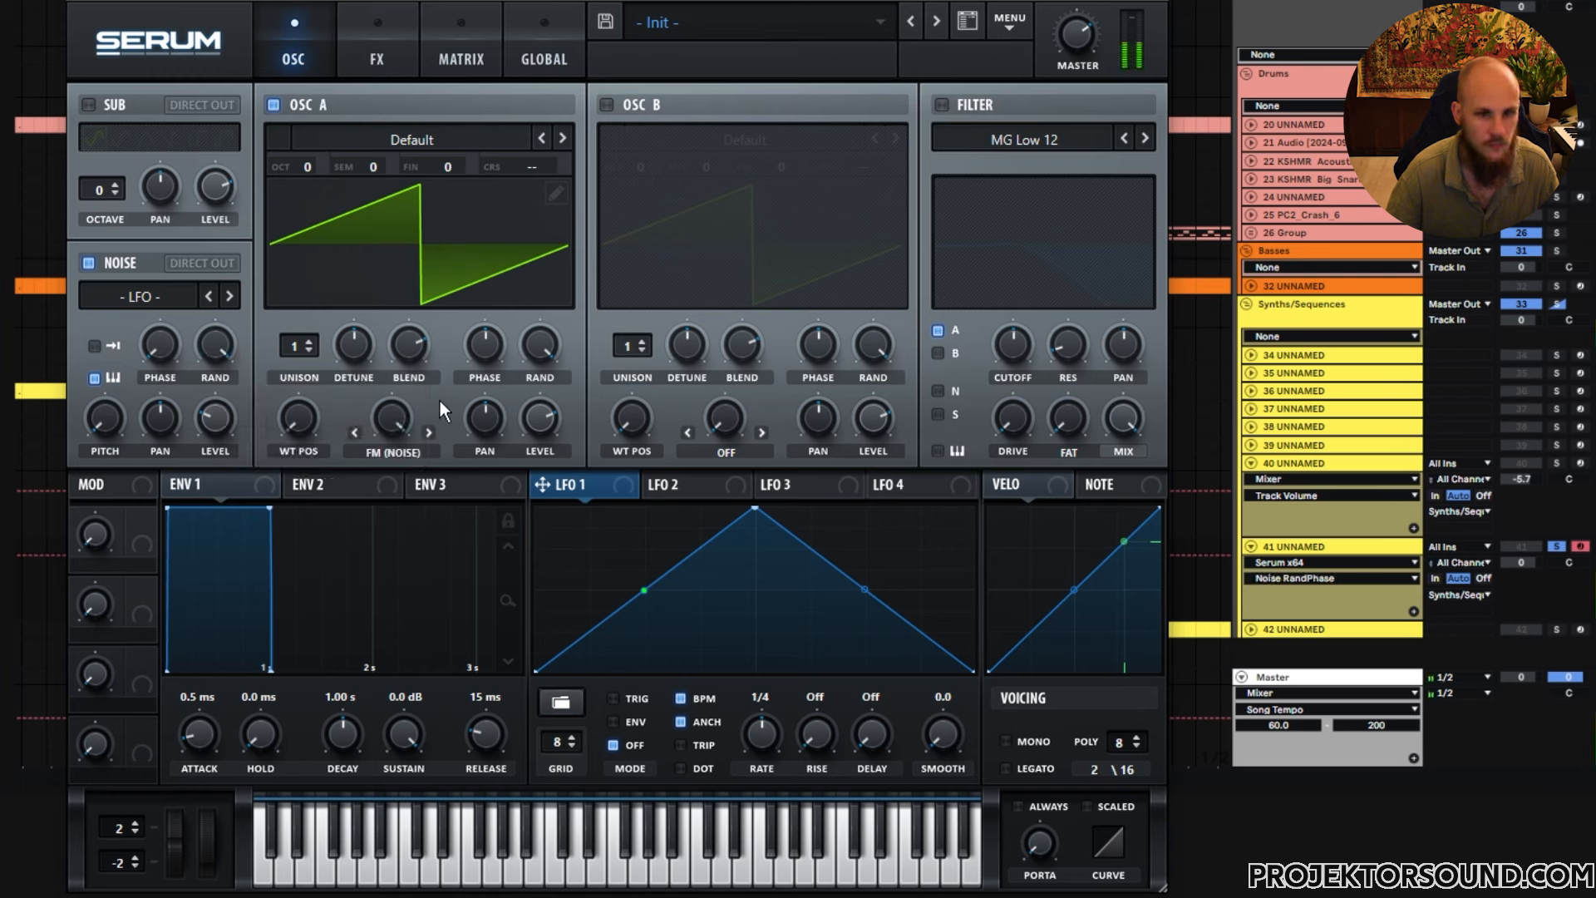
{"action": "left_click", "coordinate": [387, 425]}
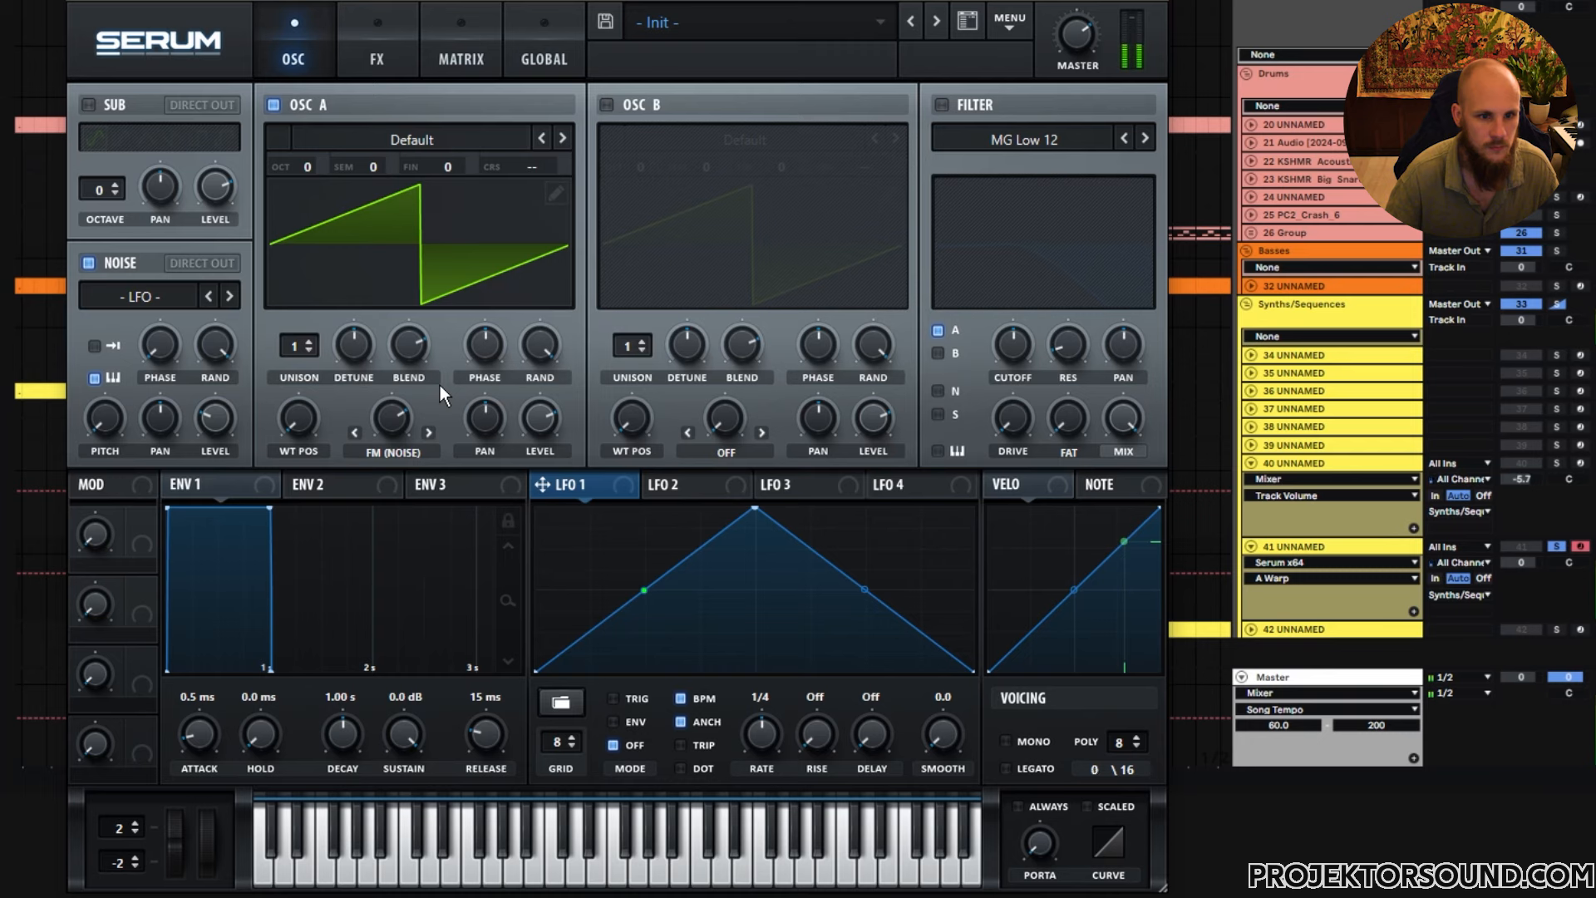
{"action": "left_click", "coordinate": [104, 426]}
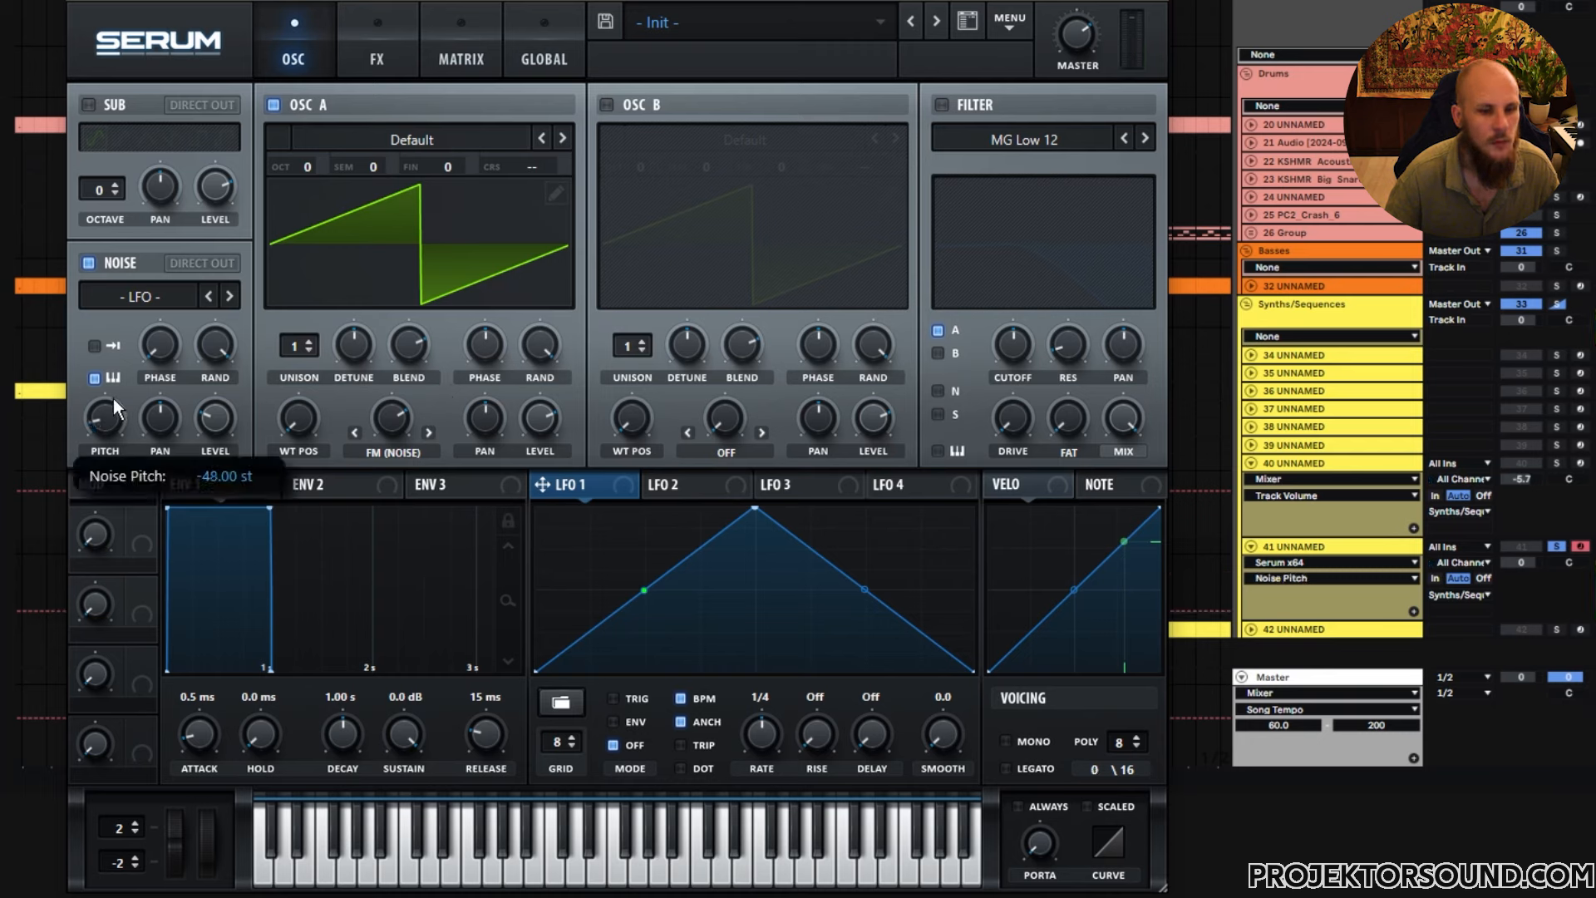
{"action": "left_click_drag", "start_coordinate": [116, 387], "coordinate": [118, 382]}
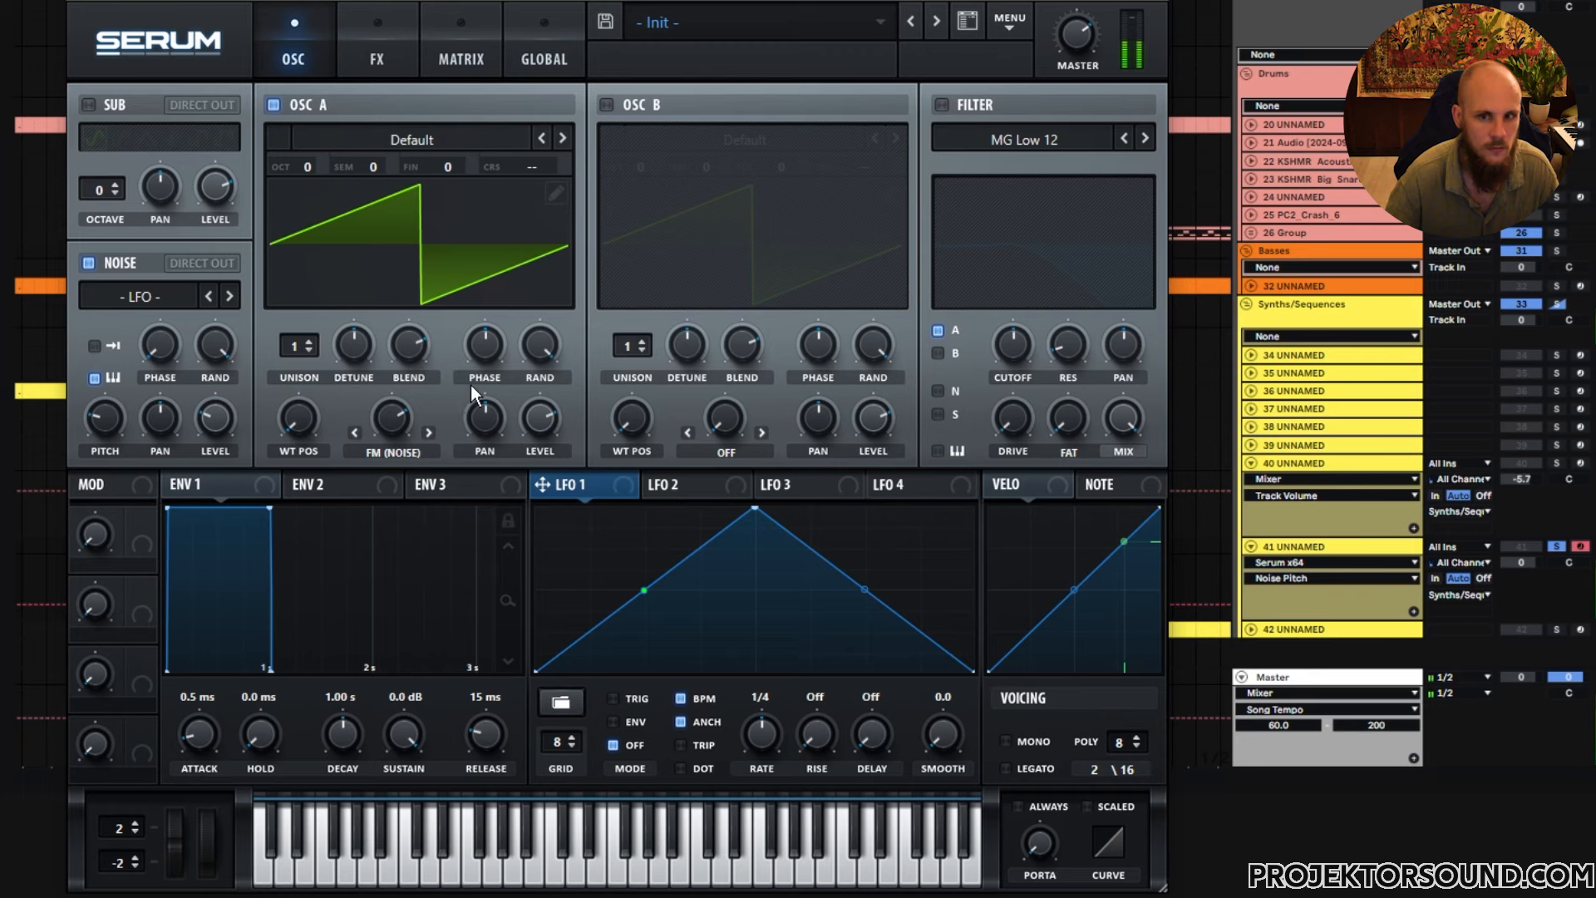
{"action": "left_click", "coordinate": [392, 420]}
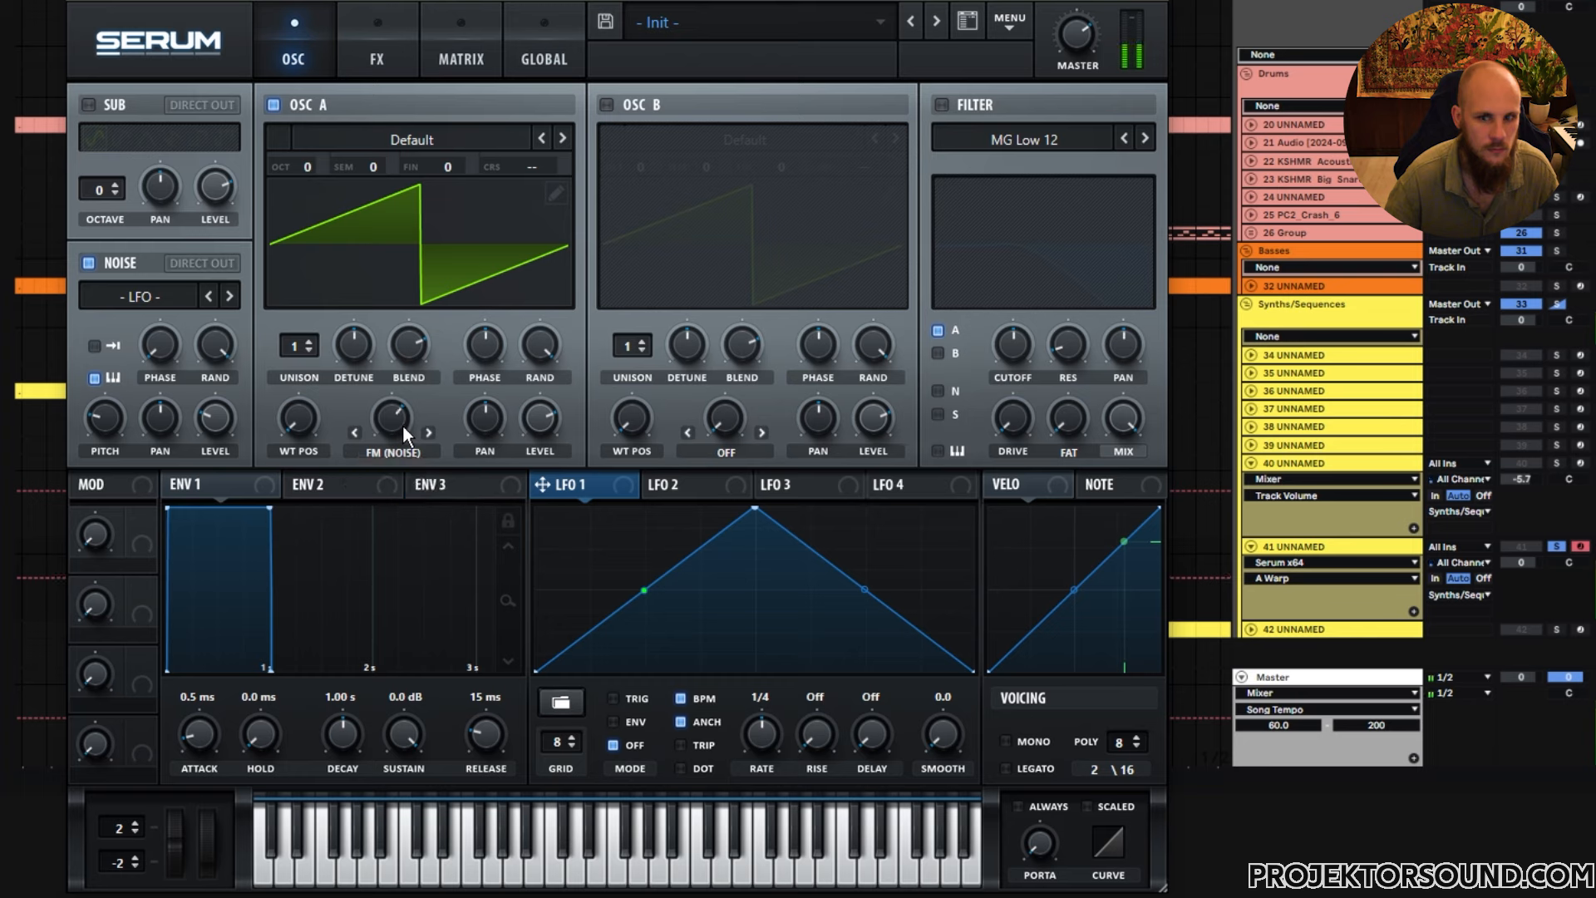
Enable Serum's filter as Band 24 routed from OSC A and raise its resonance, drive and fat amounts
{"action": "left_click", "coordinate": [1014, 147]}
{"action": "mouse_move", "coordinate": [1006, 164]}
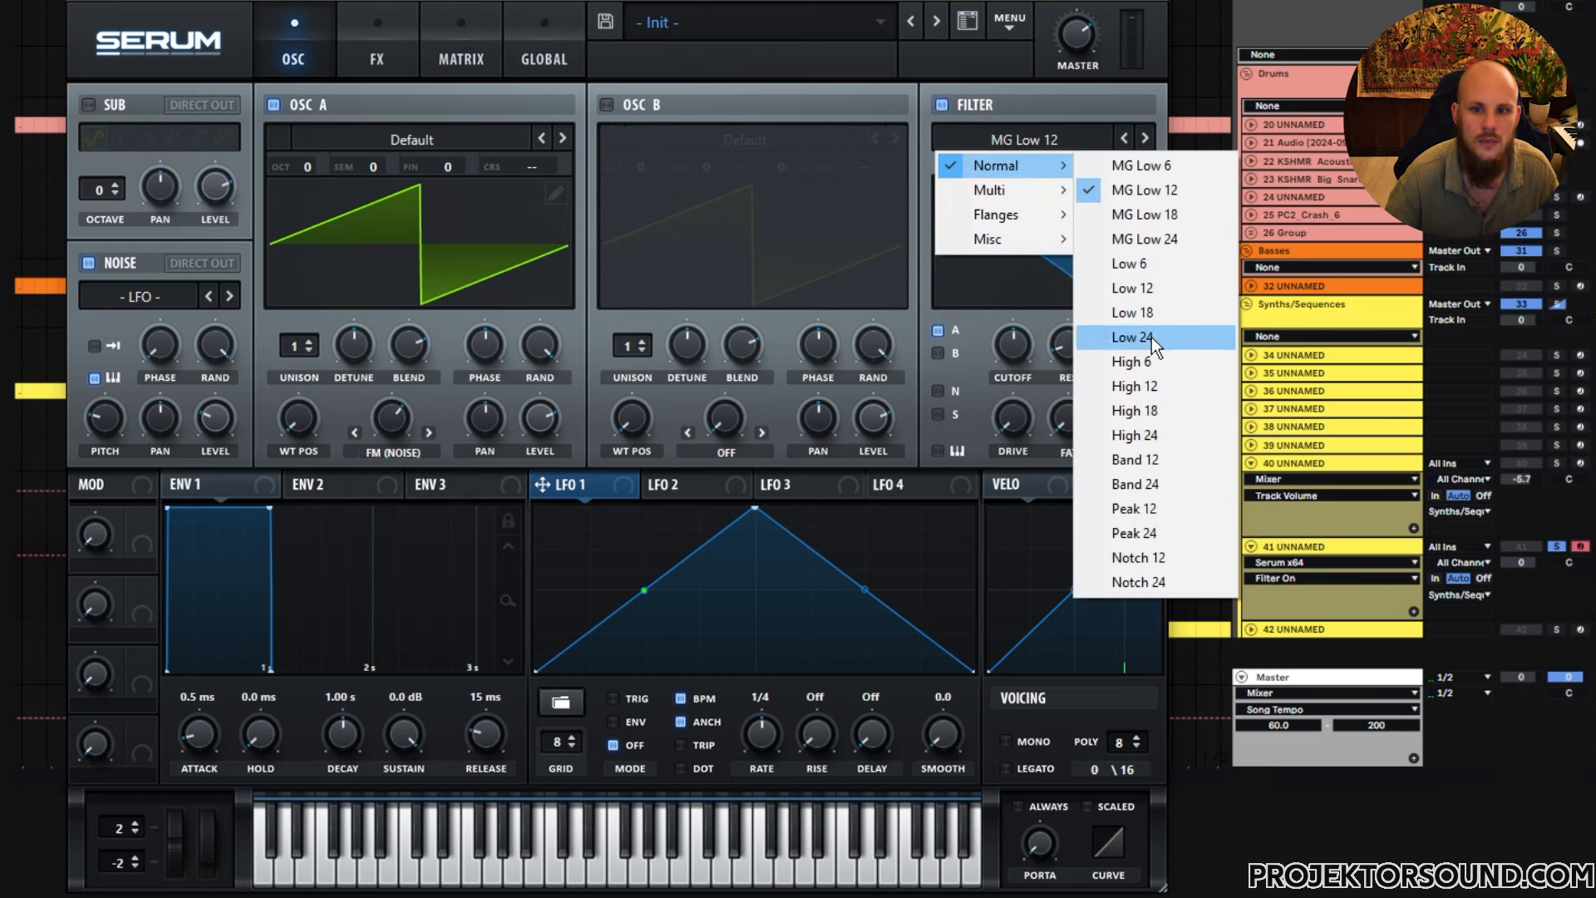
{"action": "left_click", "coordinate": [1160, 485]}
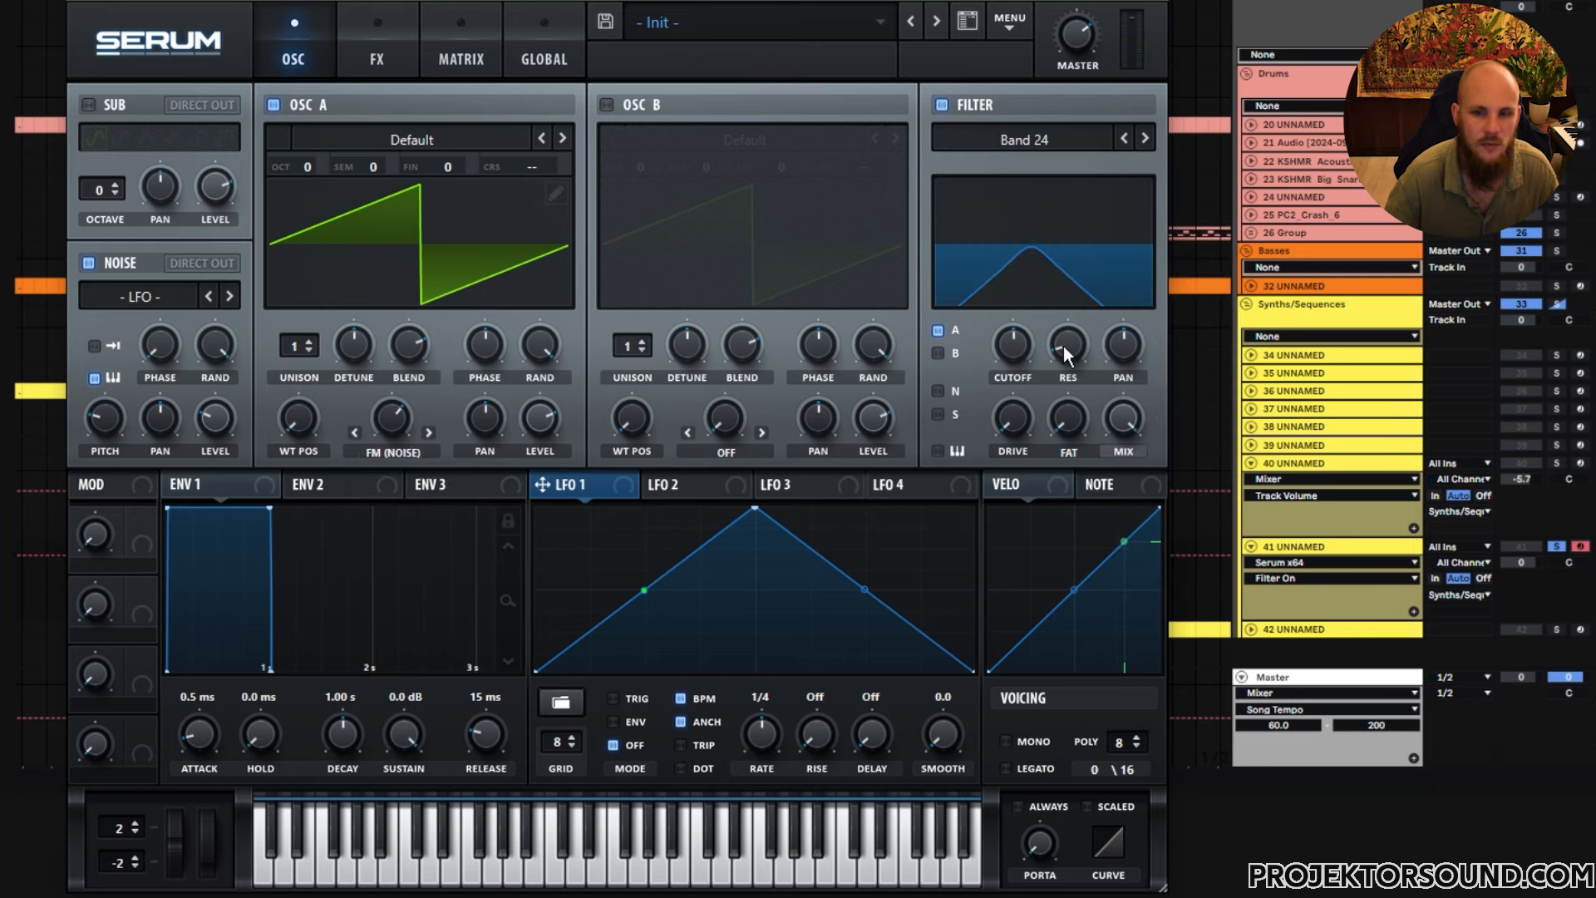
{"action": "left_click_drag", "start_coordinate": [1064, 346], "coordinate": [1084, 271]}
{"action": "left_click_drag", "start_coordinate": [1013, 419], "coordinate": [1025, 374]}
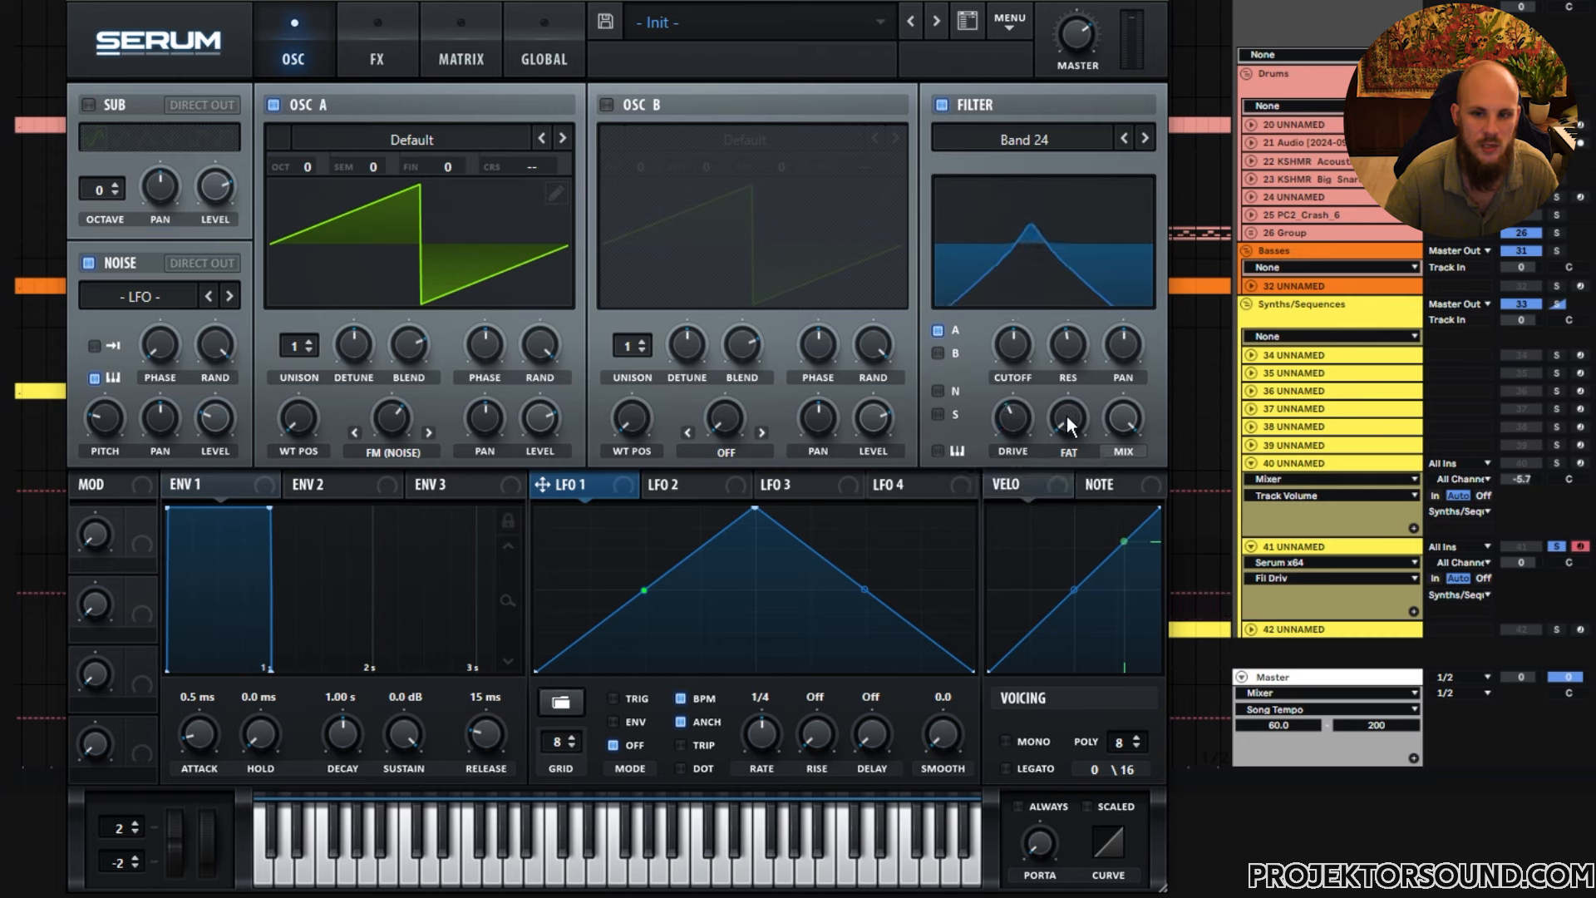
{"action": "left_click_drag", "start_coordinate": [1068, 425], "coordinate": [1080, 351]}
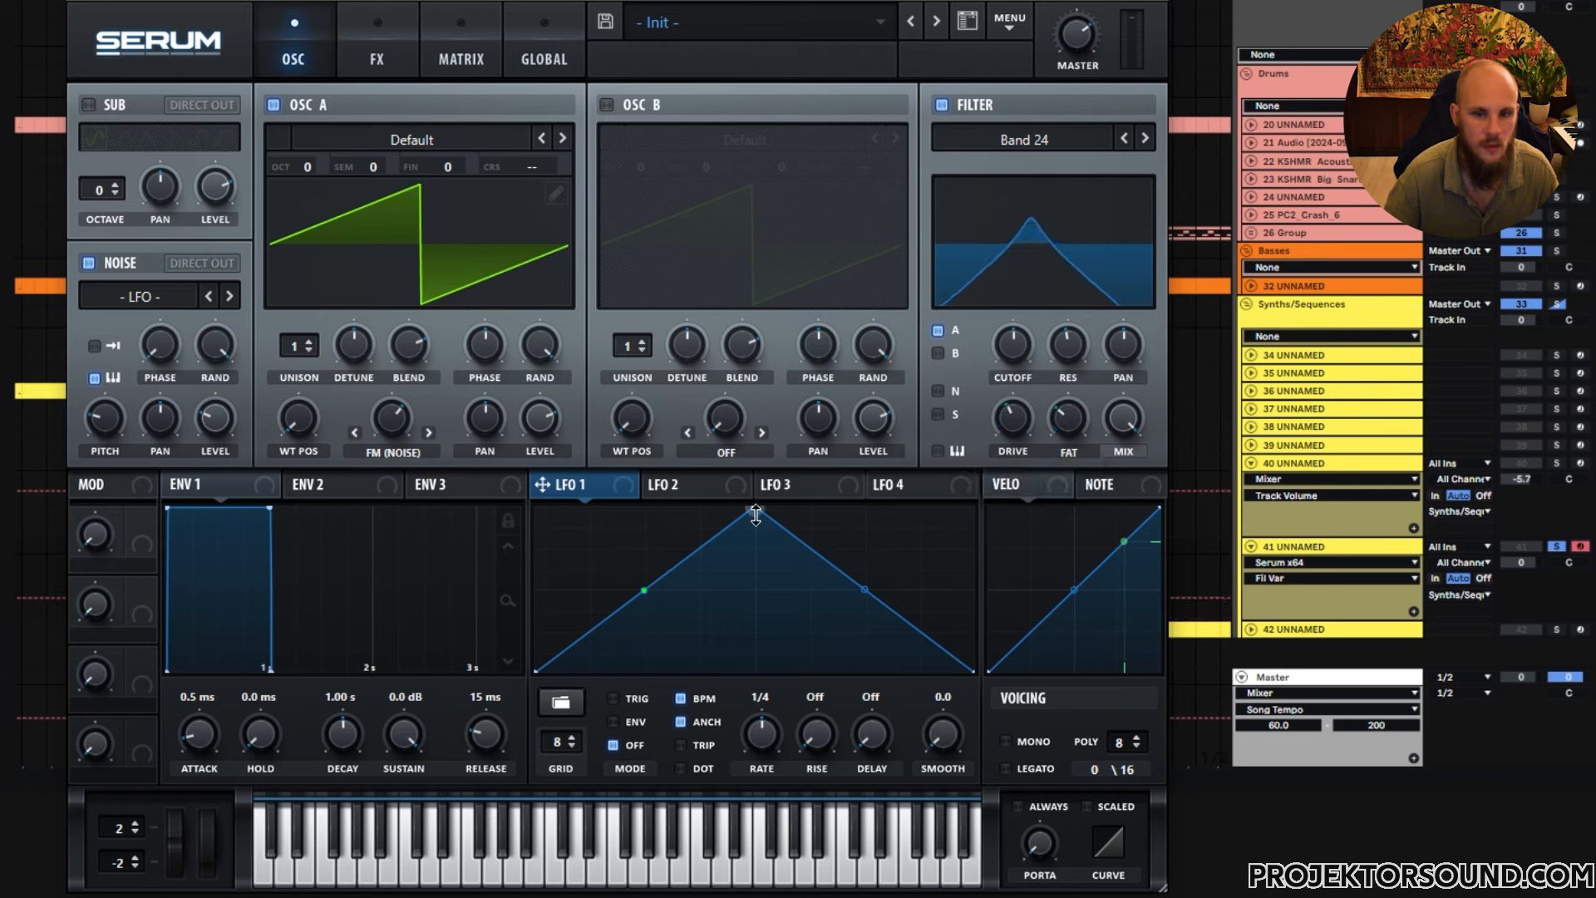
Reshape LFO 1 into a rising ramp and modulate its start point's Y through LFO Bus 1 with NoteOn Rand1
{"action": "left_click_drag", "start_coordinate": [755, 516], "coordinate": [973, 507]}
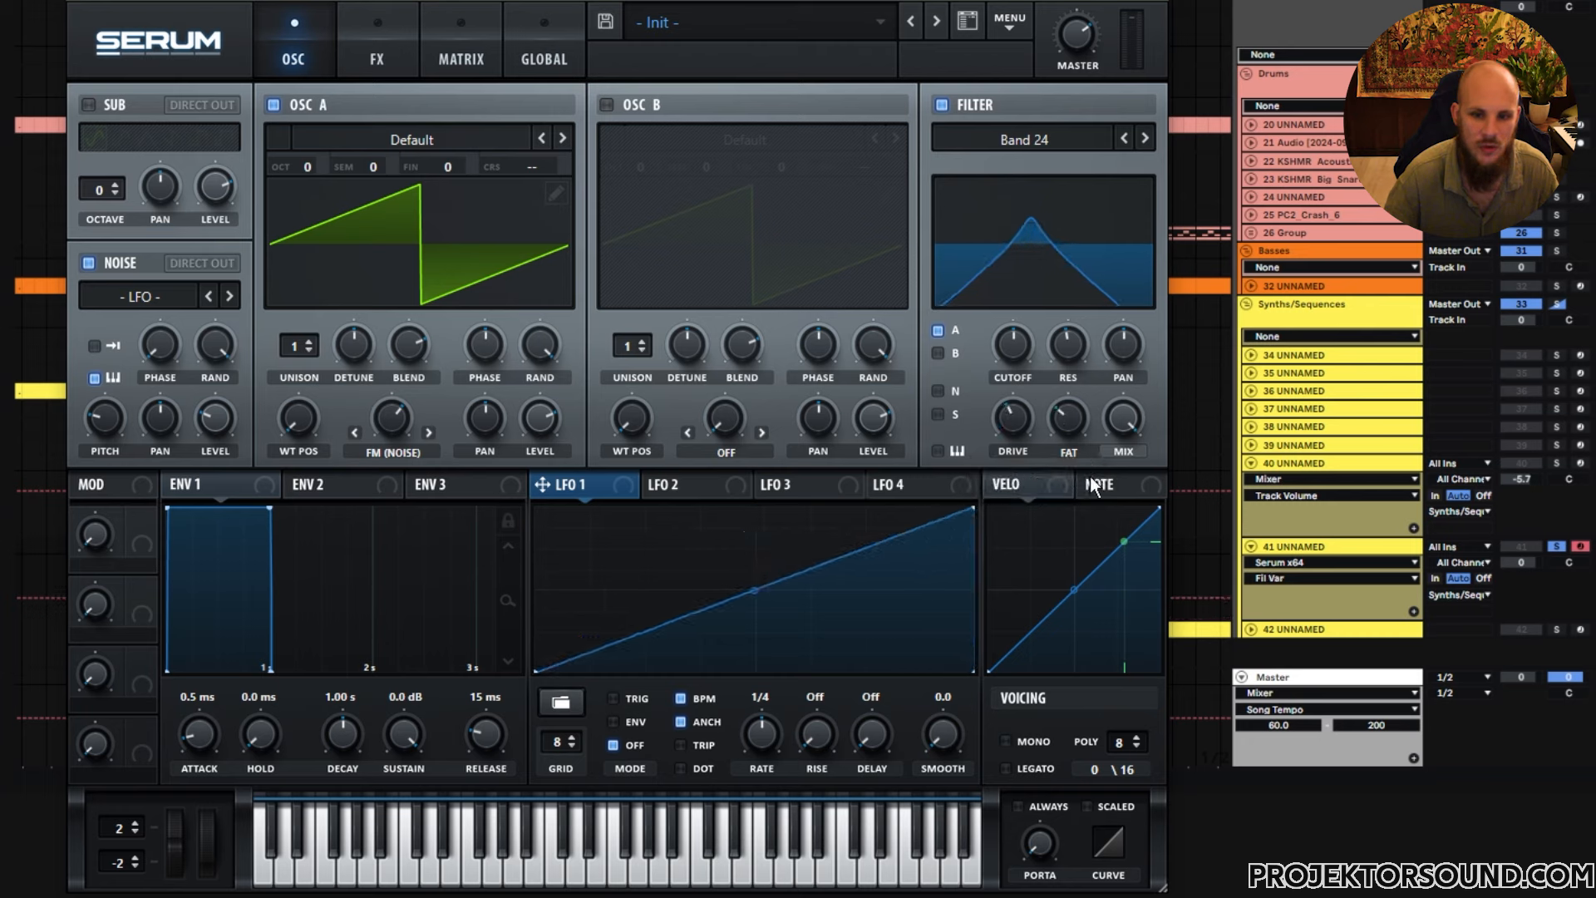
{"action": "right_click", "coordinate": [542, 666]}
{"action": "mouse_move", "coordinate": [705, 471]}
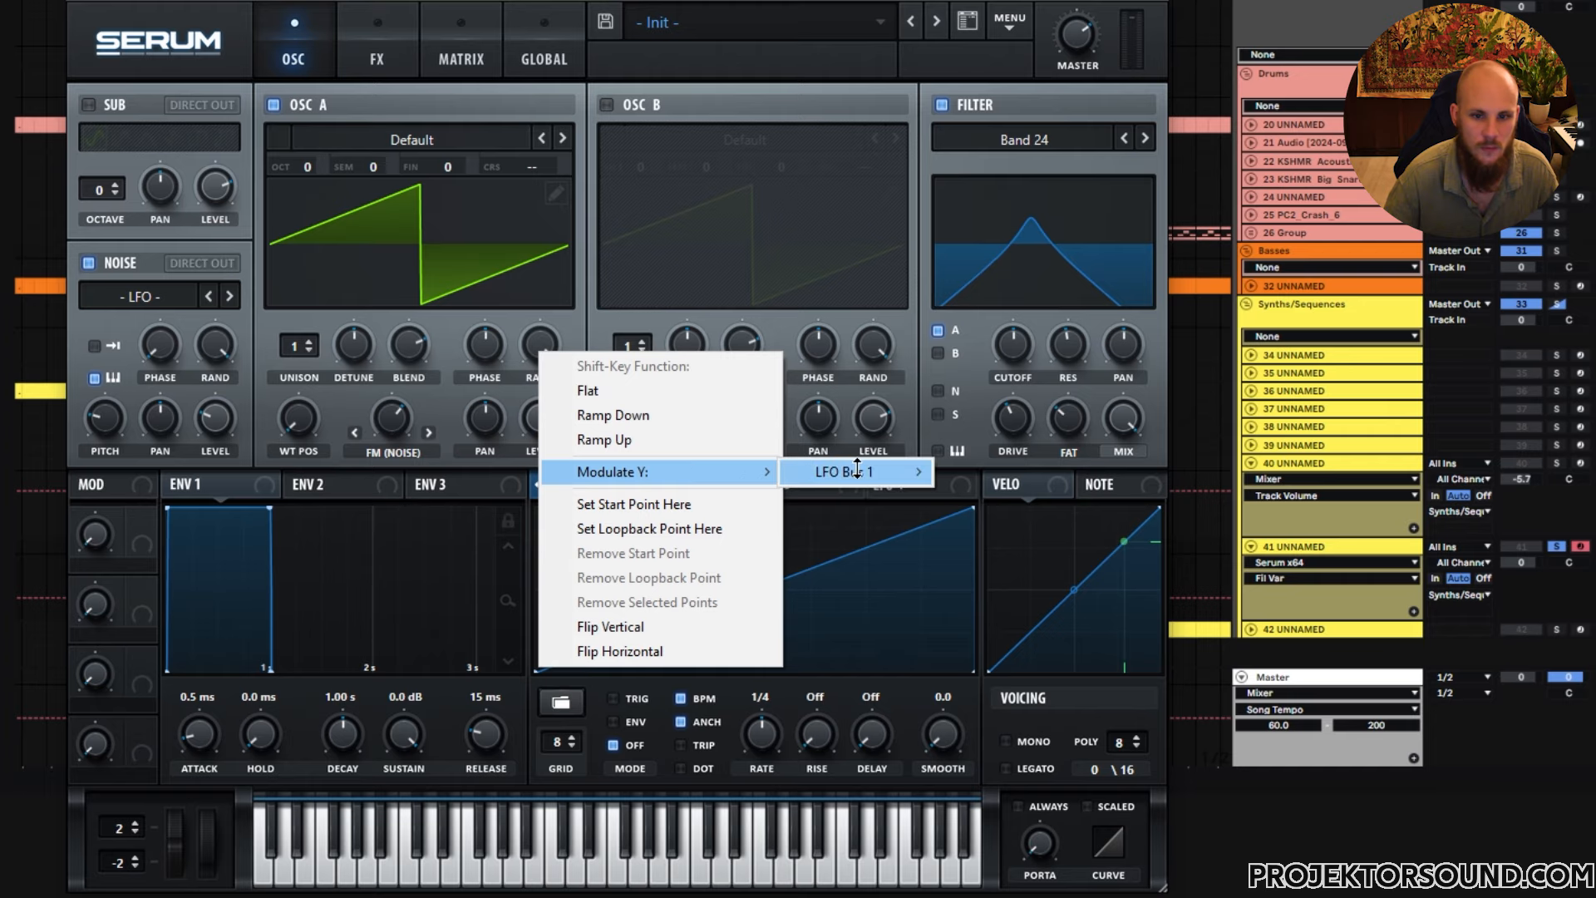
{"action": "mouse_move", "coordinate": [857, 471]}
{"action": "left_click", "coordinate": [1047, 703]}
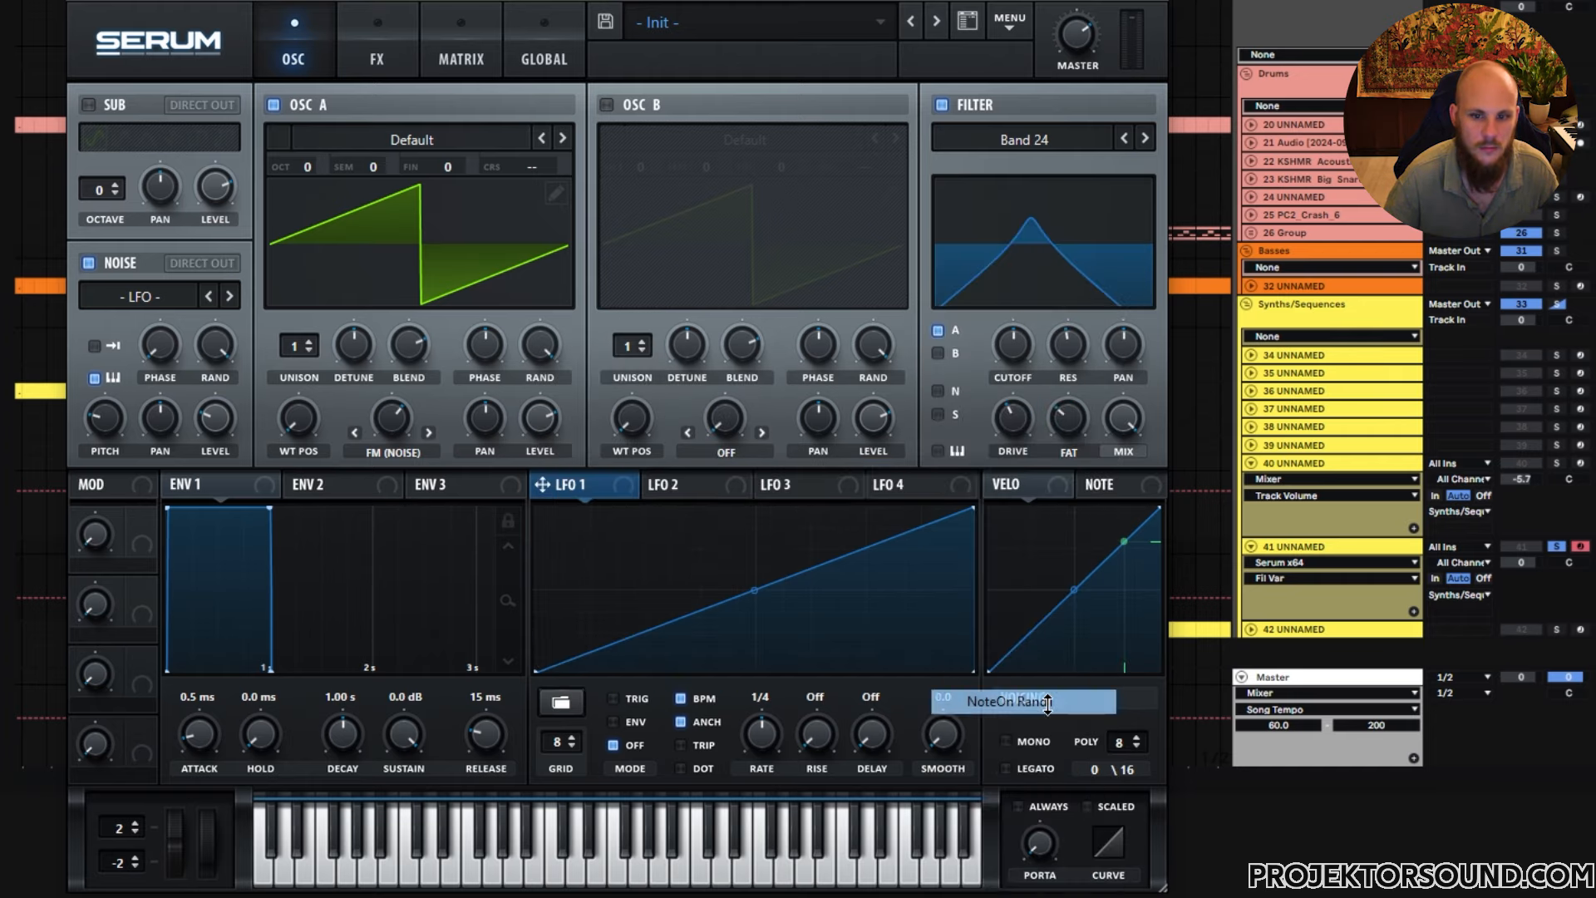
Modulate the Y position of LFO 1's end point through LFO Bus 2 with NoteOn Rand2
{"action": "right_click", "coordinate": [973, 511]}
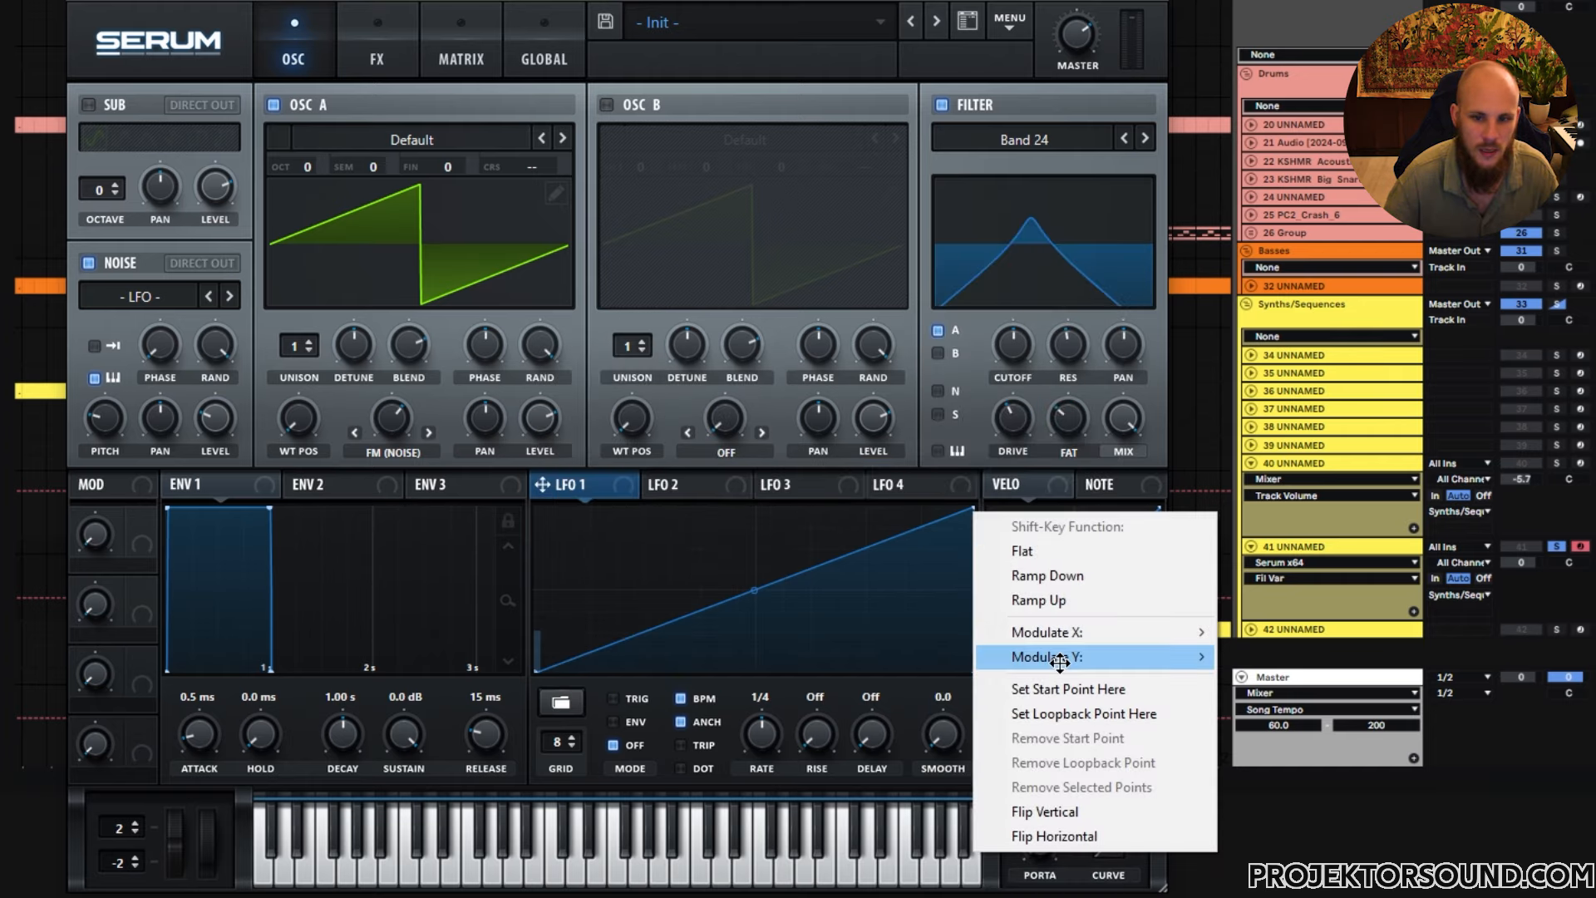
{"action": "mouse_move", "coordinate": [1061, 657]}
{"action": "mouse_move", "coordinate": [1261, 686]}
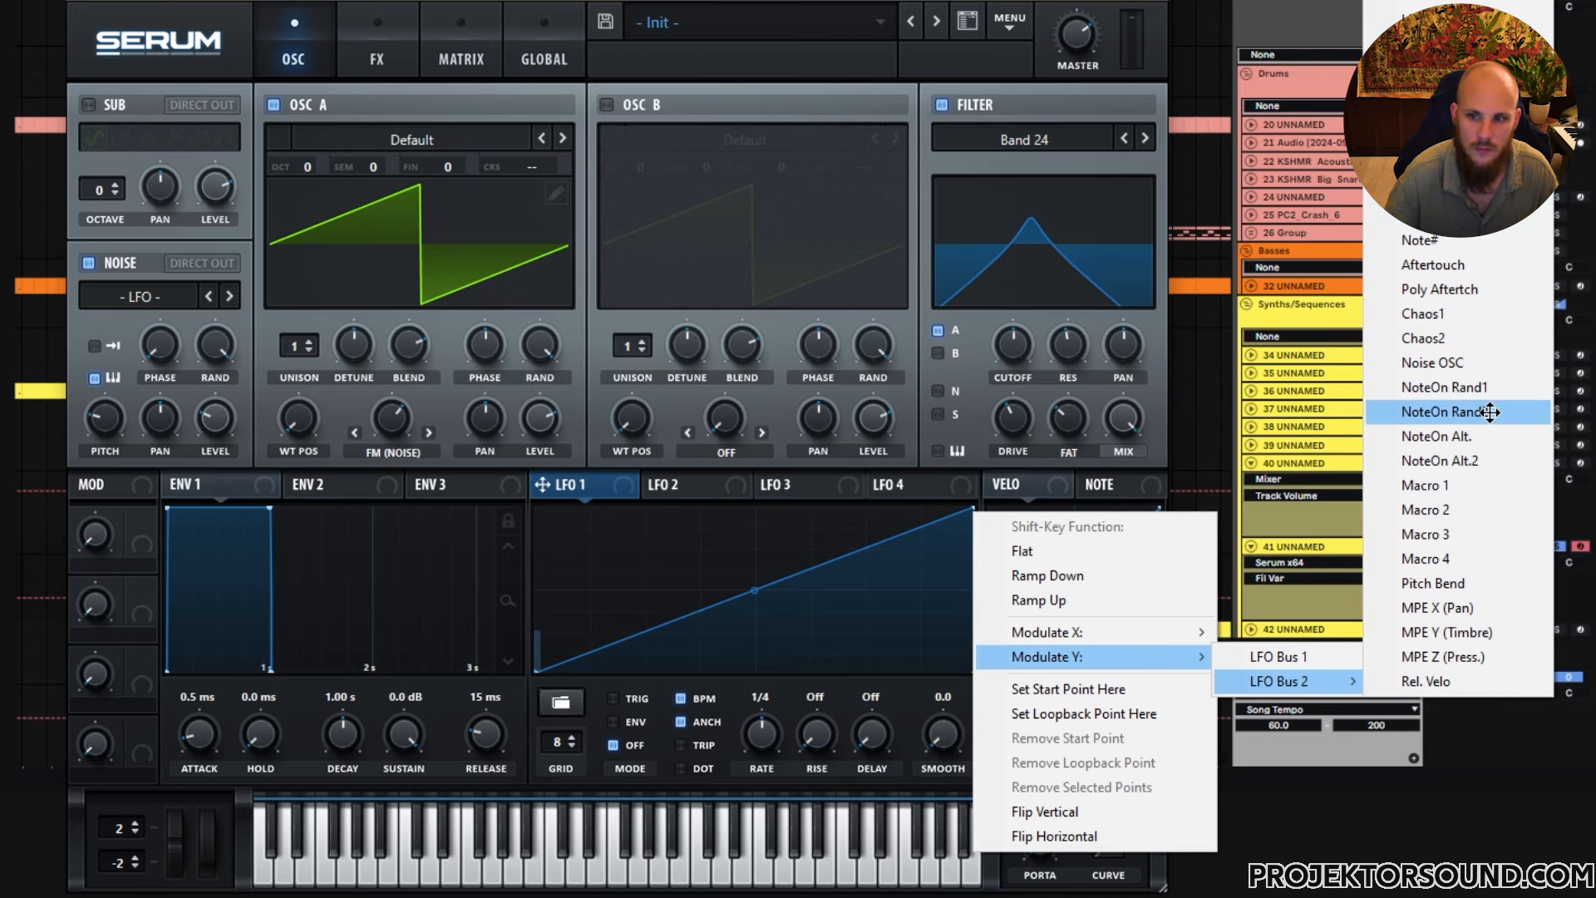
{"action": "left_click", "coordinate": [1444, 411]}
Set the modulation amount of NoteOn Rand2 to LFO Bus 2 fully negative and NoteOn Rand1 to LFO Bus 1 fully positive
{"action": "left_click", "coordinate": [461, 58]}
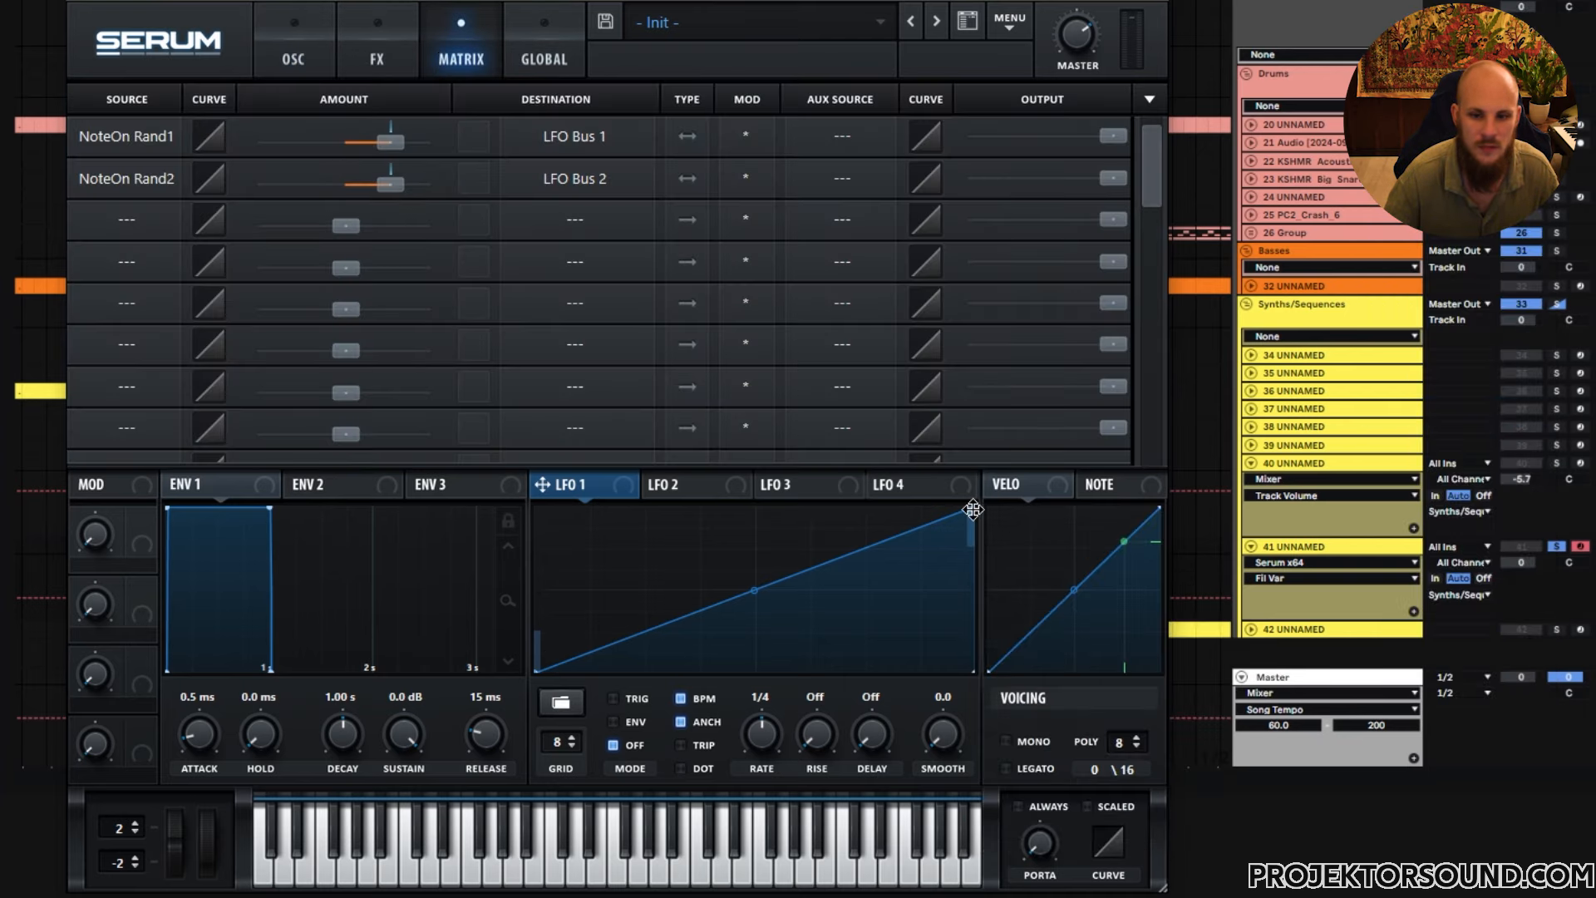
{"action": "left_click_drag", "start_coordinate": [391, 184], "coordinate": [187, 189]}
{"action": "left_click_drag", "start_coordinate": [386, 141], "coordinate": [449, 142]}
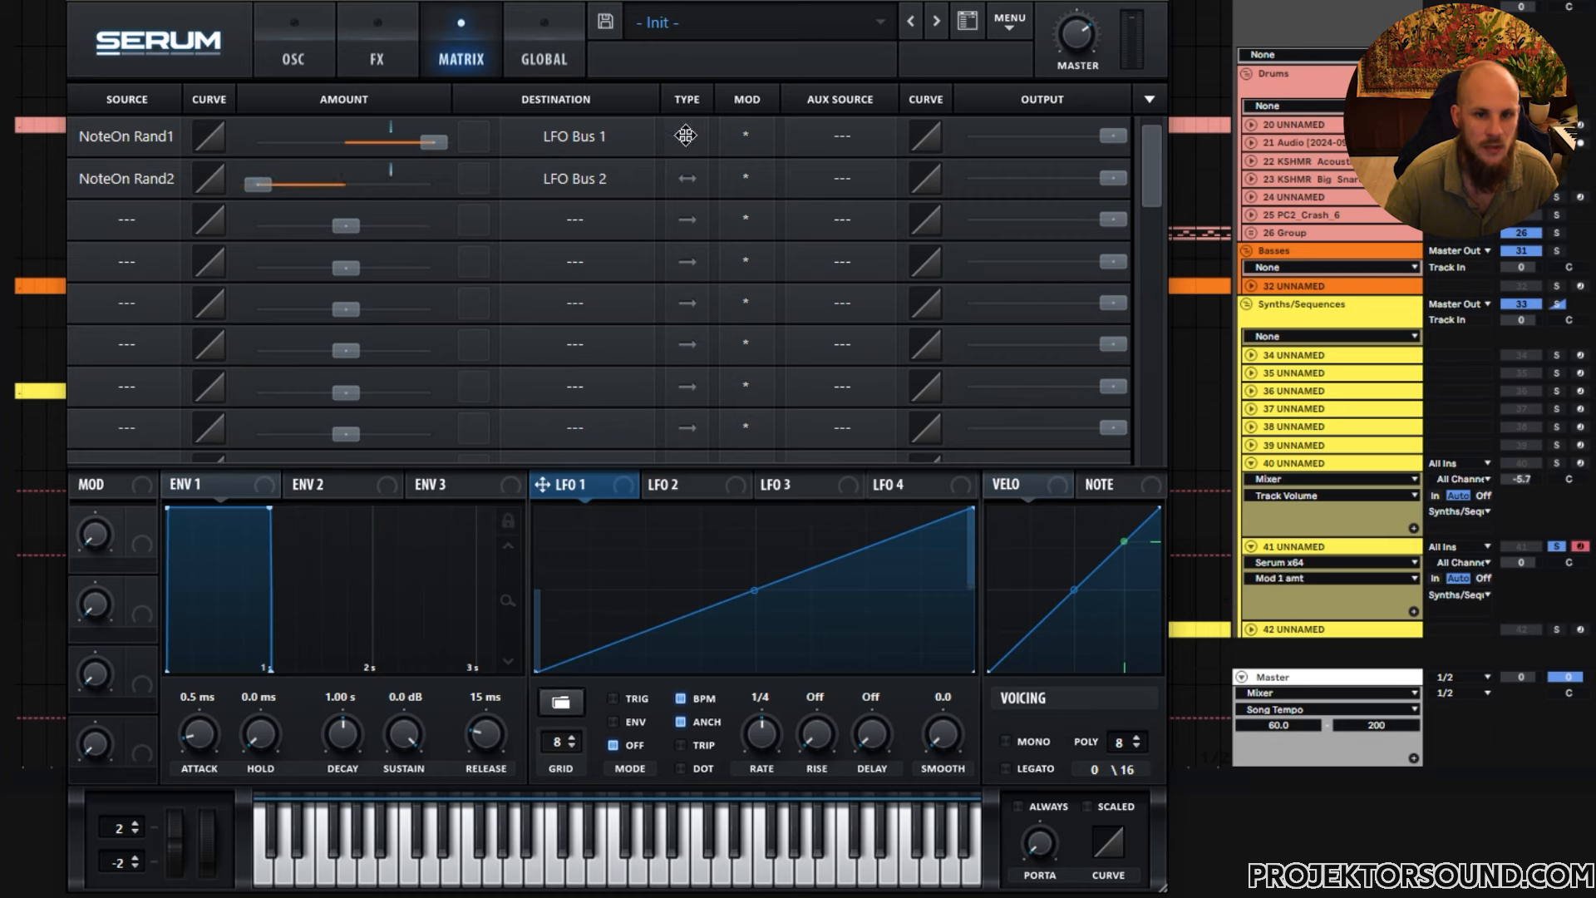
Make the NoteOn Rand2 modulation unidirectional and modulate the filter cutoff with LFO 1 in TRIG mode
{"action": "left_click", "coordinate": [686, 178]}
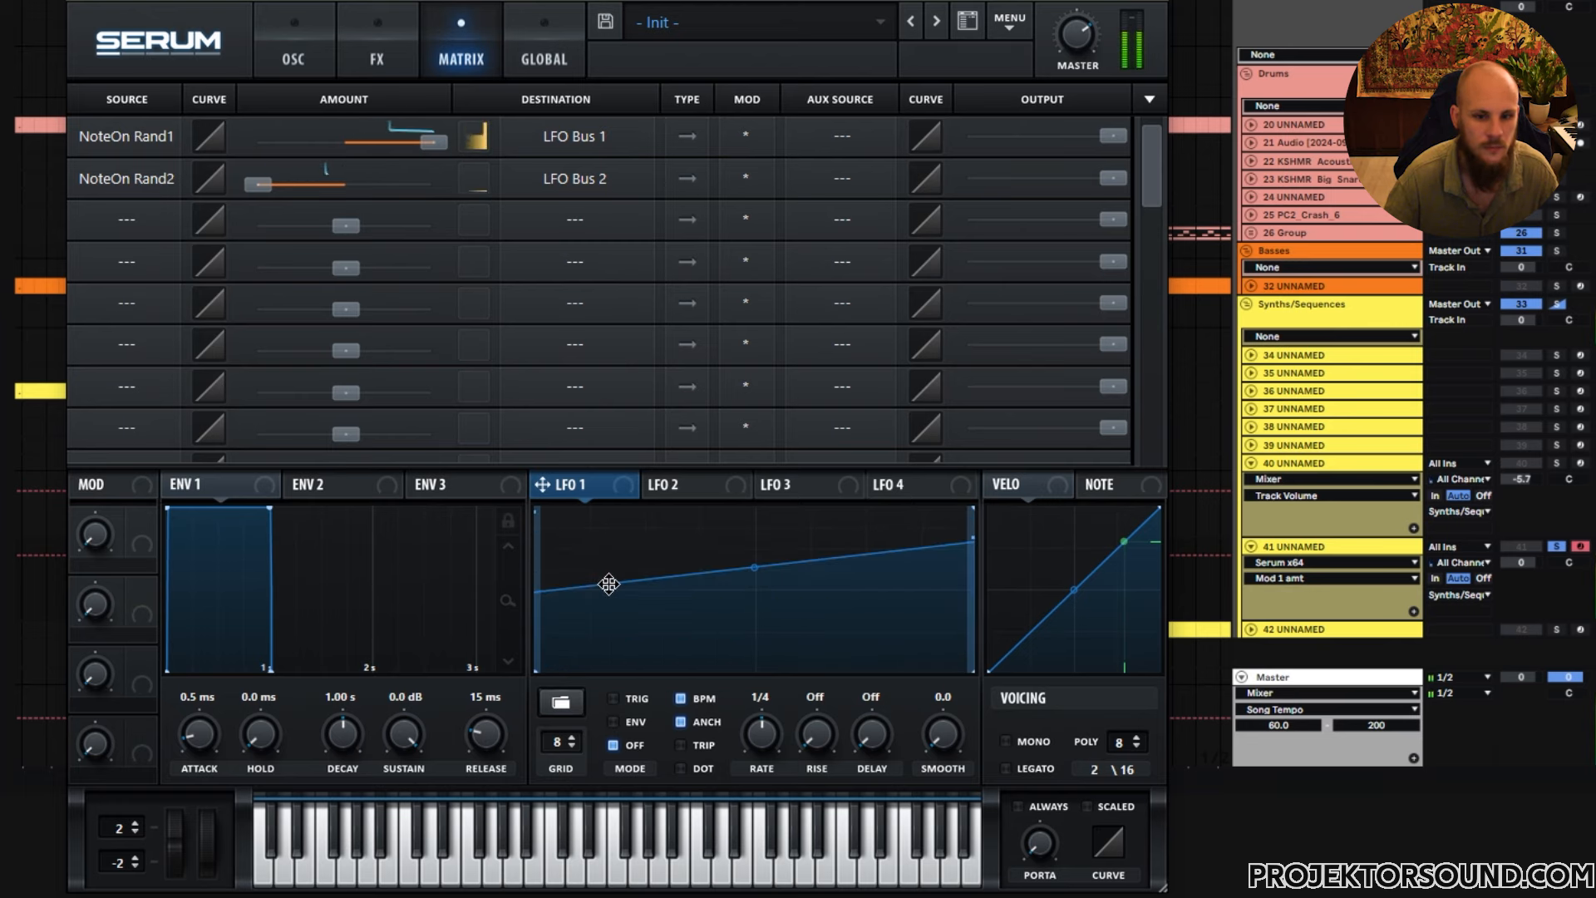
{"action": "left_click", "coordinate": [301, 58]}
{"action": "left_click_drag", "start_coordinate": [1012, 347], "coordinate": [1011, 370]}
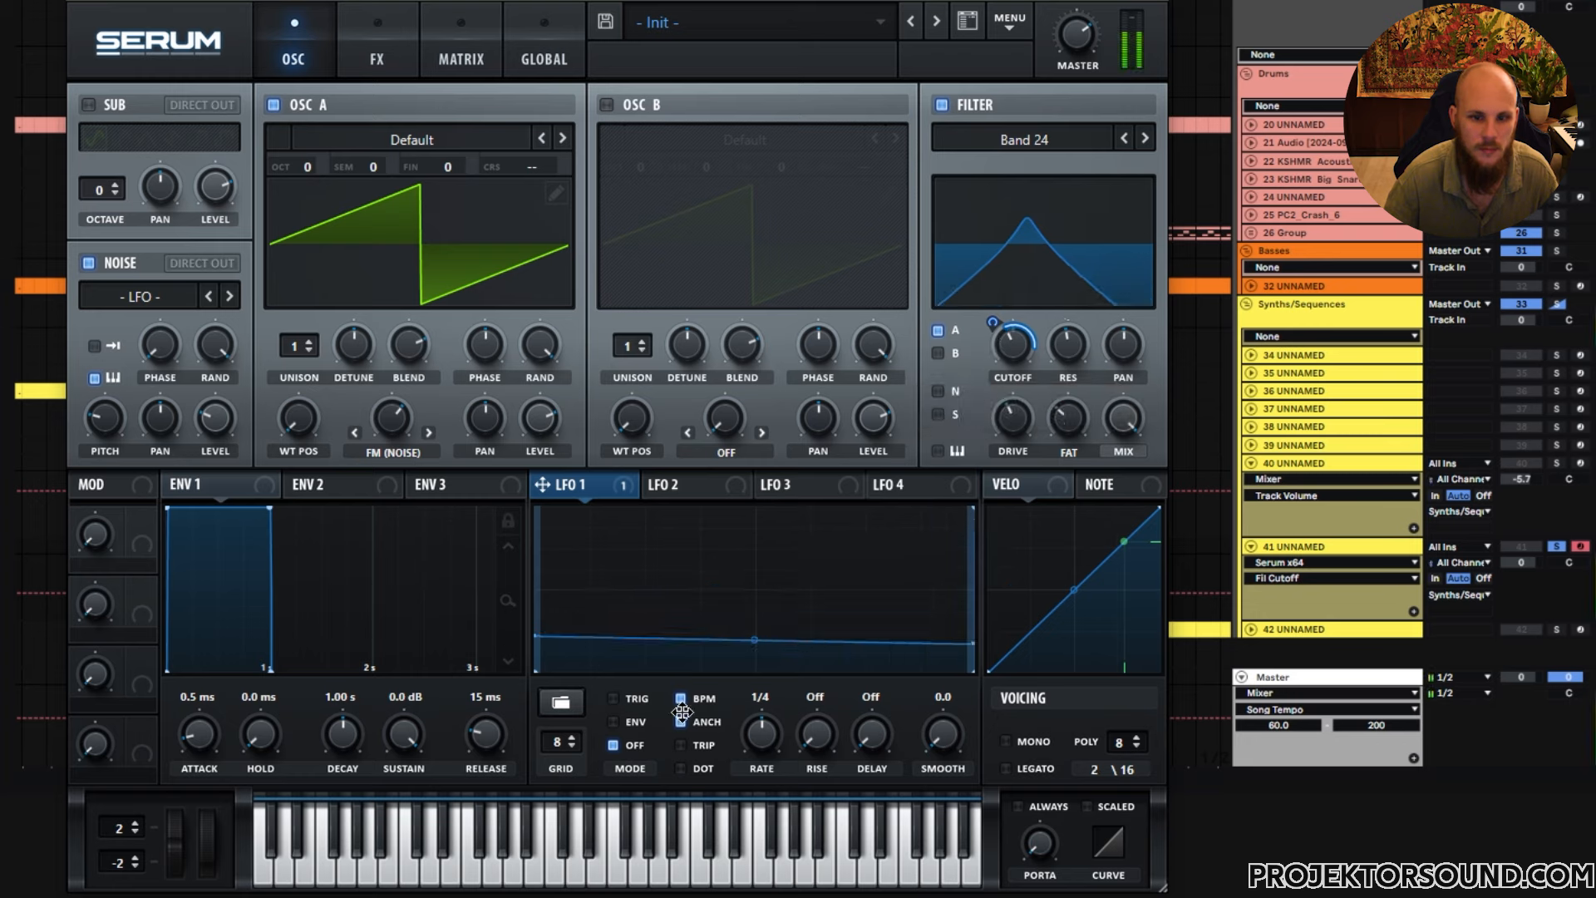
{"action": "left_click", "coordinate": [613, 698]}
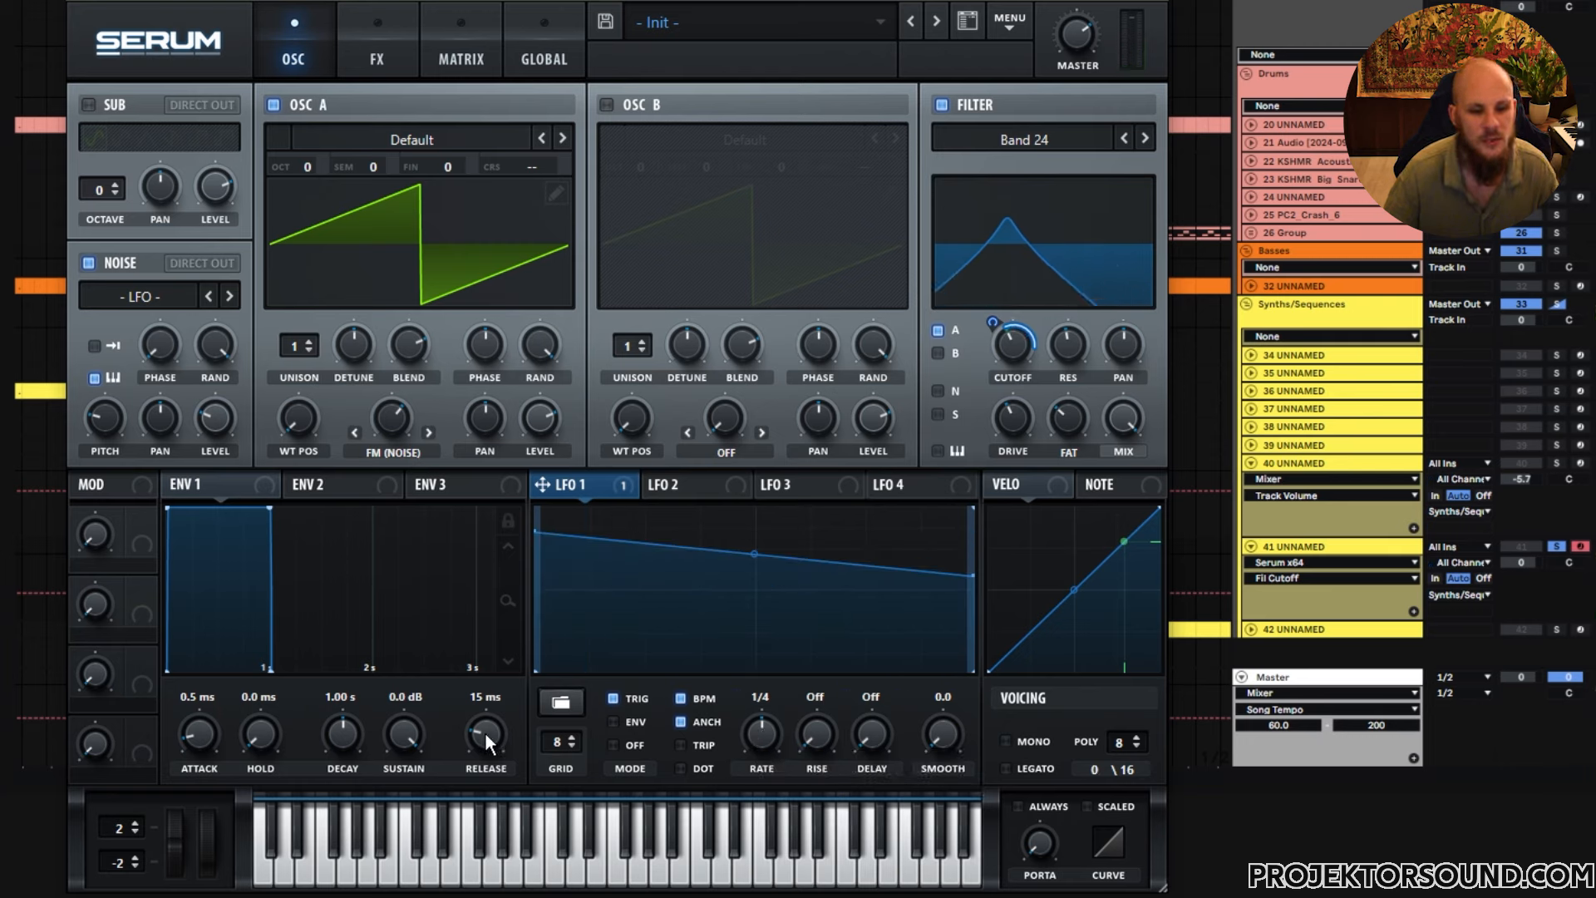
Set Envelope 1's release to 3.1 ms, modulate it with Macro 1 and turn the macro down
{"action": "left_click_drag", "start_coordinate": [486, 732], "coordinate": [485, 748]}
{"action": "left_click_drag", "start_coordinate": [137, 527], "coordinate": [459, 707]}
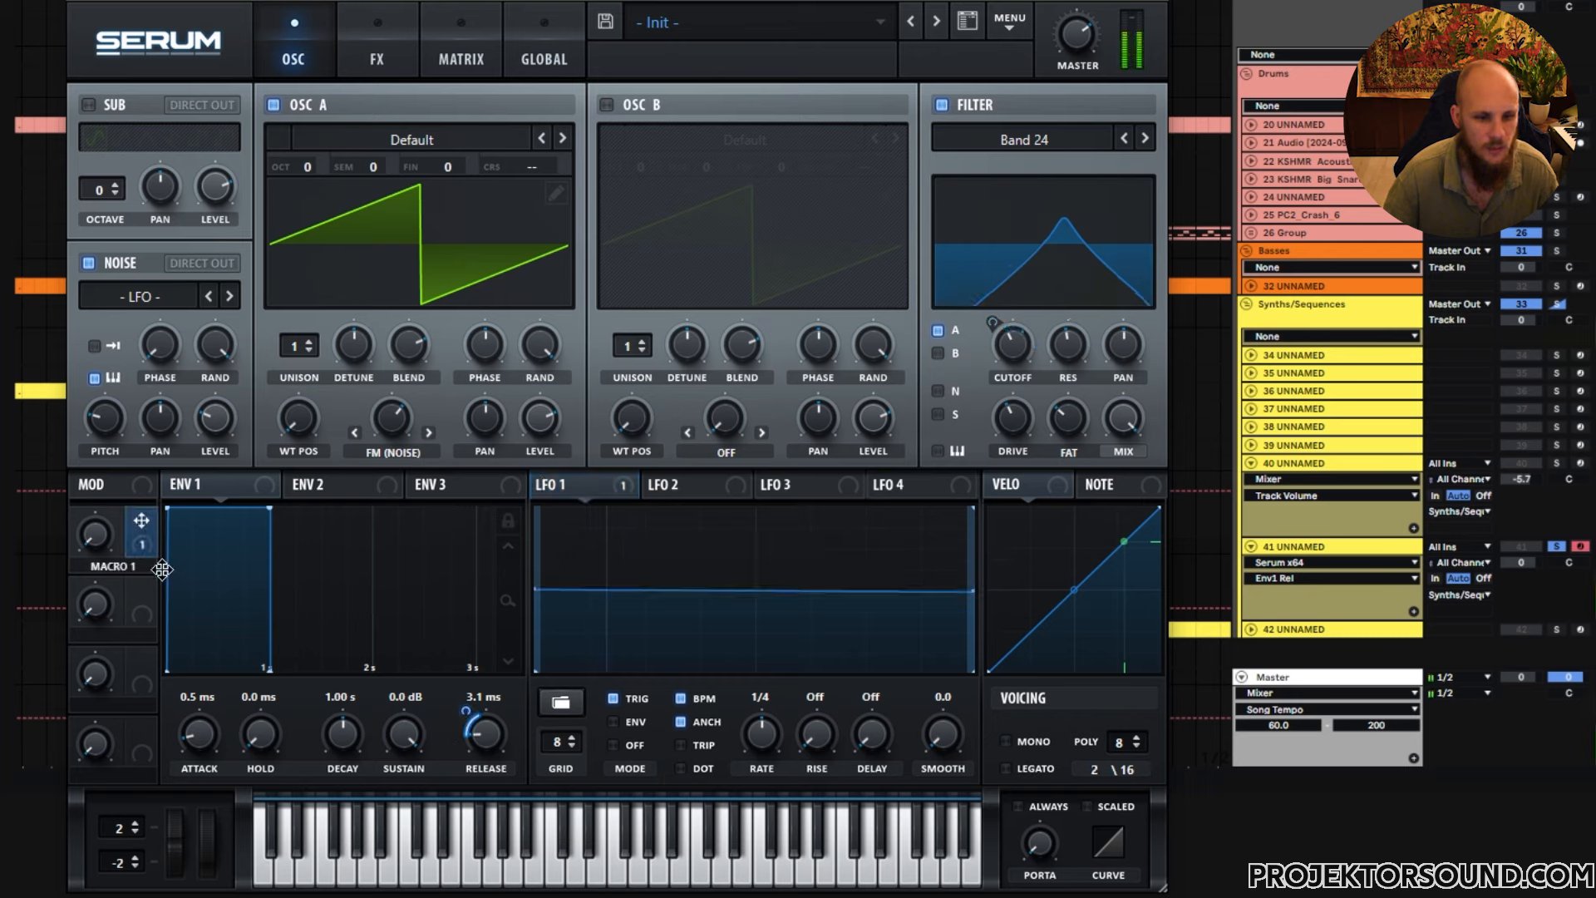
{"action": "left_click_drag", "start_coordinate": [95, 541], "coordinate": [129, 608]}
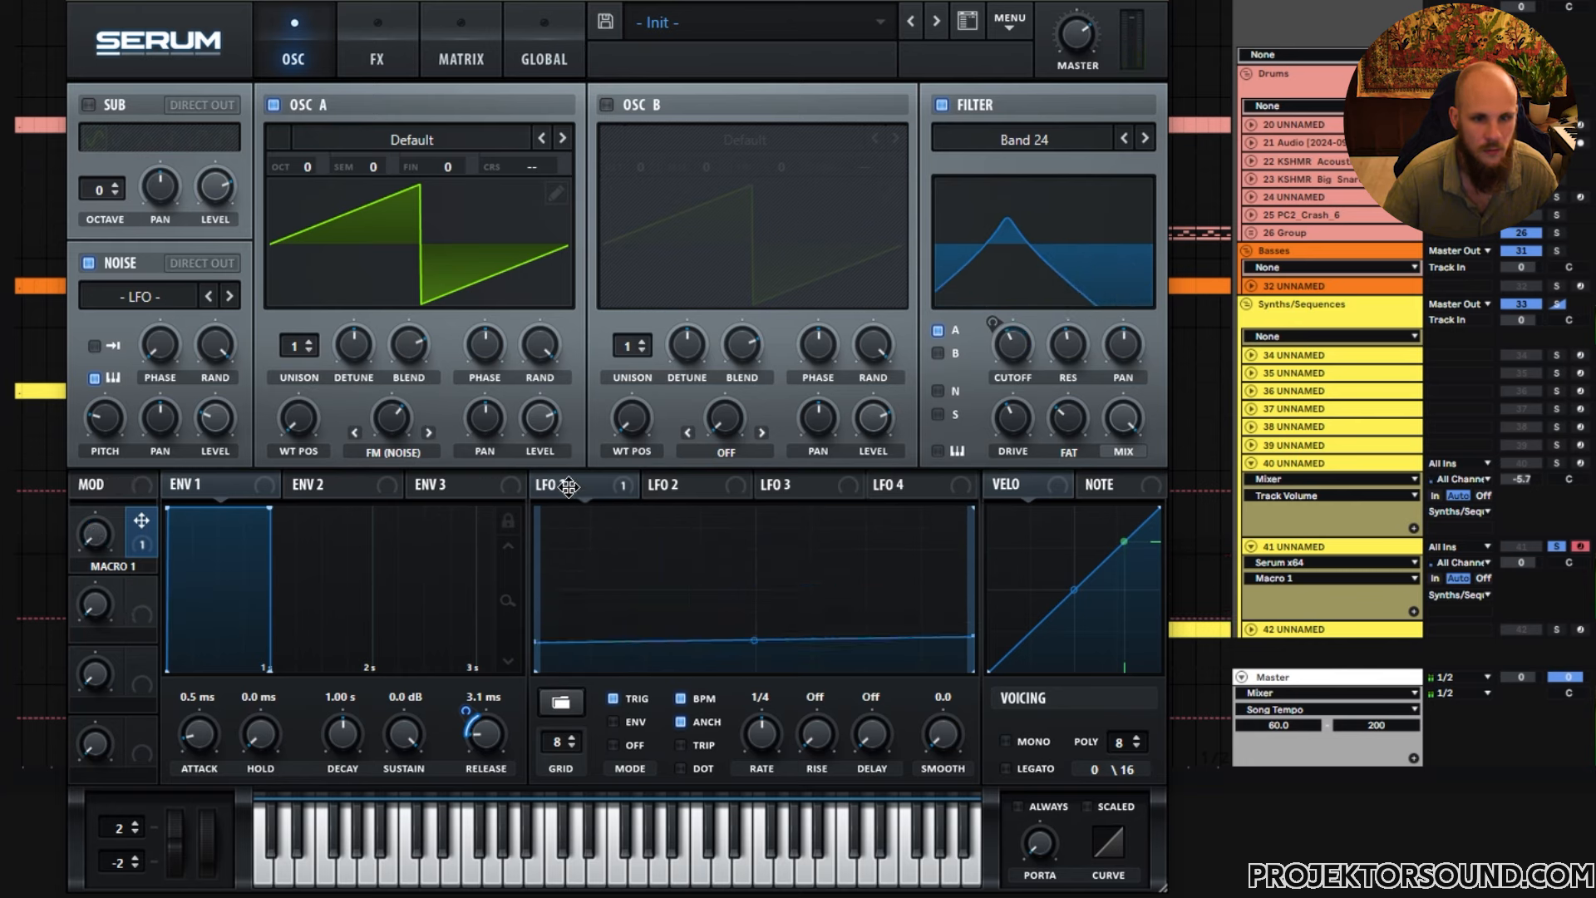
Set OSC A's unison to 2 voices and lower its detune
{"action": "left_click", "coordinate": [309, 342]}
{"action": "left_click_drag", "start_coordinate": [359, 349], "coordinate": [346, 432]}
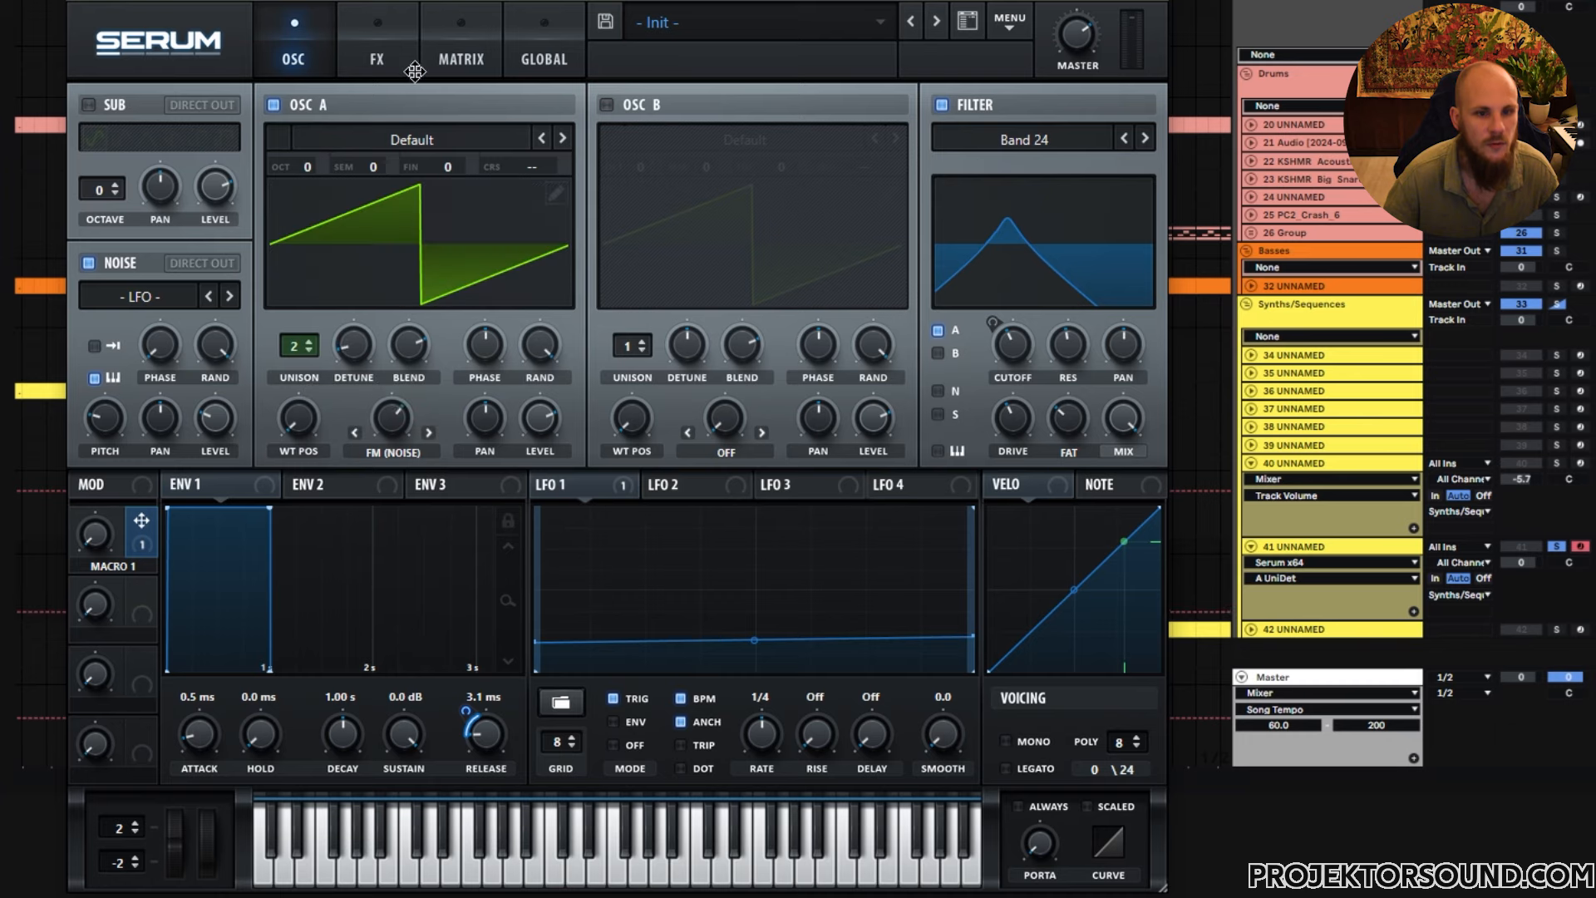
Enable the Hyper/Dimension effect with Retrig on, a lower Hyper mix, a higher Dimension mix and a smaller Dimension size
{"action": "left_click", "coordinate": [400, 56]}
{"action": "left_click", "coordinate": [106, 111]}
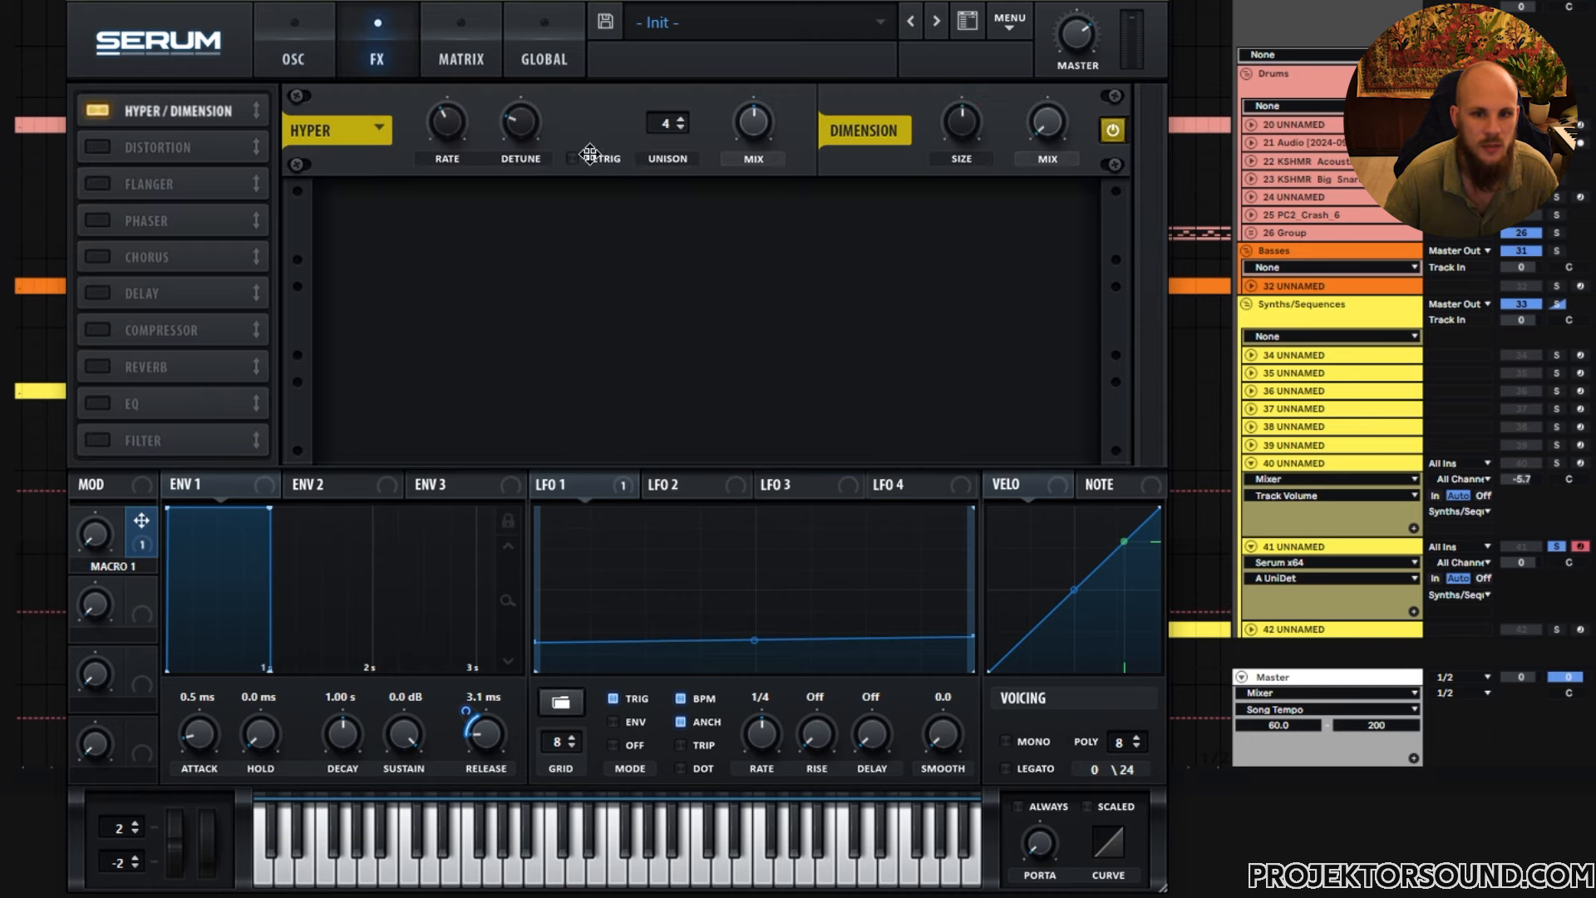
{"action": "left_click", "coordinate": [752, 143]}
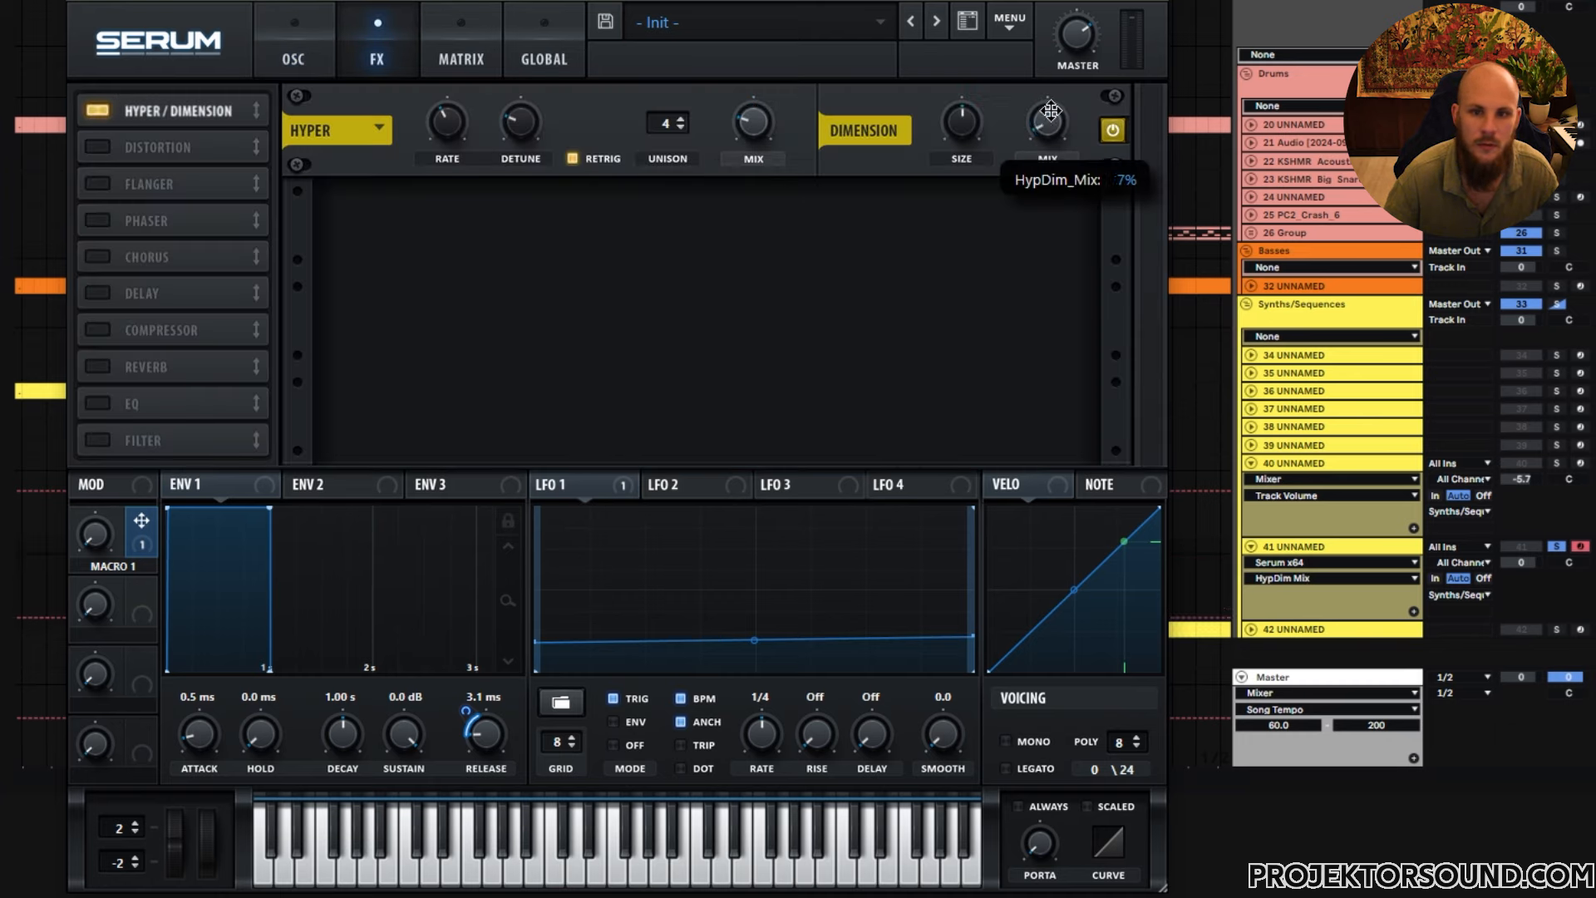
{"action": "left_click", "coordinate": [961, 148]}
Enable HardClip distortion at about 51% drive and the multiband compressor with about 6.9 dB gain
{"action": "left_click", "coordinate": [97, 147]}
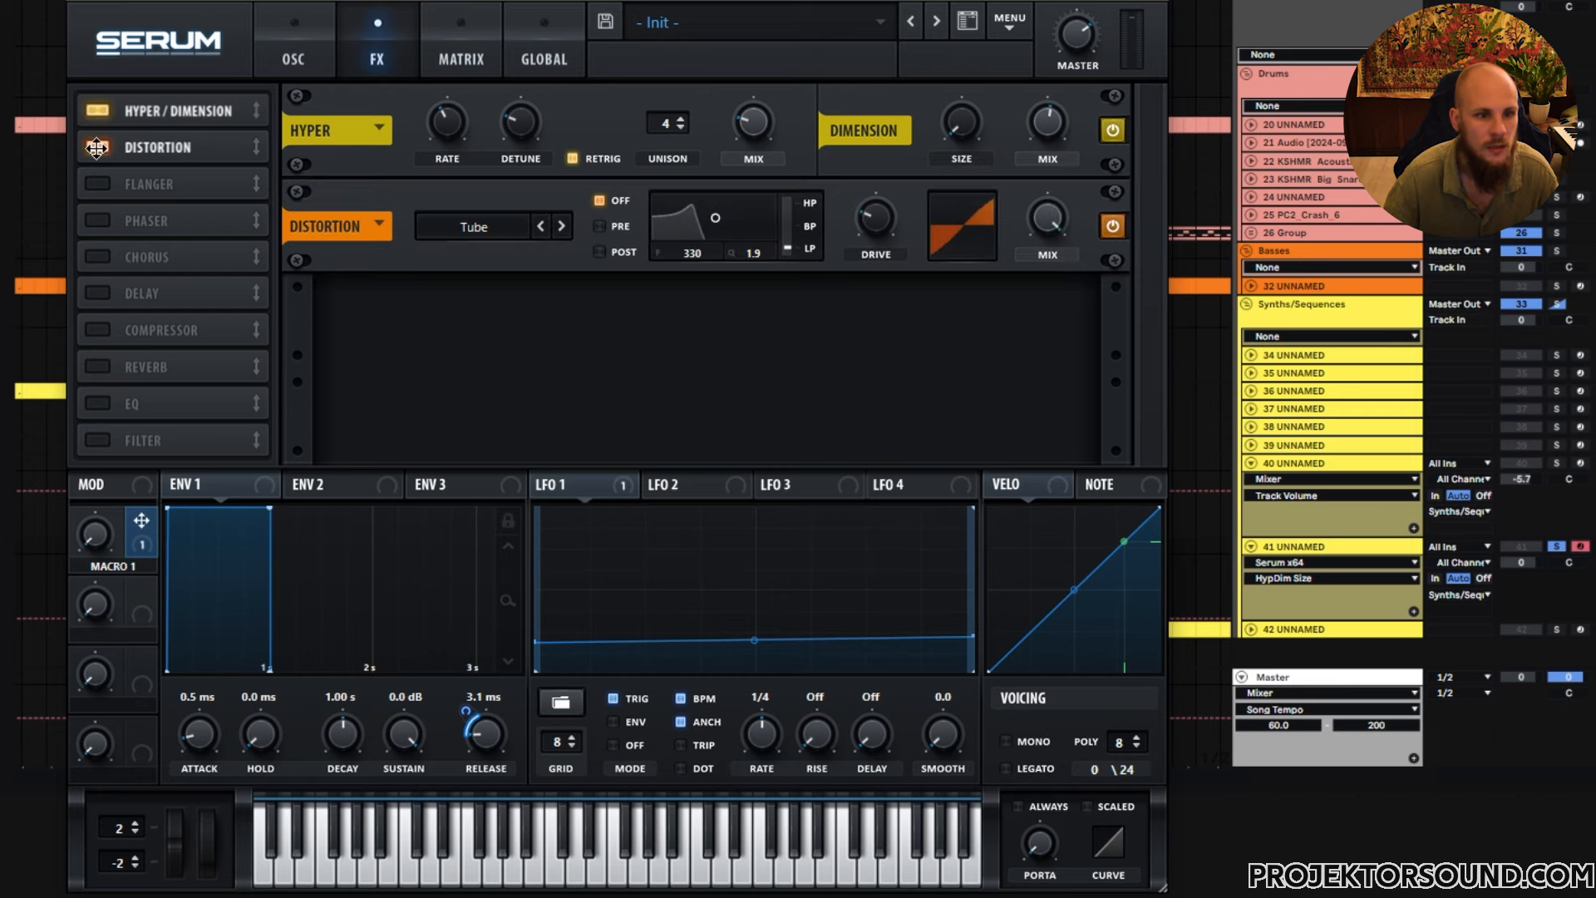
{"action": "left_click", "coordinate": [503, 226]}
{"action": "left_click", "coordinate": [482, 303]}
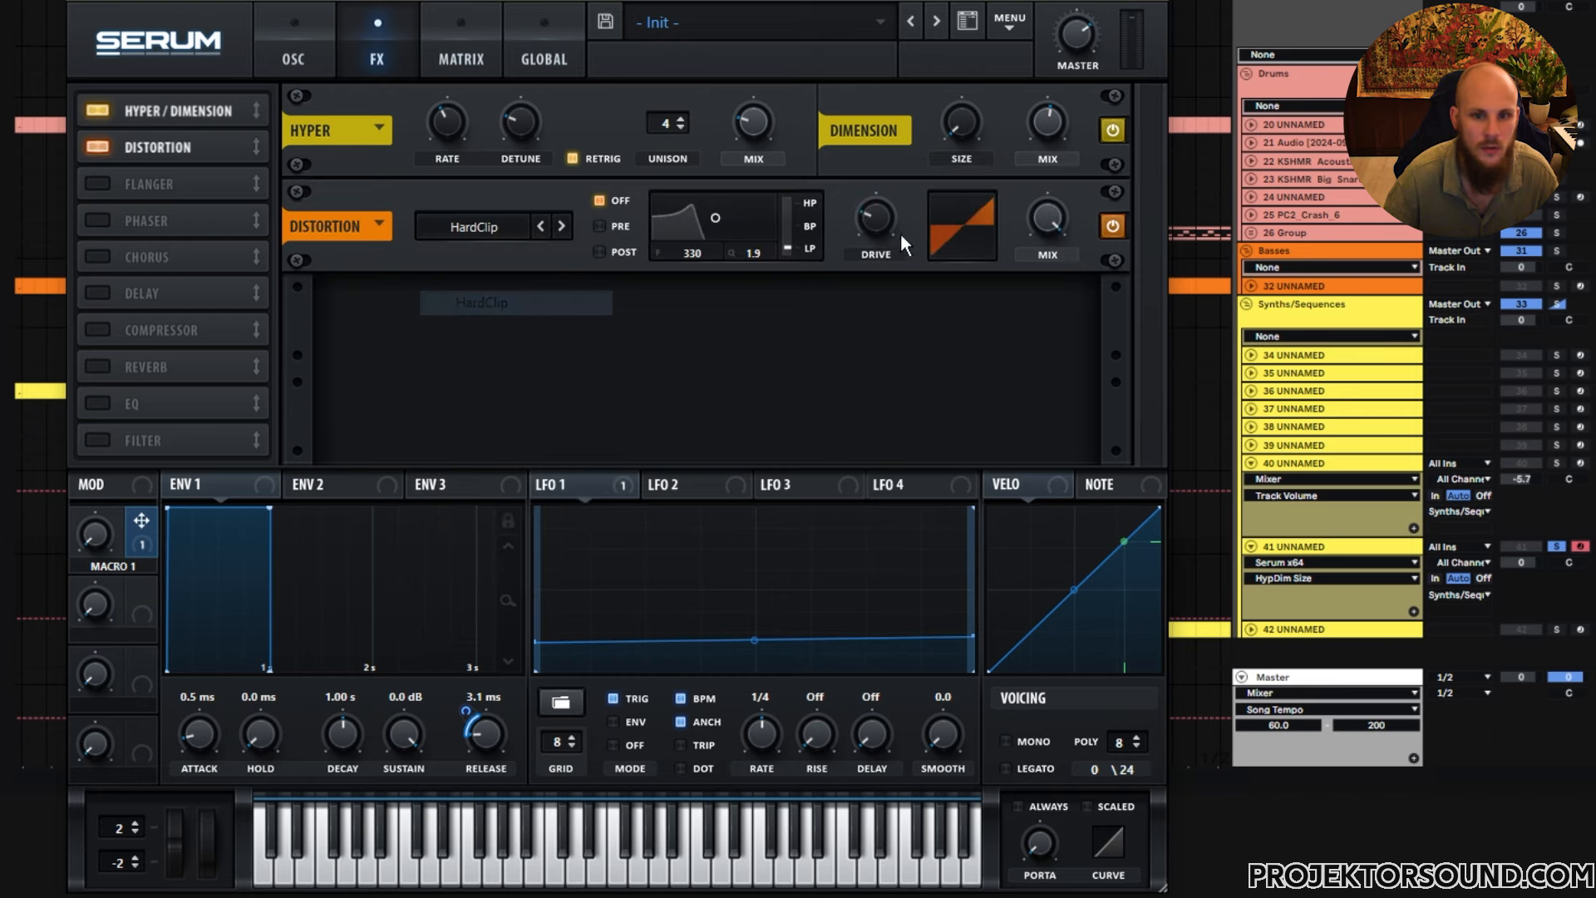
{"action": "left_click", "coordinate": [879, 220]}
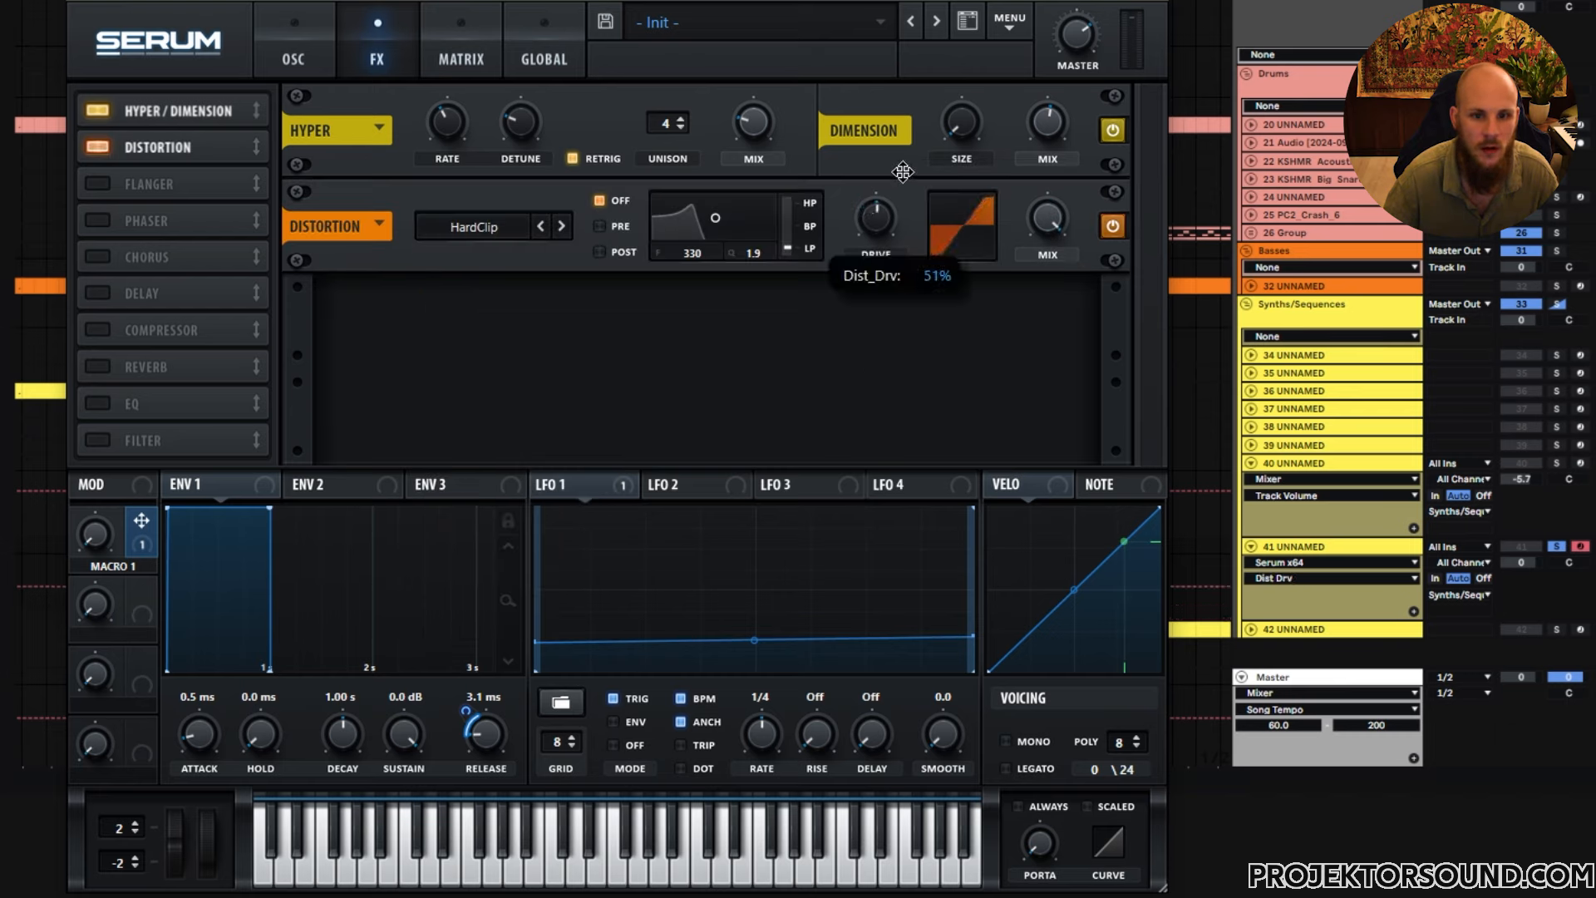
{"action": "left_click", "coordinate": [97, 330]}
{"action": "left_click", "coordinate": [741, 315]}
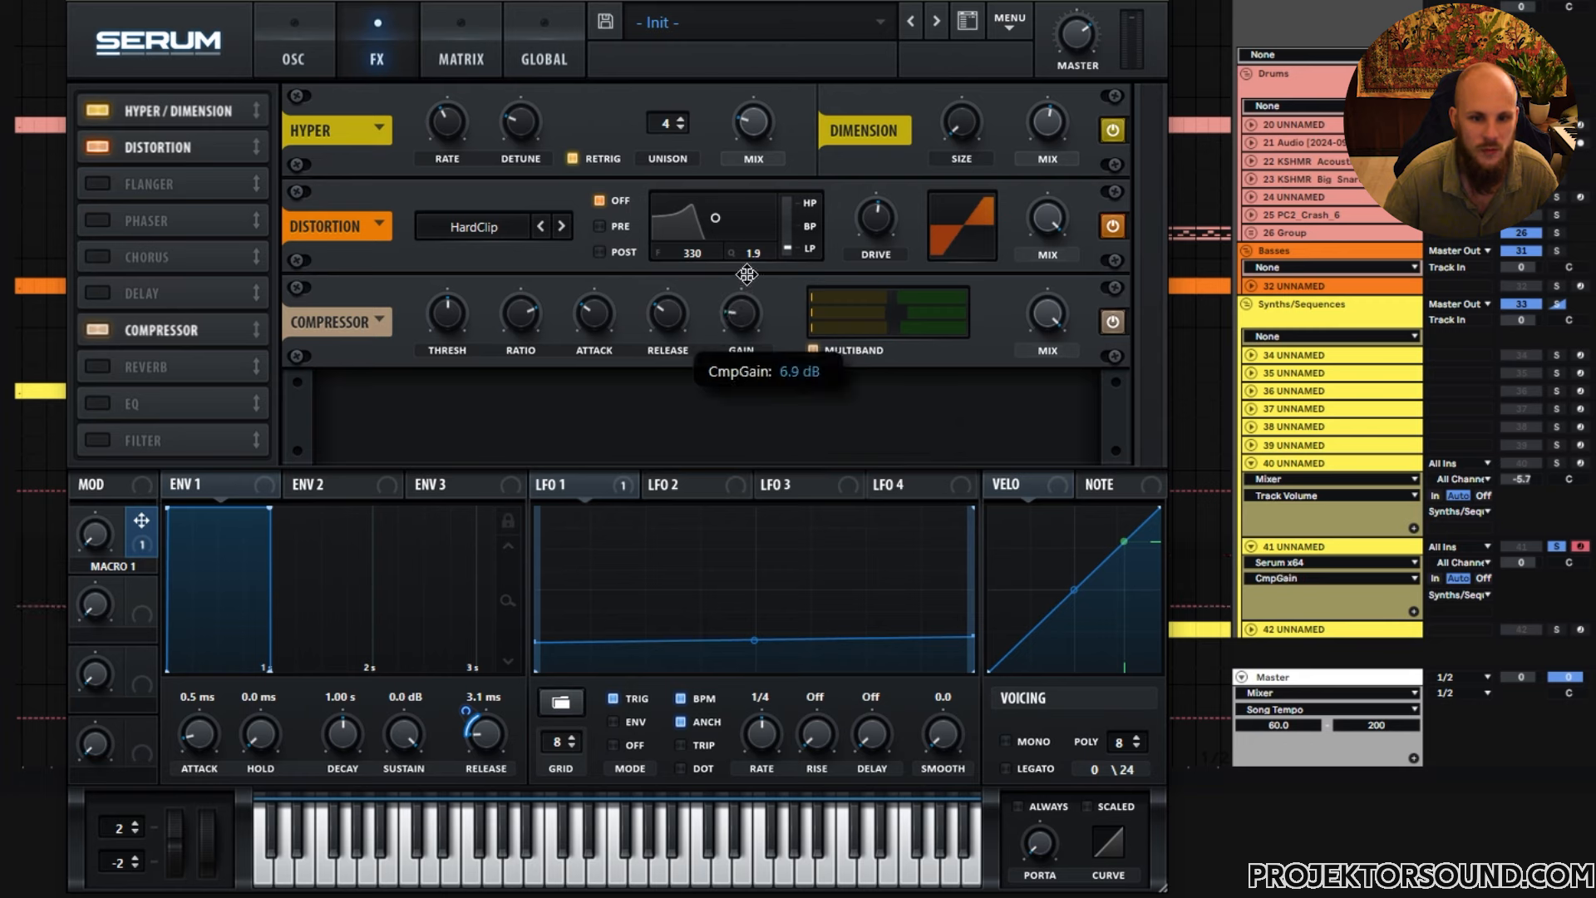
Enable the EQ with a low cut raised in frequency, and reorder the delay after the EQ and enable it
{"action": "left_click", "coordinate": [132, 407]}
{"action": "left_click", "coordinate": [633, 439]}
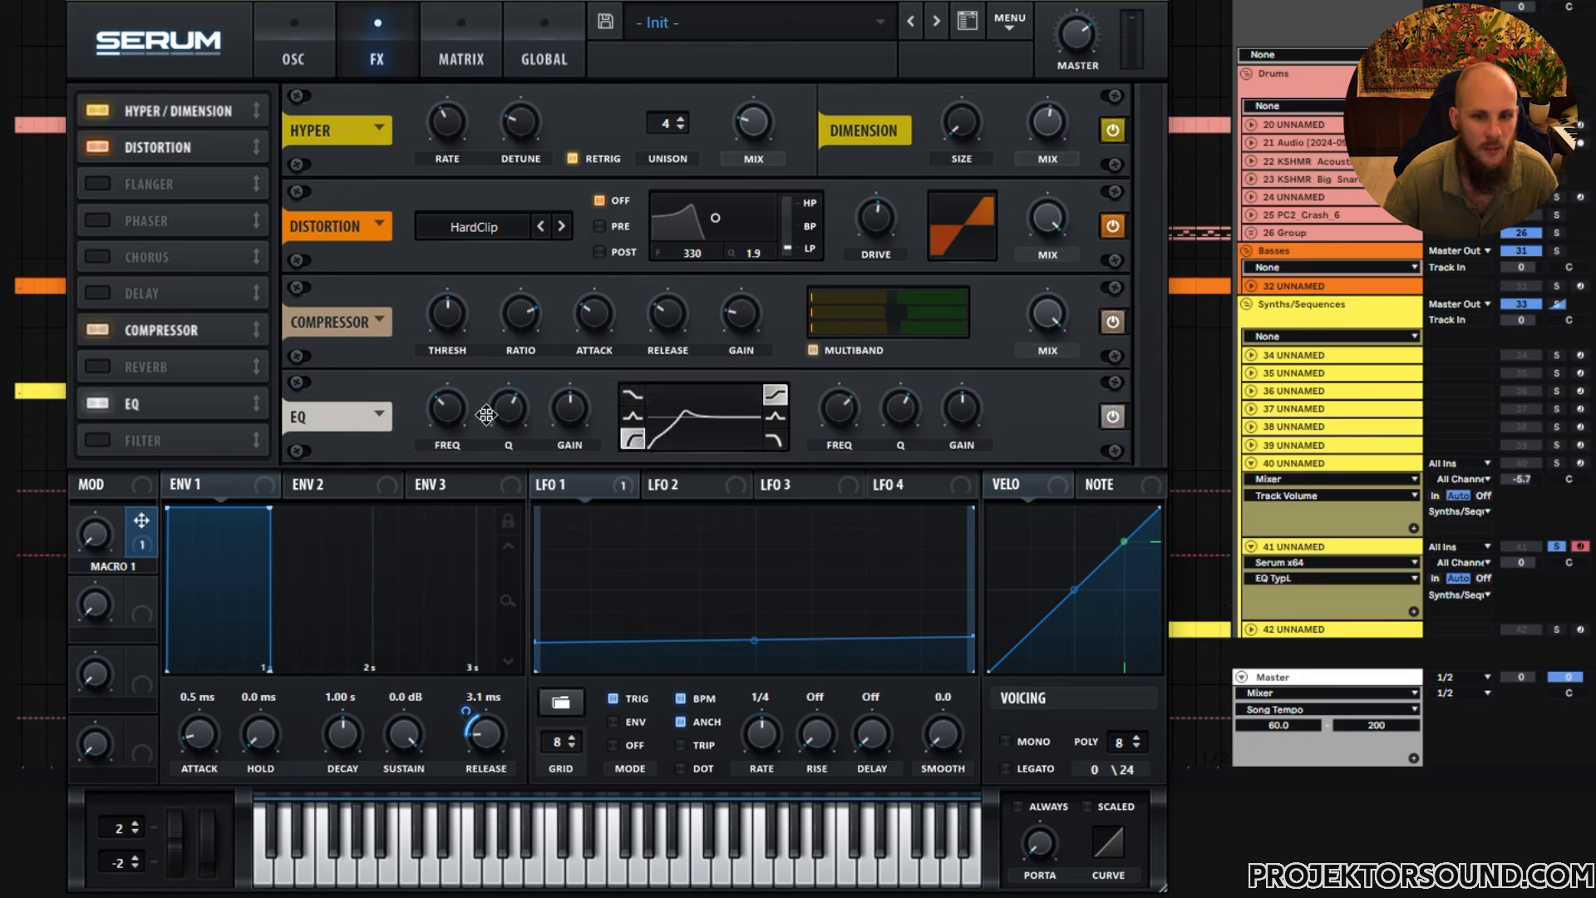
{"action": "left_click", "coordinate": [462, 387]}
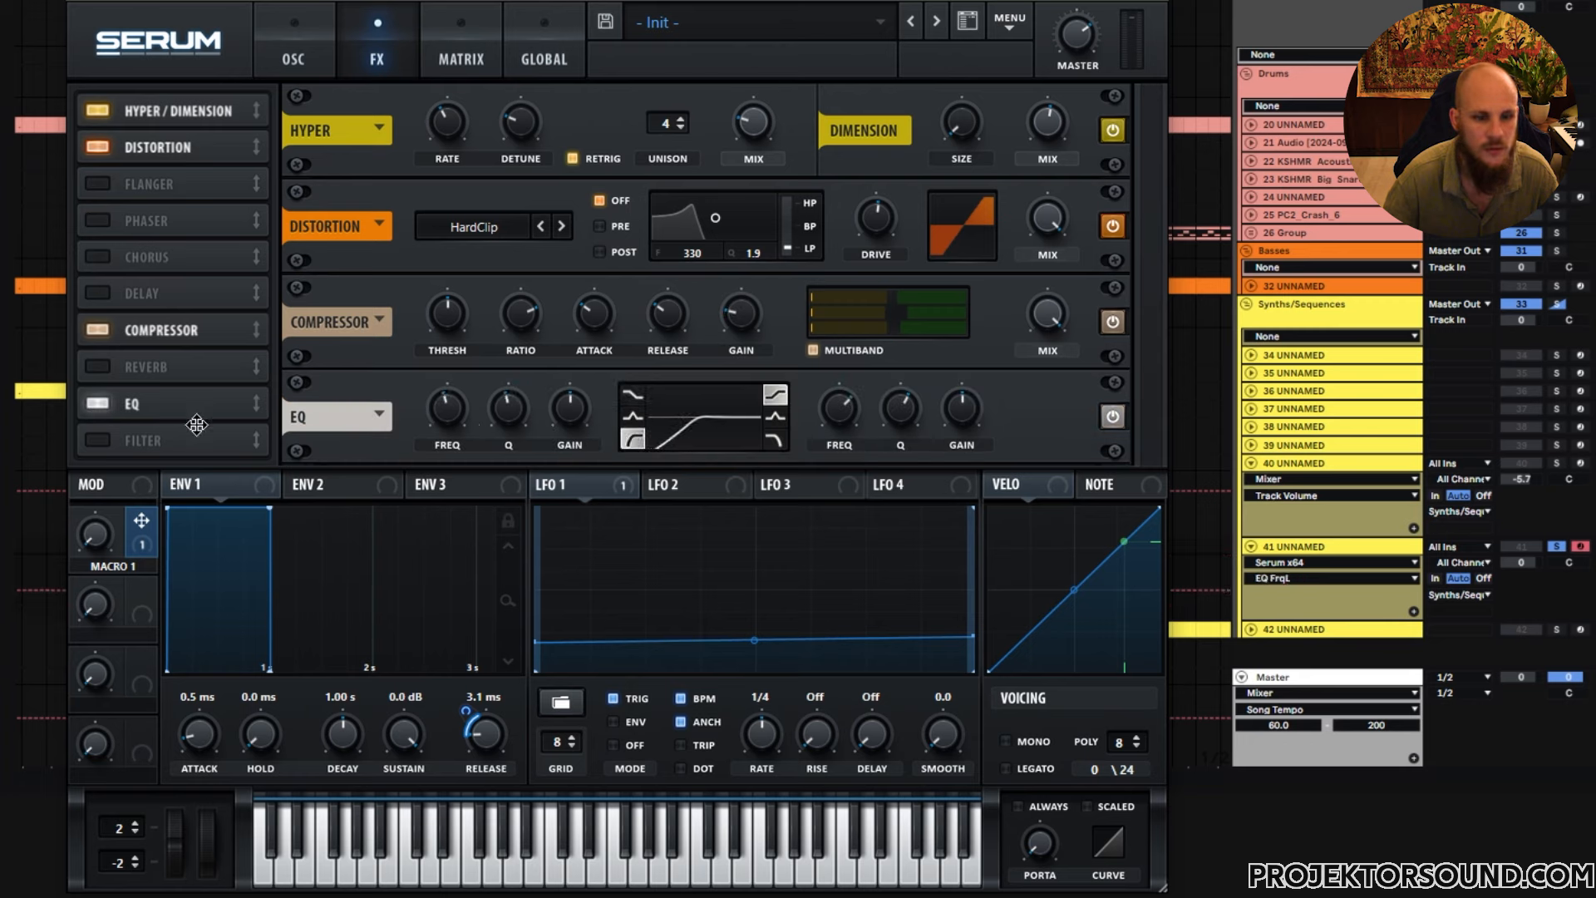
{"action": "left_click_drag", "start_coordinate": [156, 294], "coordinate": [157, 411]}
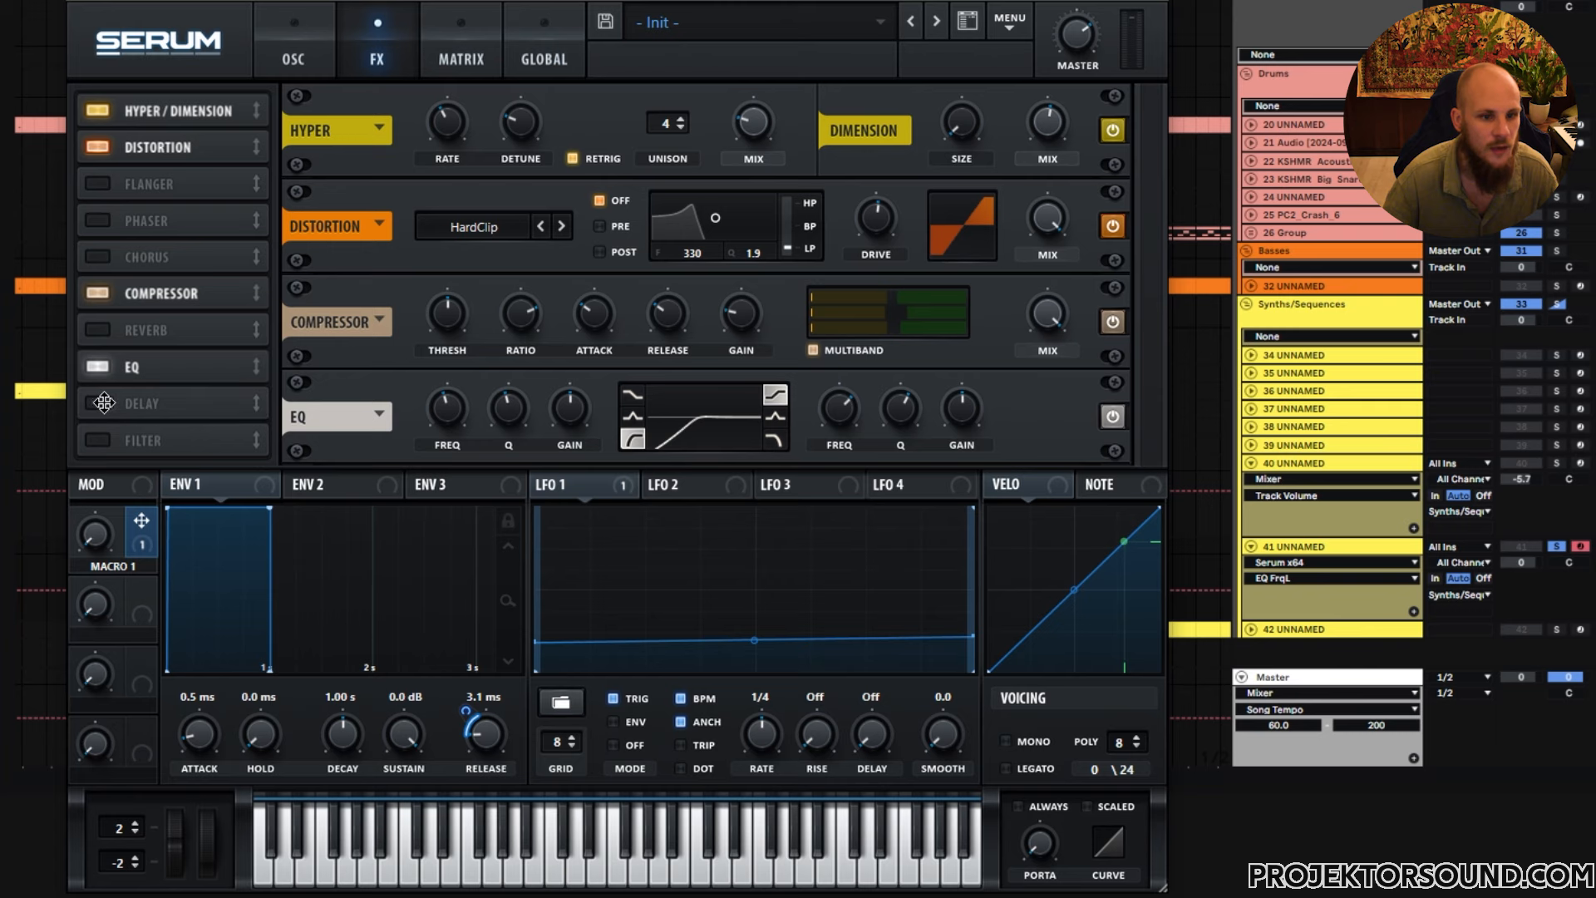
{"action": "left_click", "coordinate": [100, 404]}
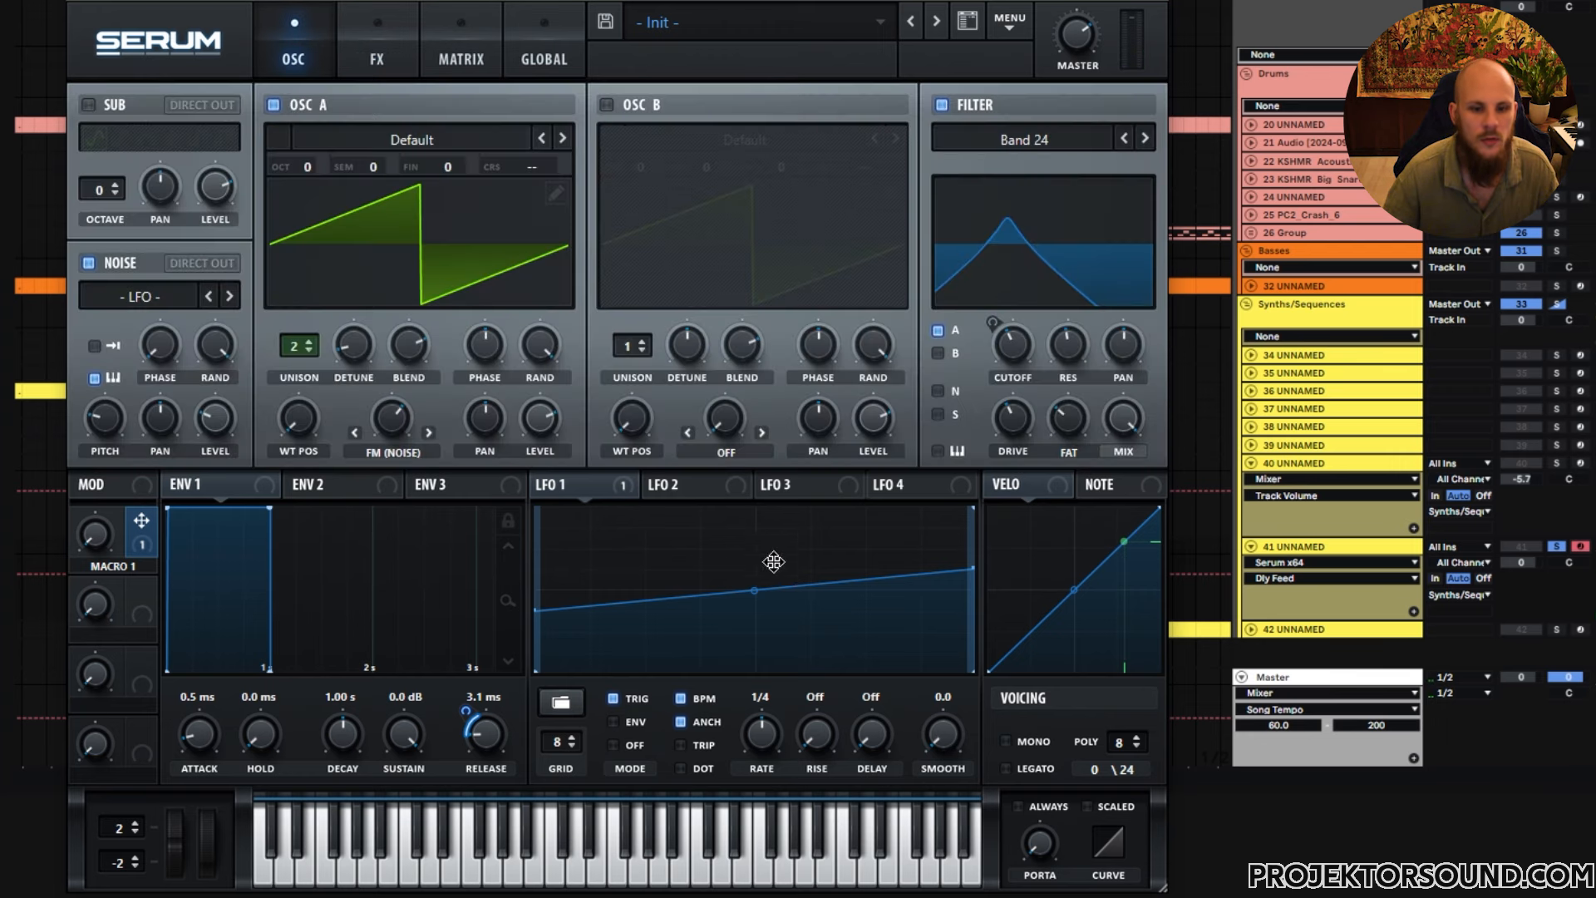
Set OSC A's level to 0% and modulate it with note velocity
{"action": "left_click", "coordinate": [544, 416]}
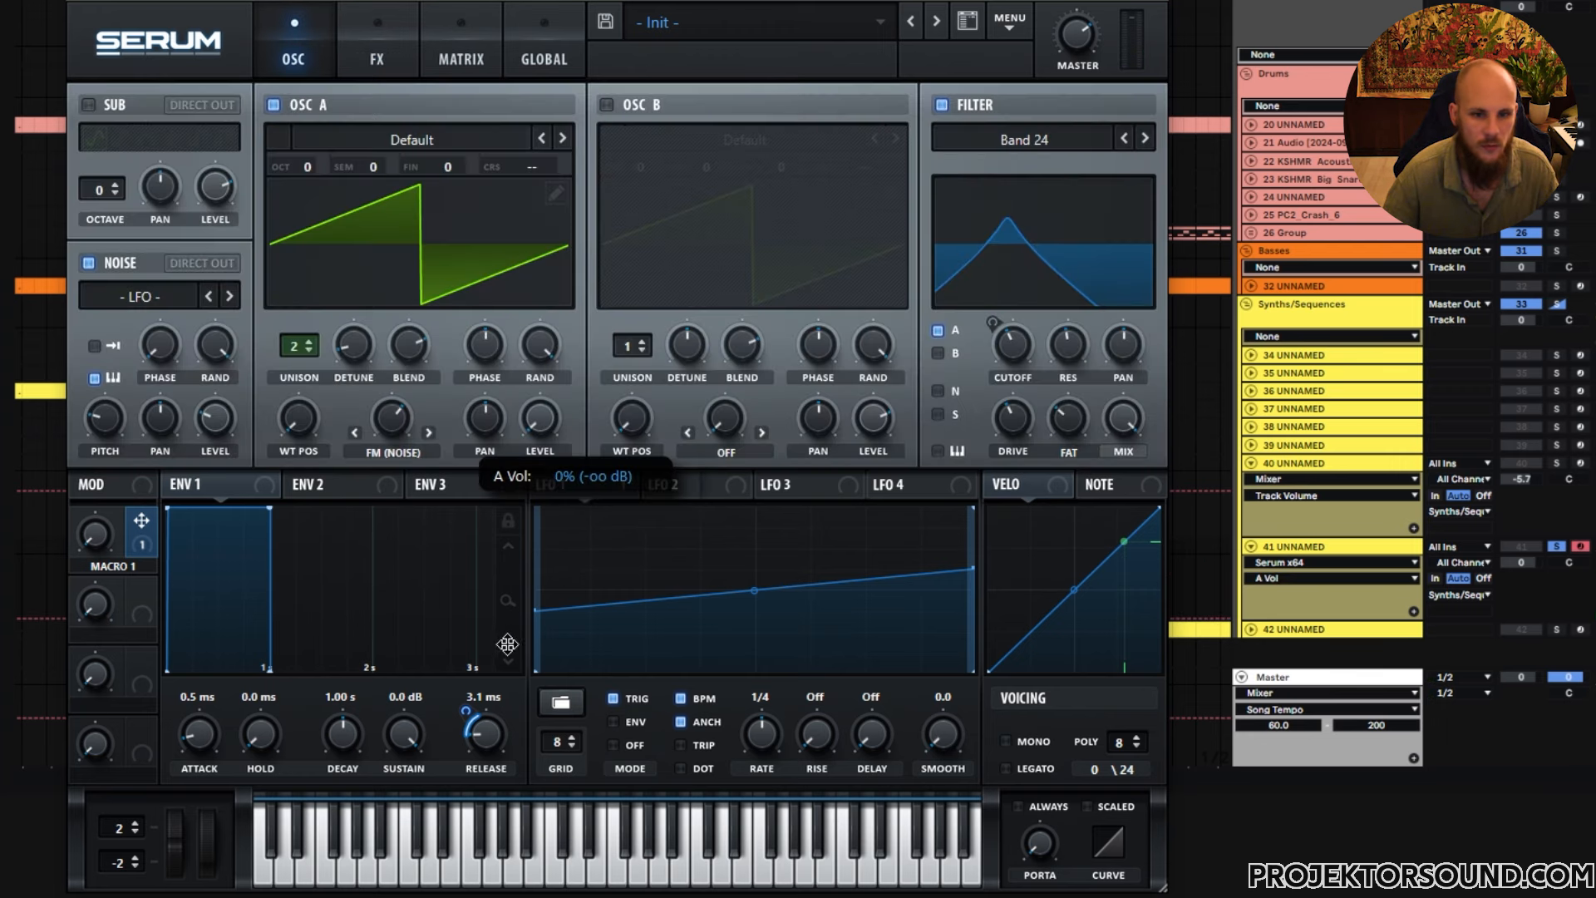
{"action": "left_click_drag", "start_coordinate": [1019, 482], "coordinate": [550, 414]}
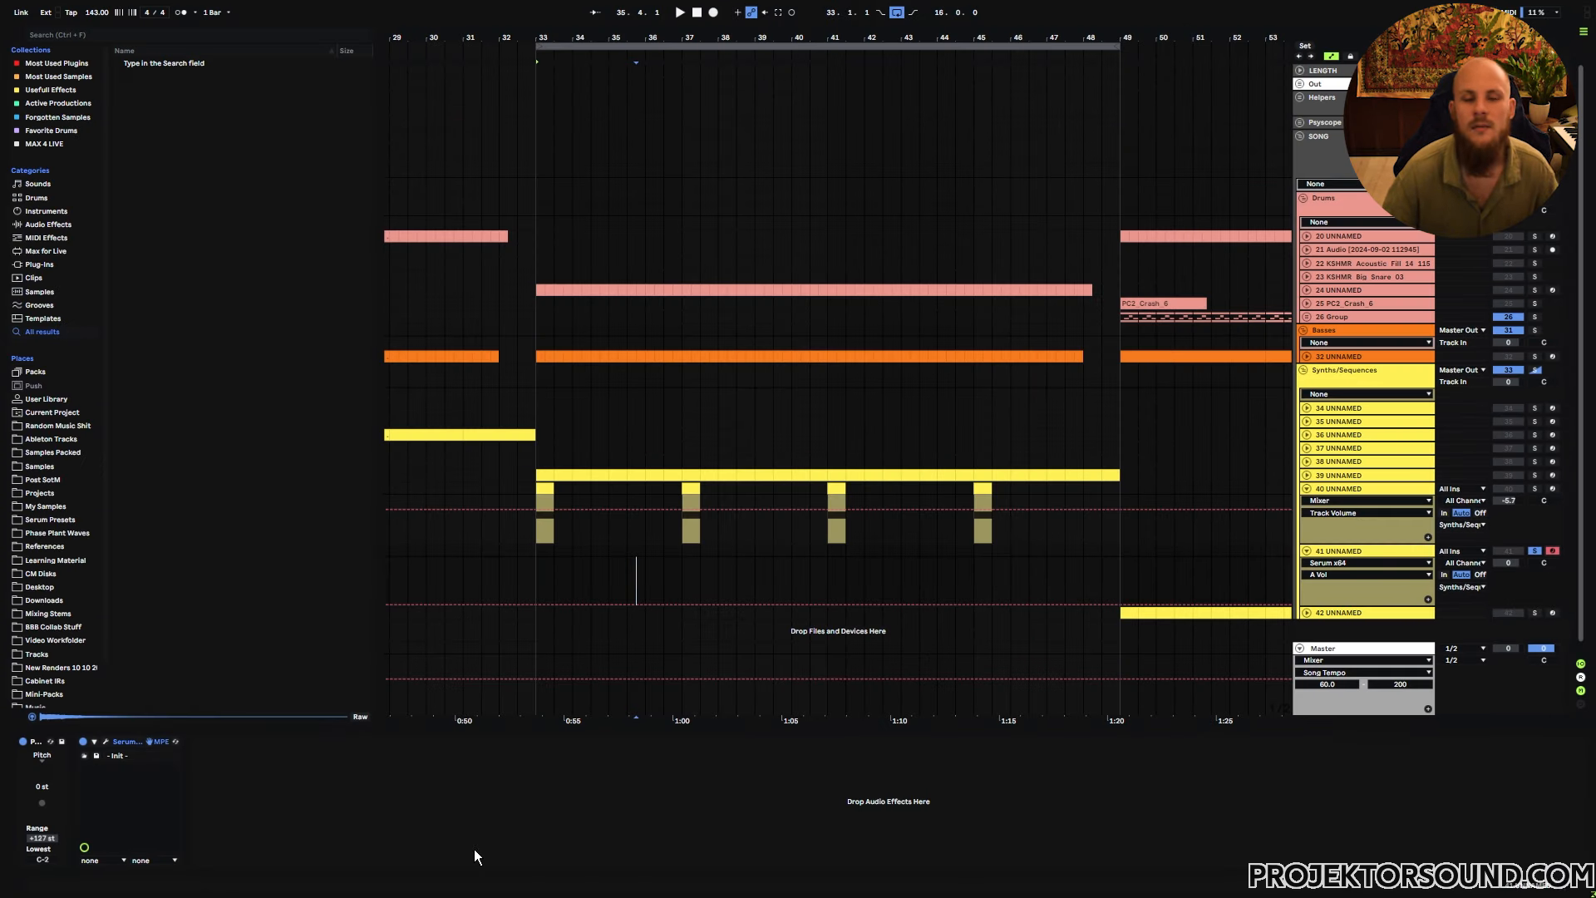
Insert an Arpeggiator and the Velocity preset Random All ahead of Serum in the track's device chain
{"action": "left_click", "coordinate": [424, 823]}
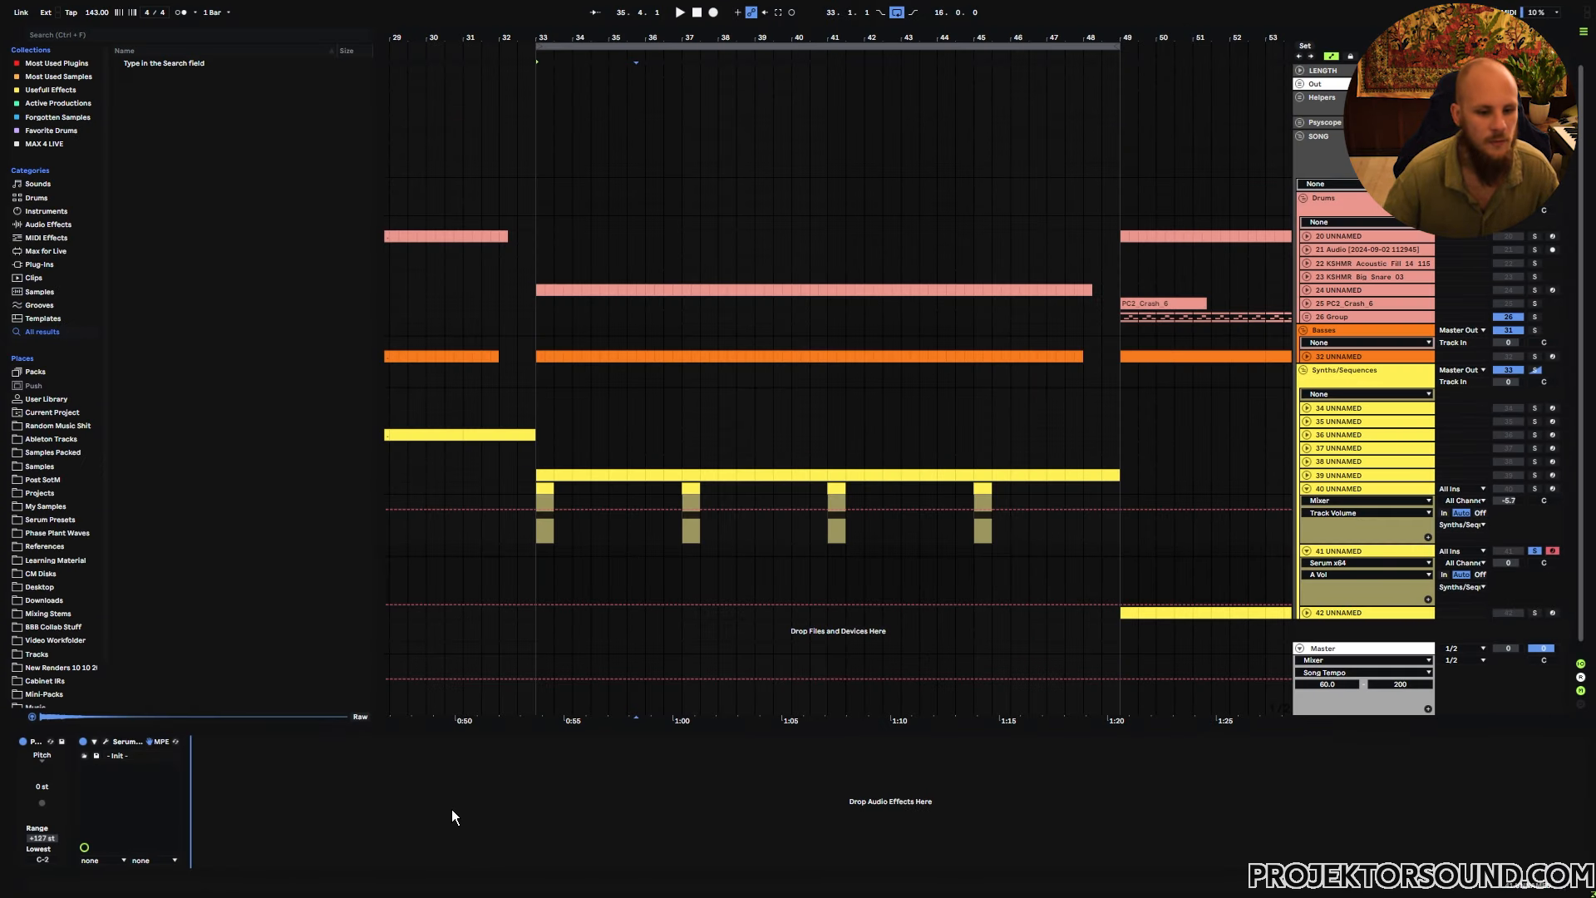
{"action": "right_click", "coordinate": [452, 810]}
{"action": "mouse_move", "coordinate": [552, 683]}
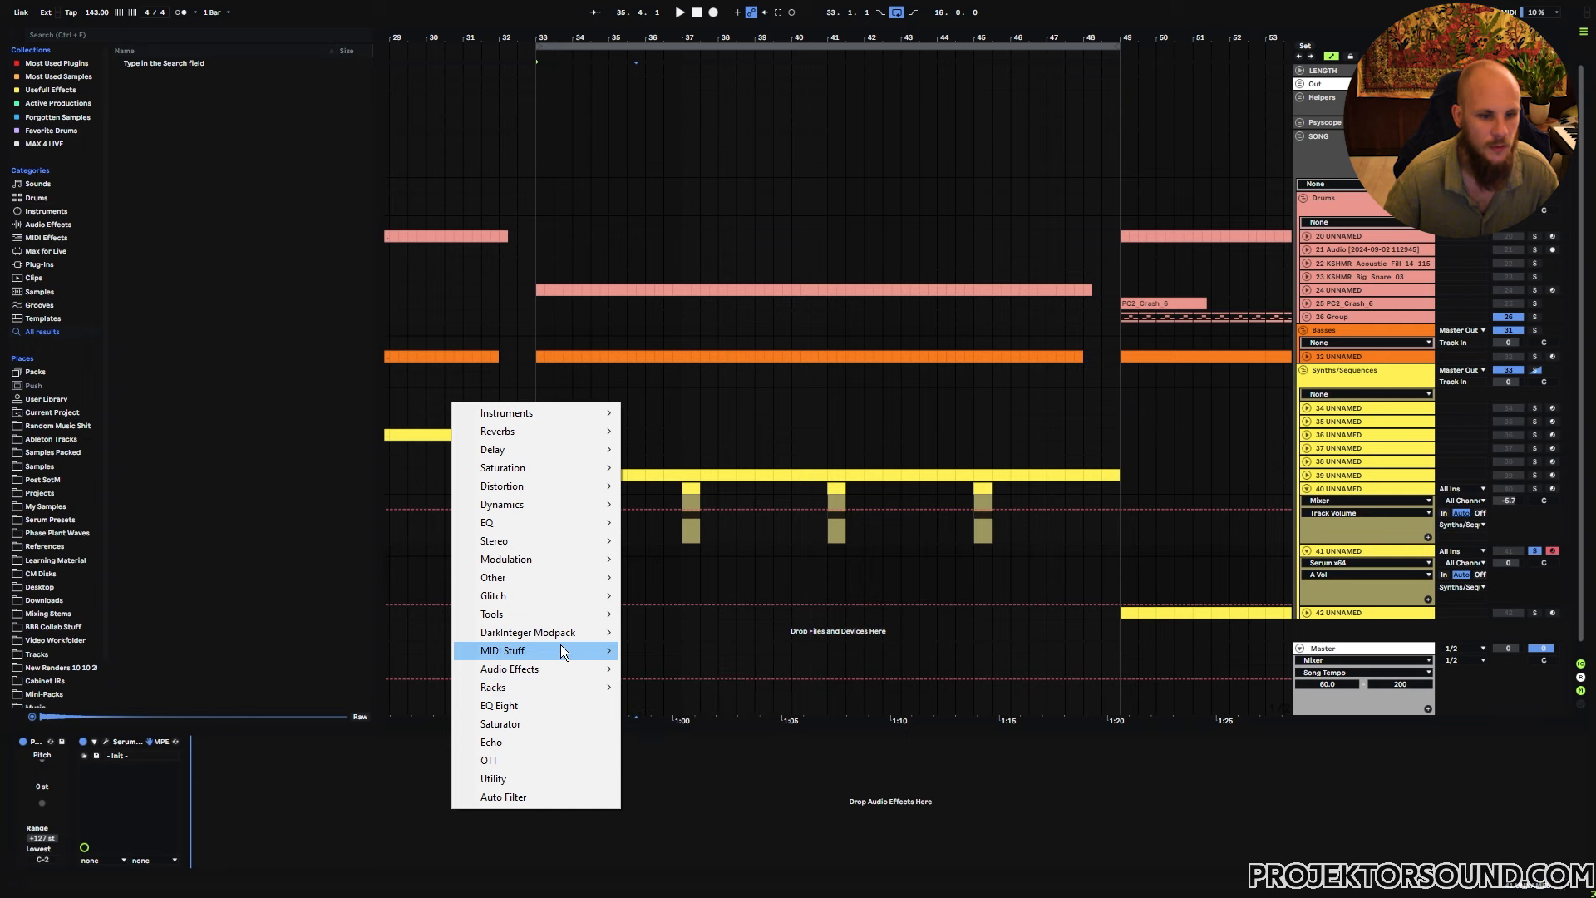
{"action": "mouse_move", "coordinate": [561, 650]}
{"action": "left_click", "coordinate": [640, 413]}
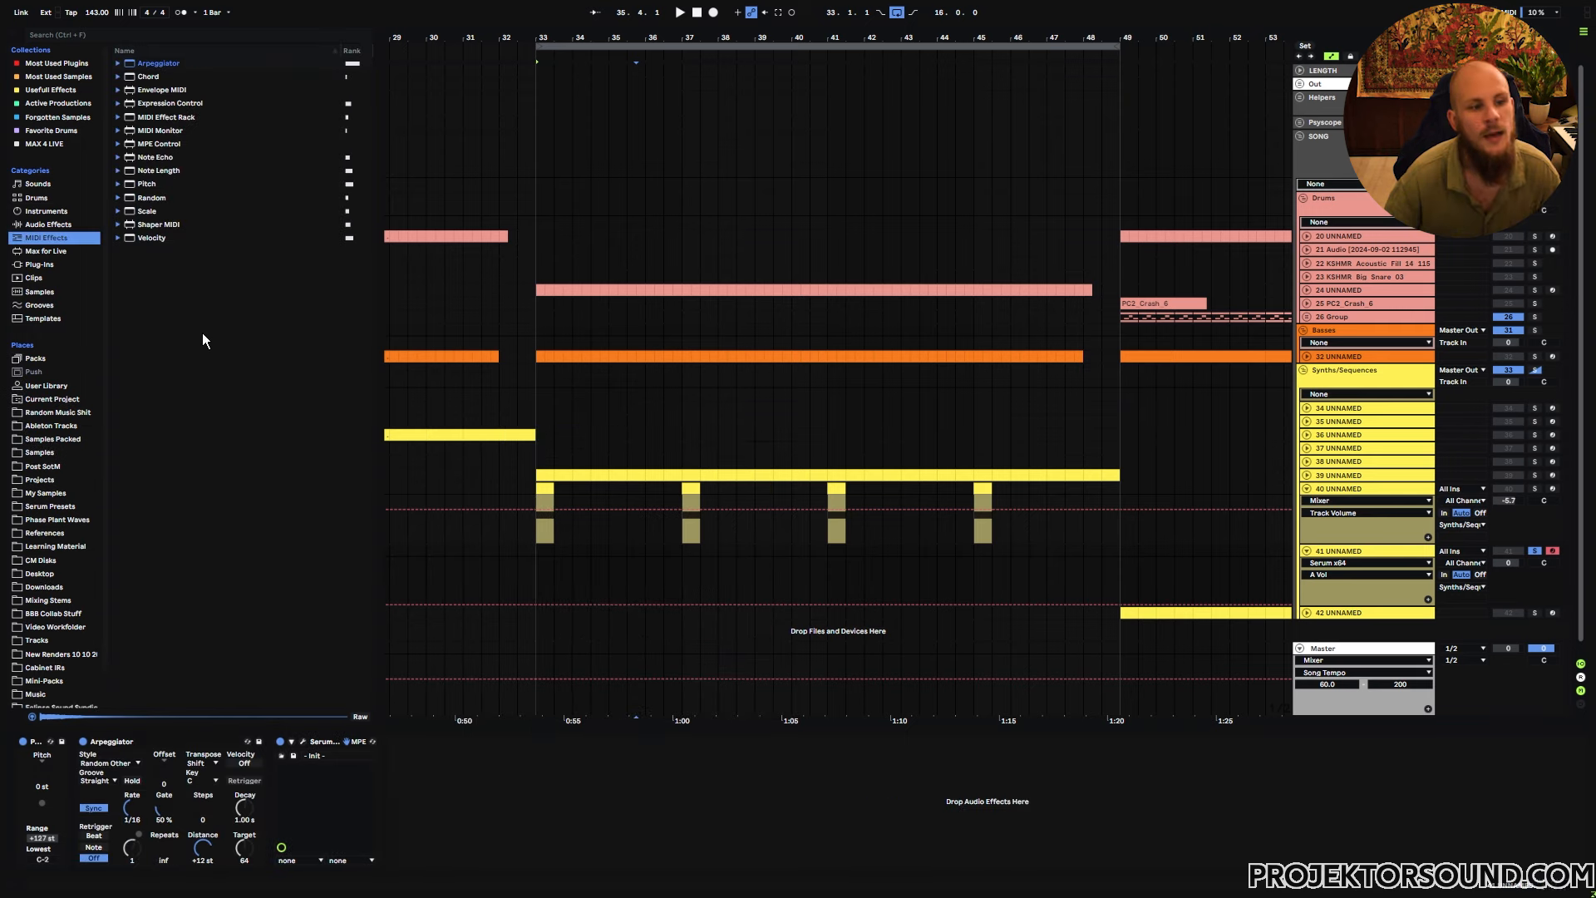
{"action": "left_click", "coordinate": [118, 238]}
{"action": "left_click_drag", "start_coordinate": [164, 438], "coordinate": [368, 798]}
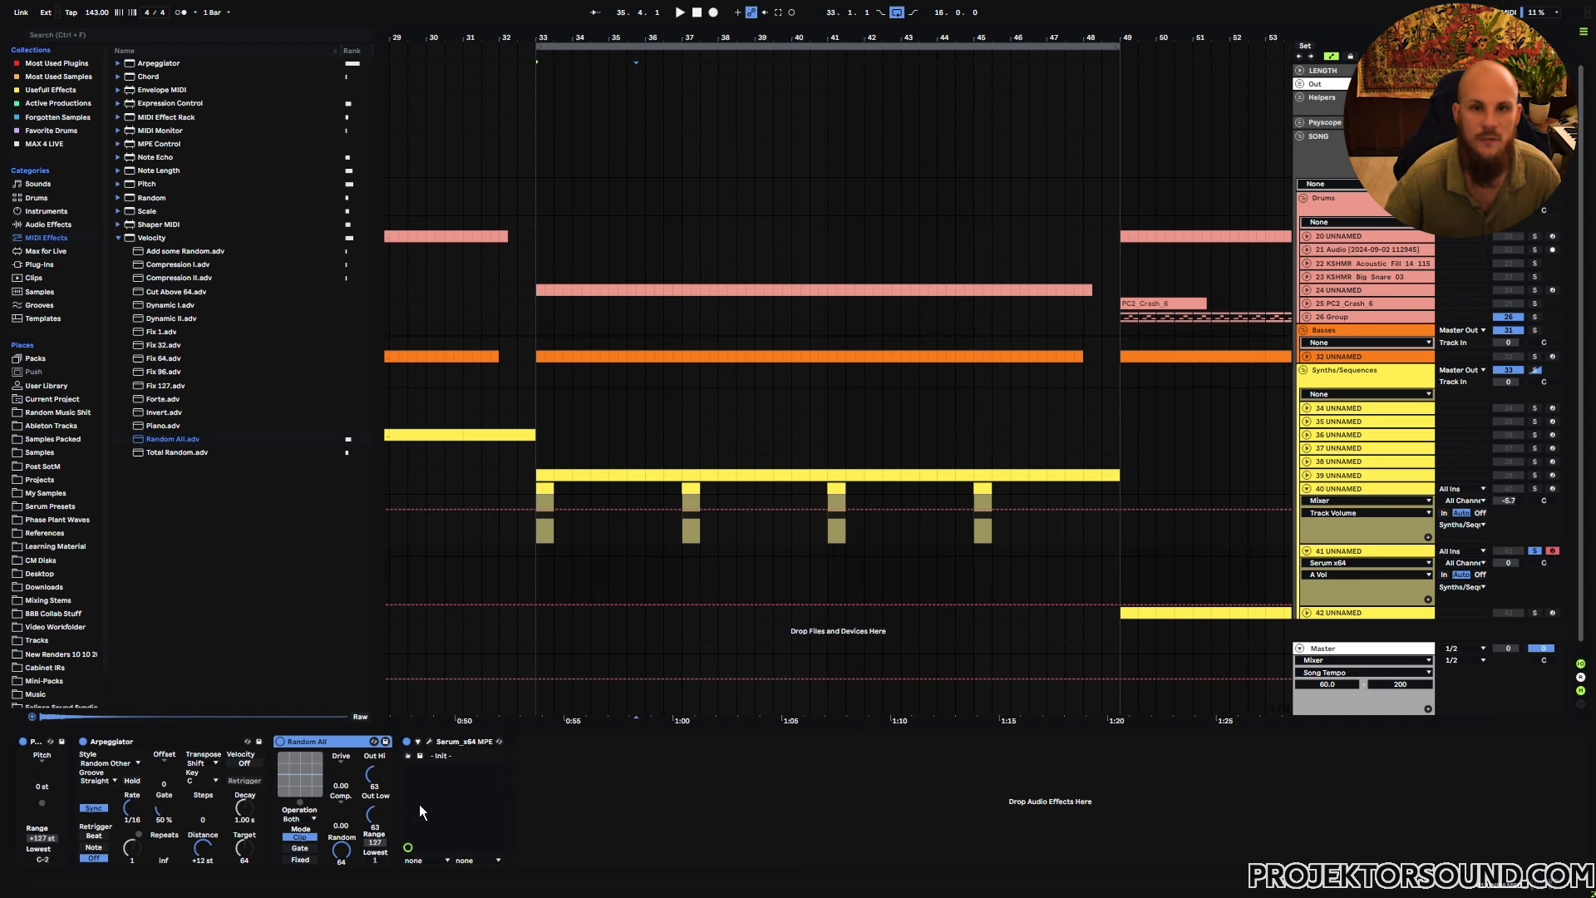
Expose Serum's Macro 1 as a configured parameter on the Serum device in Live
{"action": "left_click", "coordinate": [429, 741]}
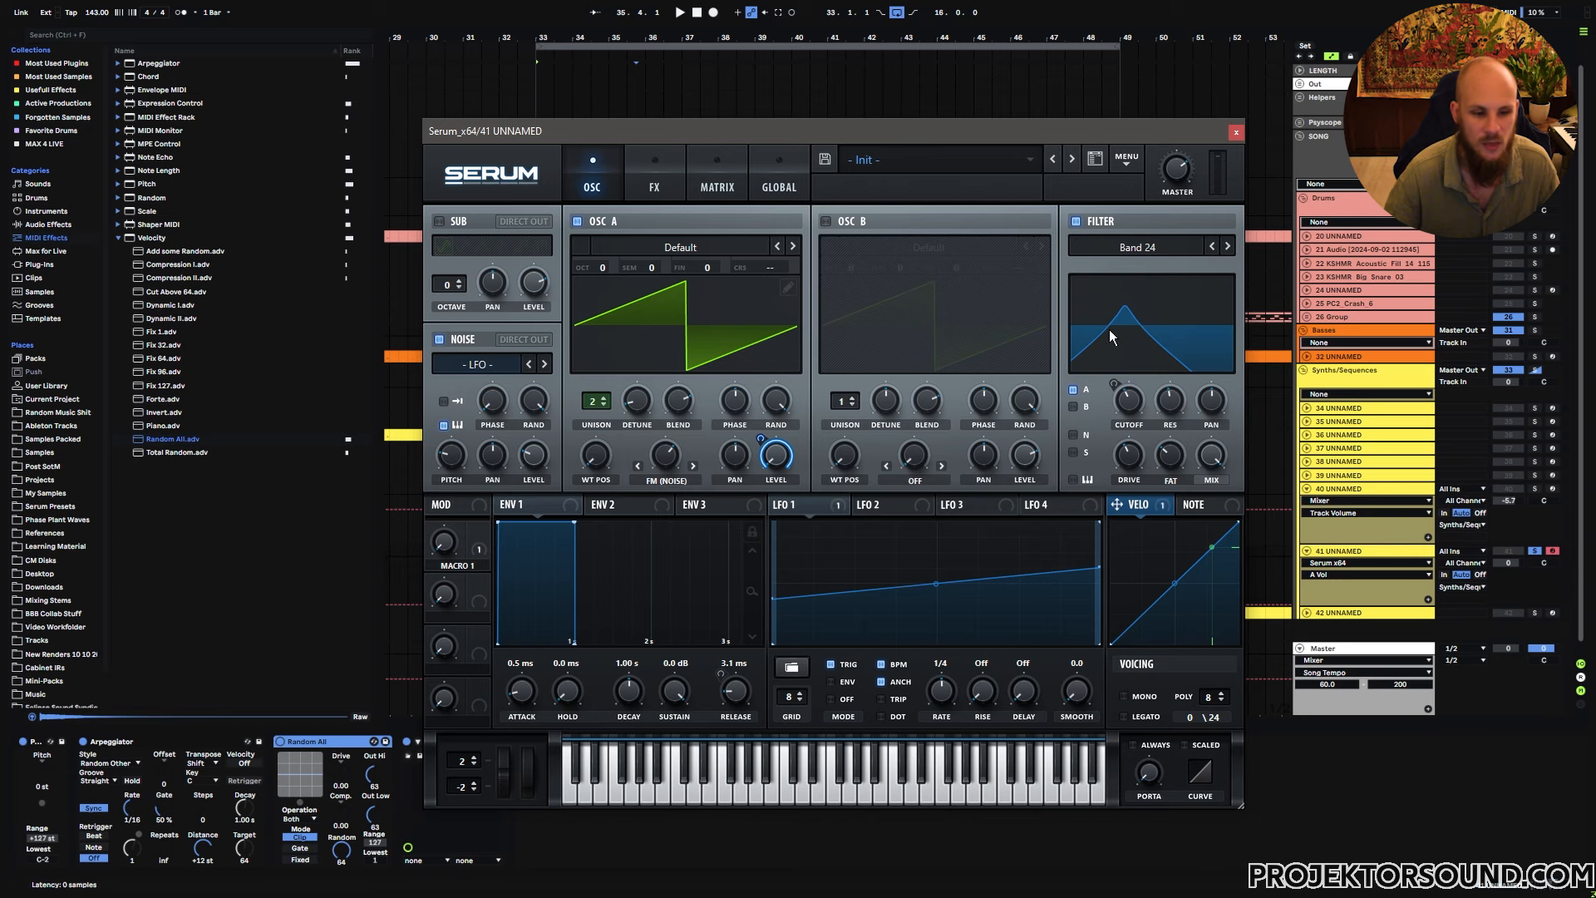
{"action": "key", "text": "ctrl+alt+p"}
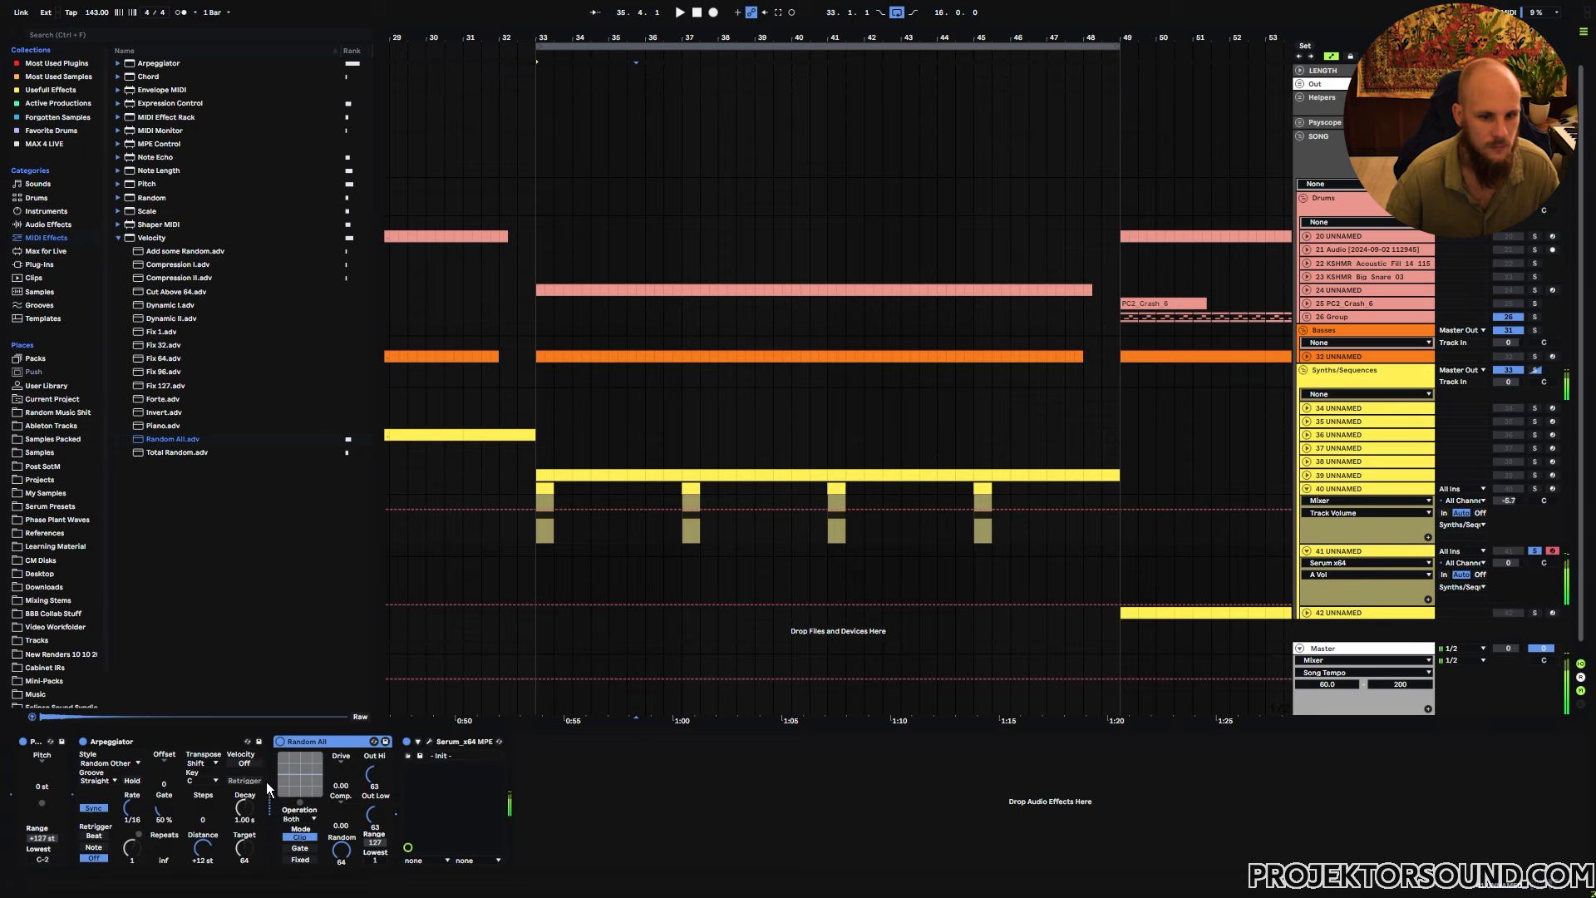
{"action": "left_click", "coordinate": [418, 742]}
{"action": "left_click", "coordinate": [529, 748]}
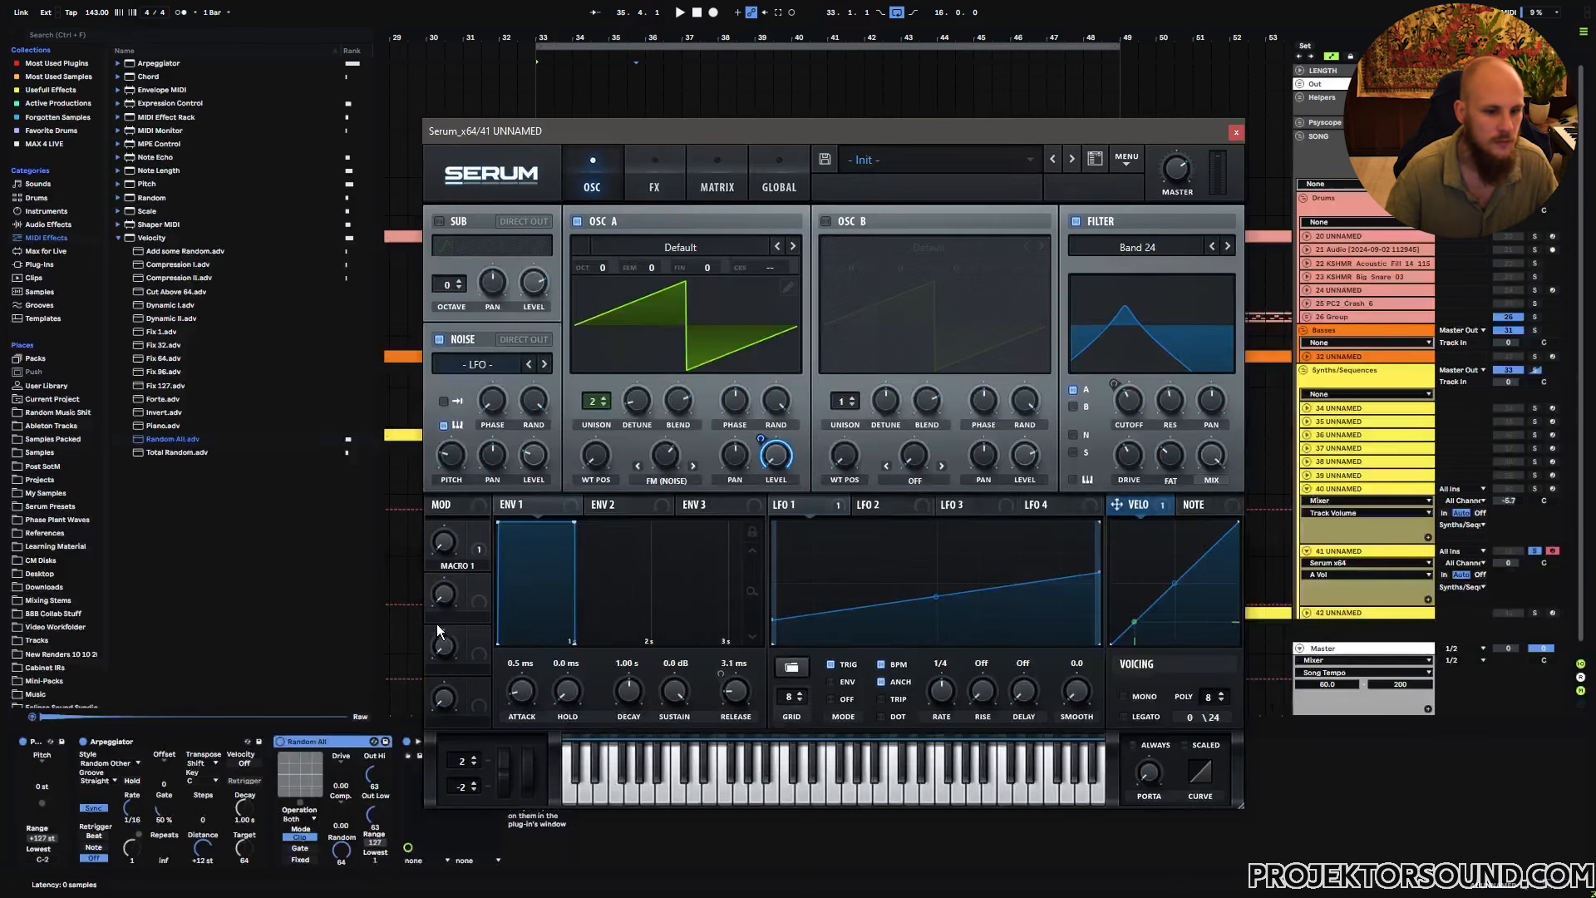
{"action": "left_click", "coordinate": [445, 542]}
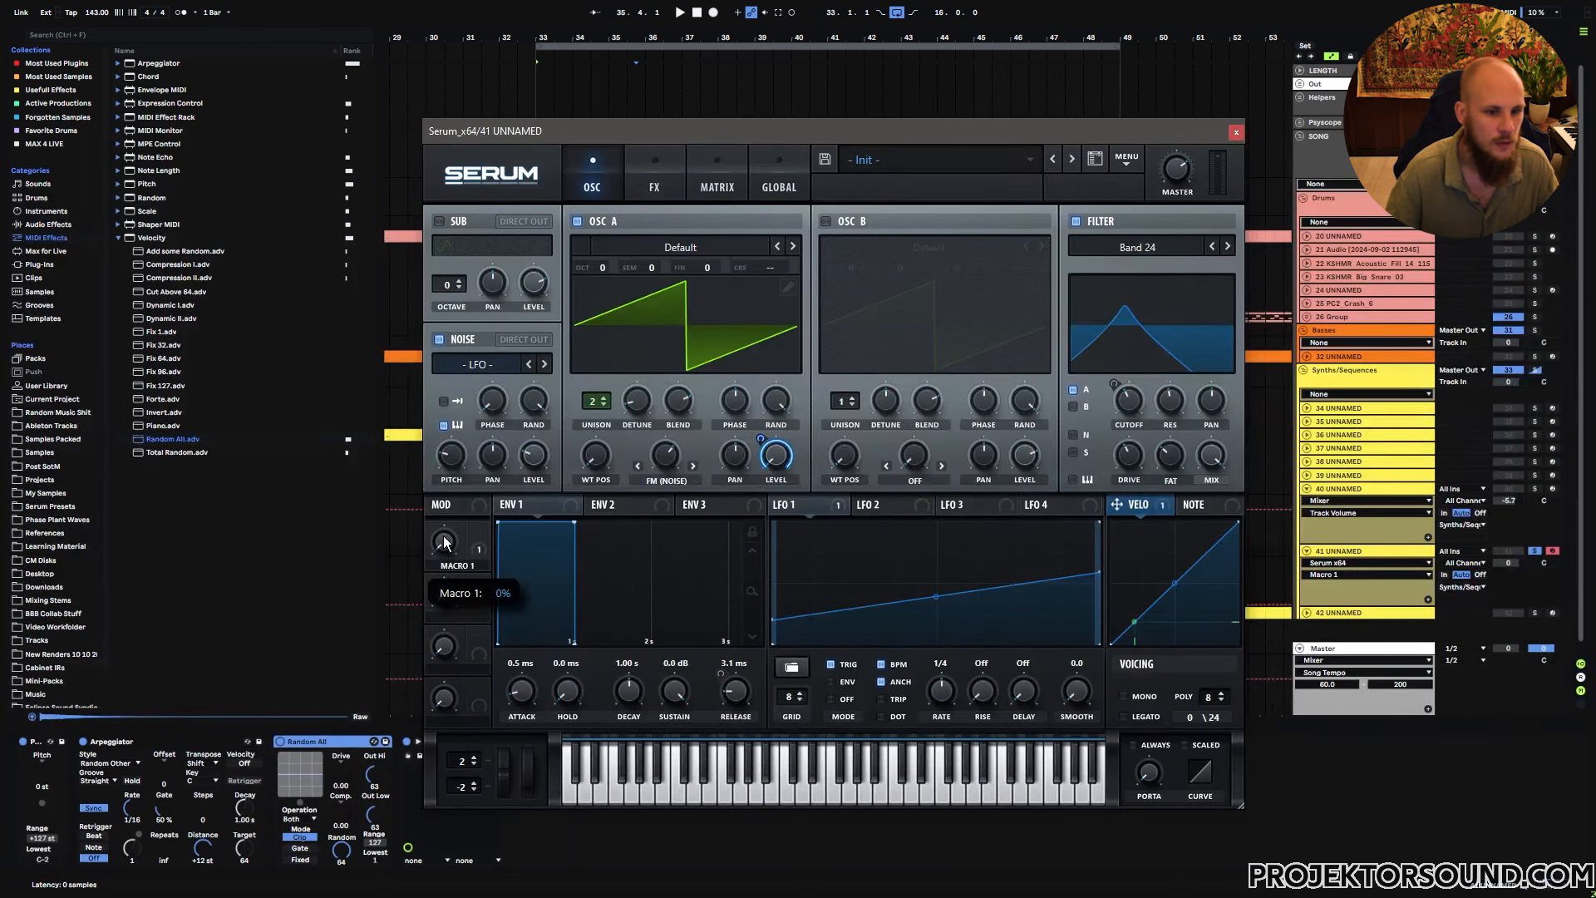
{"action": "left_click", "coordinate": [1235, 133]}
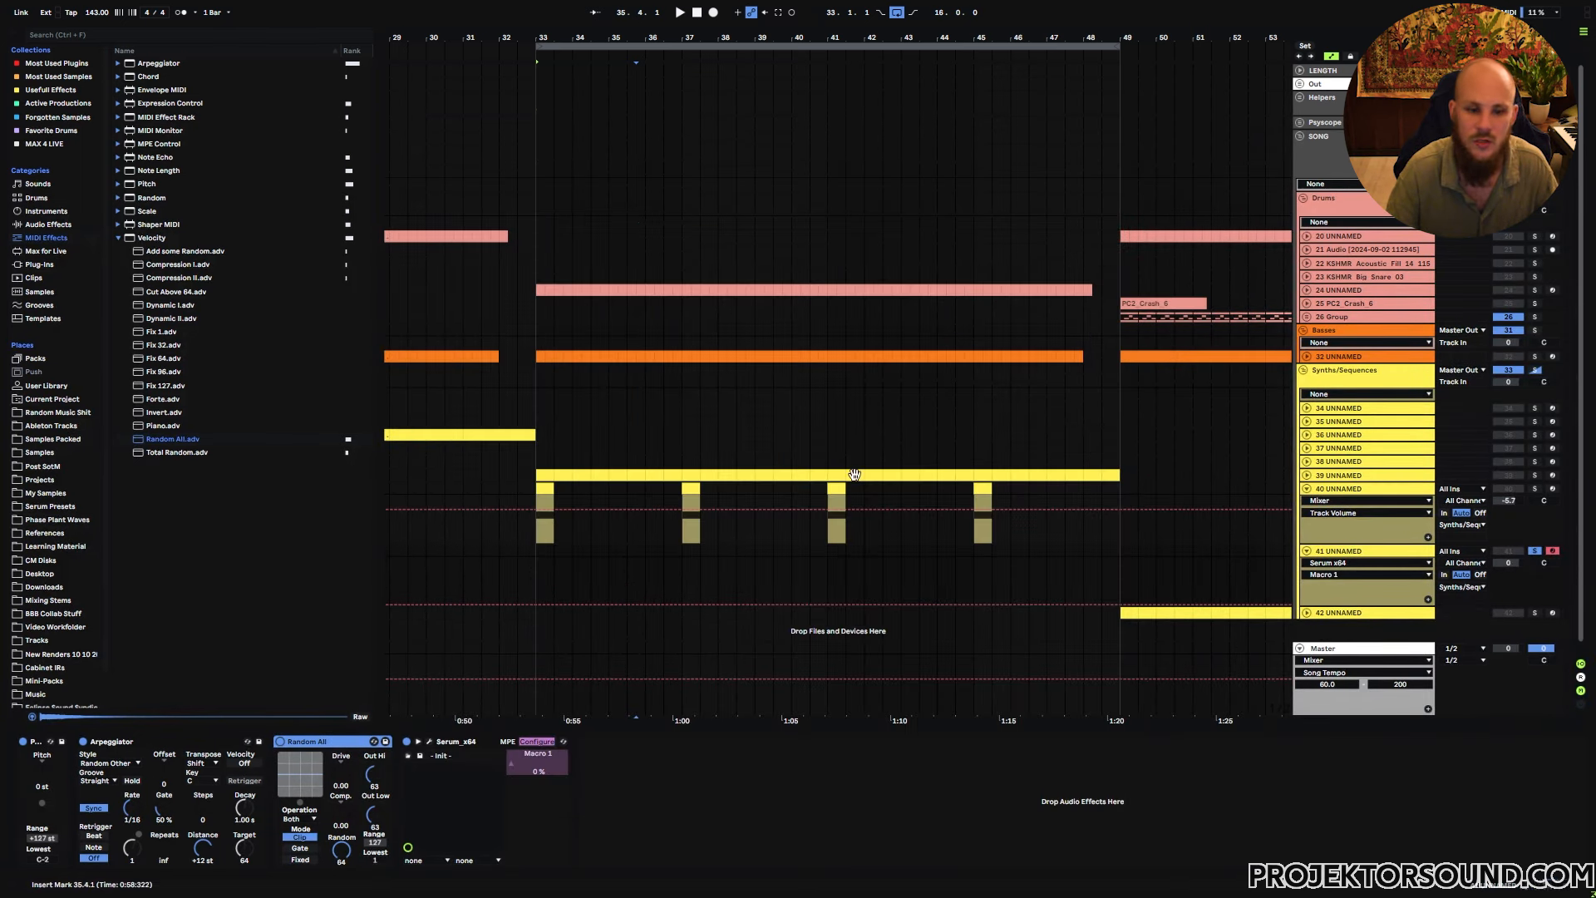
{"action": "left_click", "coordinate": [536, 742]}
MIDI-map Serum's exposed Macro 1 parameter to CC 84 on channel 1
{"action": "right_click", "coordinate": [521, 760]}
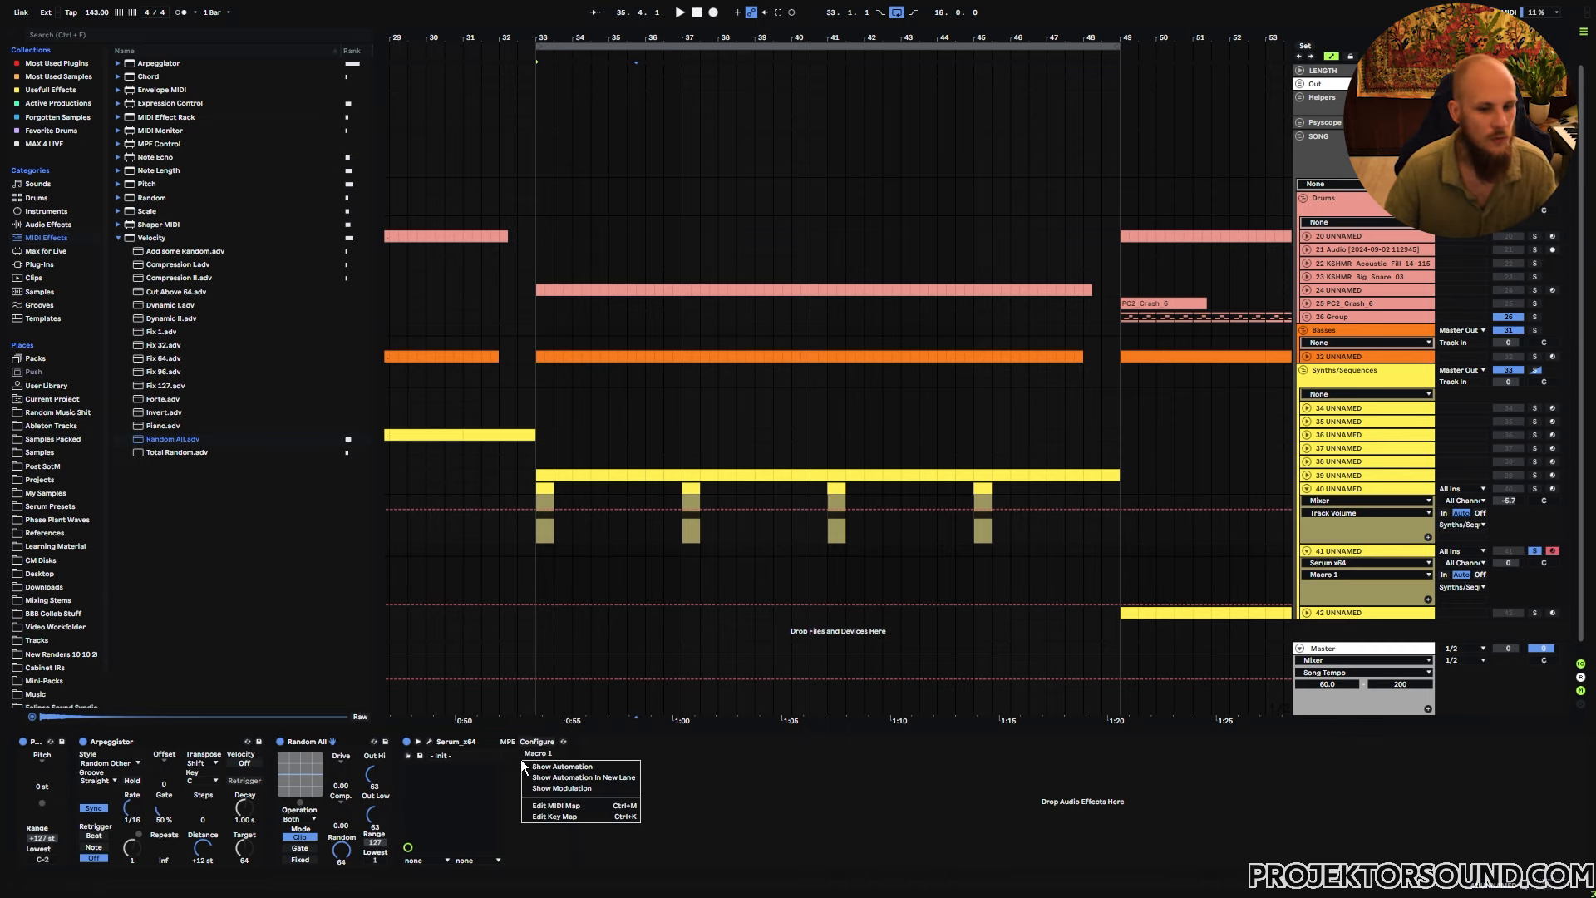
{"action": "left_click", "coordinate": [555, 806]}
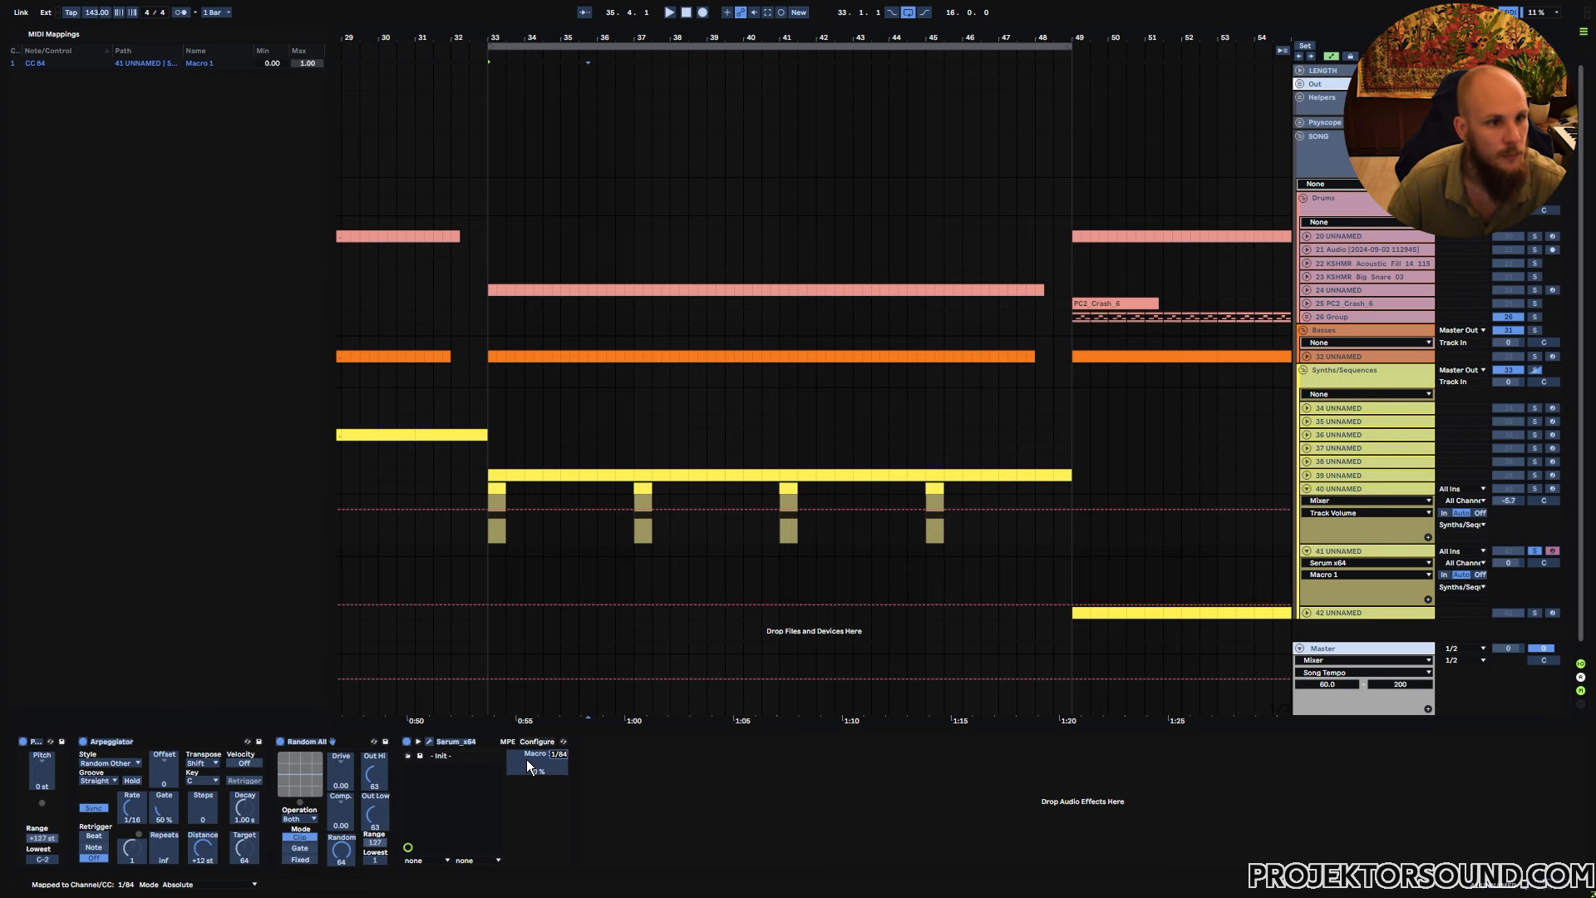
{"action": "key", "text": "ctrl+m"}
Create a 16-bar MIDI clip on track 41 from bar 33 holding one full-length note transposed down to D#0
{"action": "key", "text": "ctrl+shift+m"}
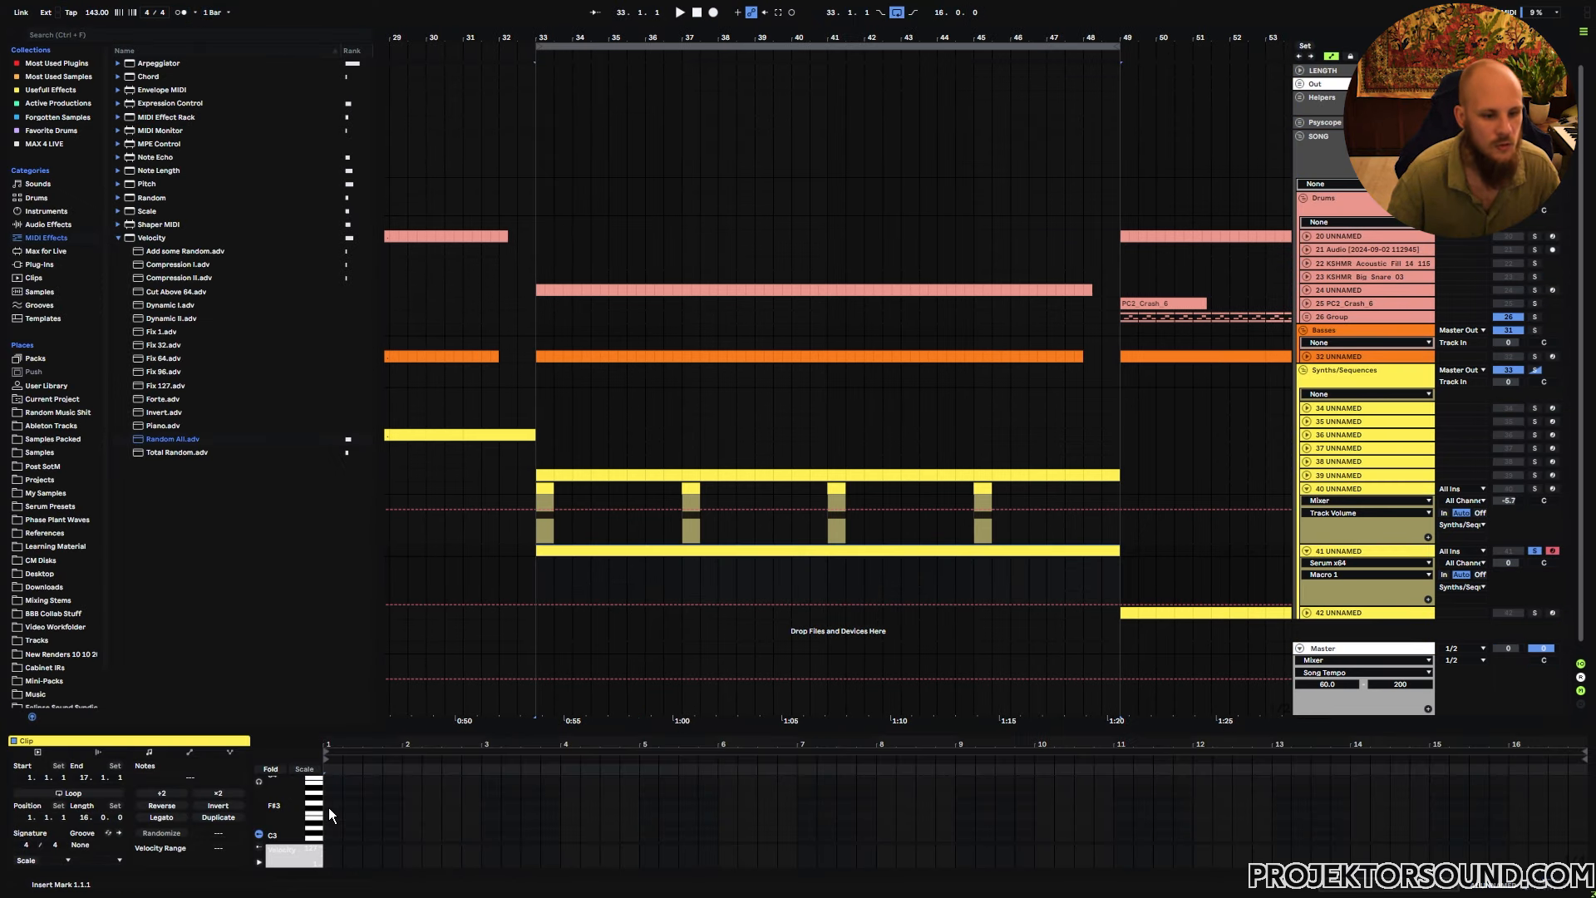
{"action": "double_click", "coordinate": [328, 821]}
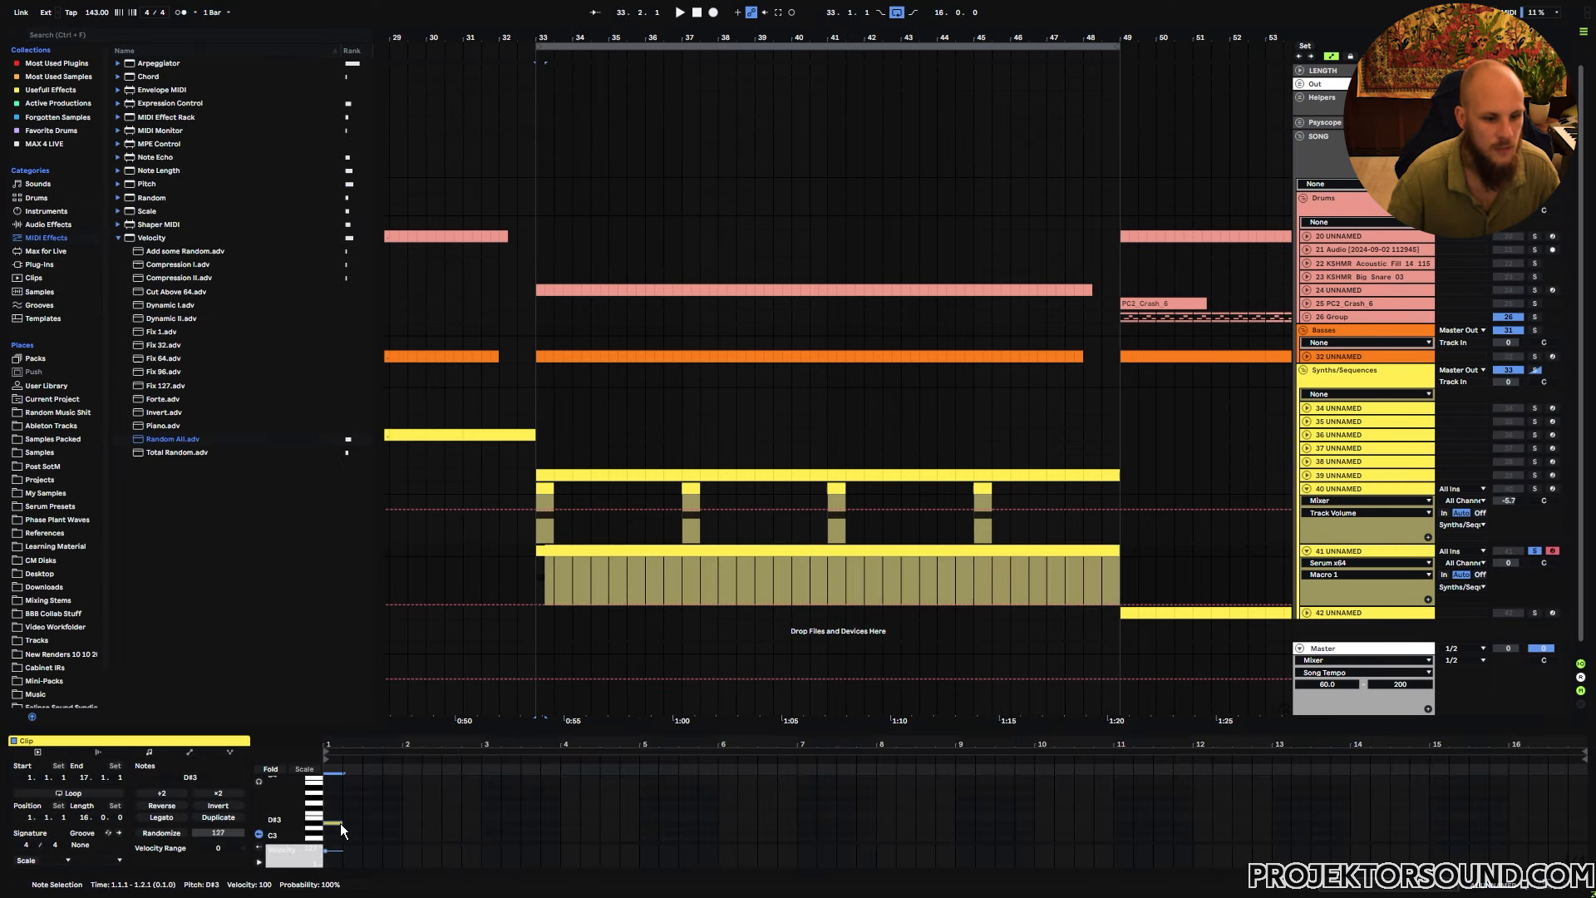
{"action": "left_click_drag", "start_coordinate": [374, 824], "coordinate": [1584, 852]}
{"action": "key", "text": "shift+Down"}
{"action": "key", "text": "shift+Down"}
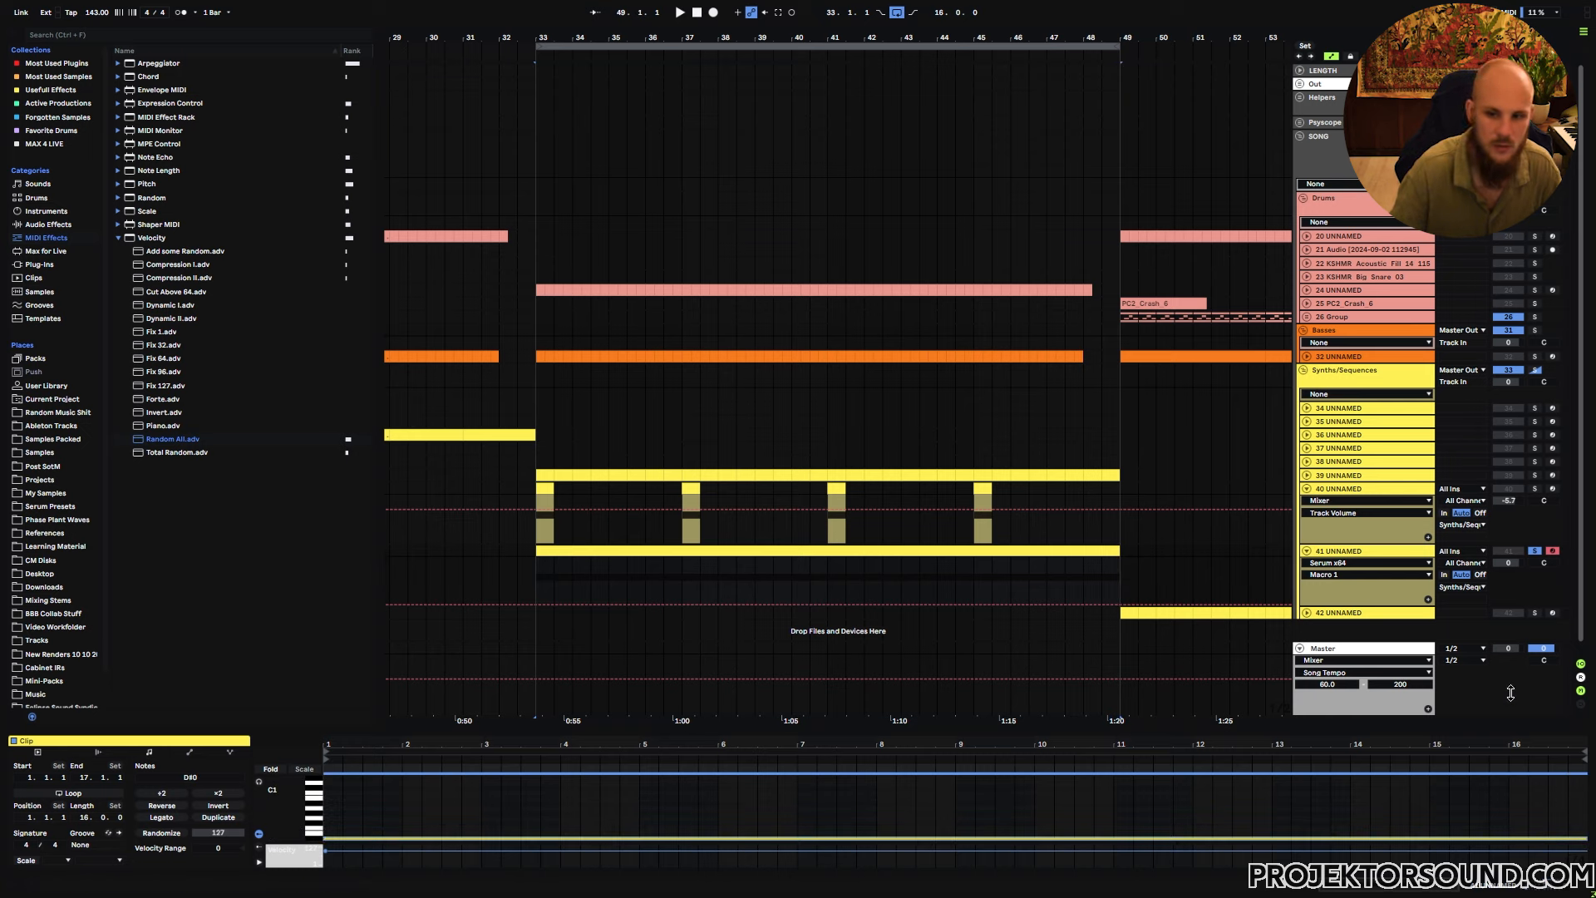
Deactivate track 39, unsolo track 41 and place the insert marker at 31.1.1 with automation arm enabled
{"action": "left_click", "coordinate": [1516, 476]}
{"action": "left_click", "coordinate": [1535, 551]}
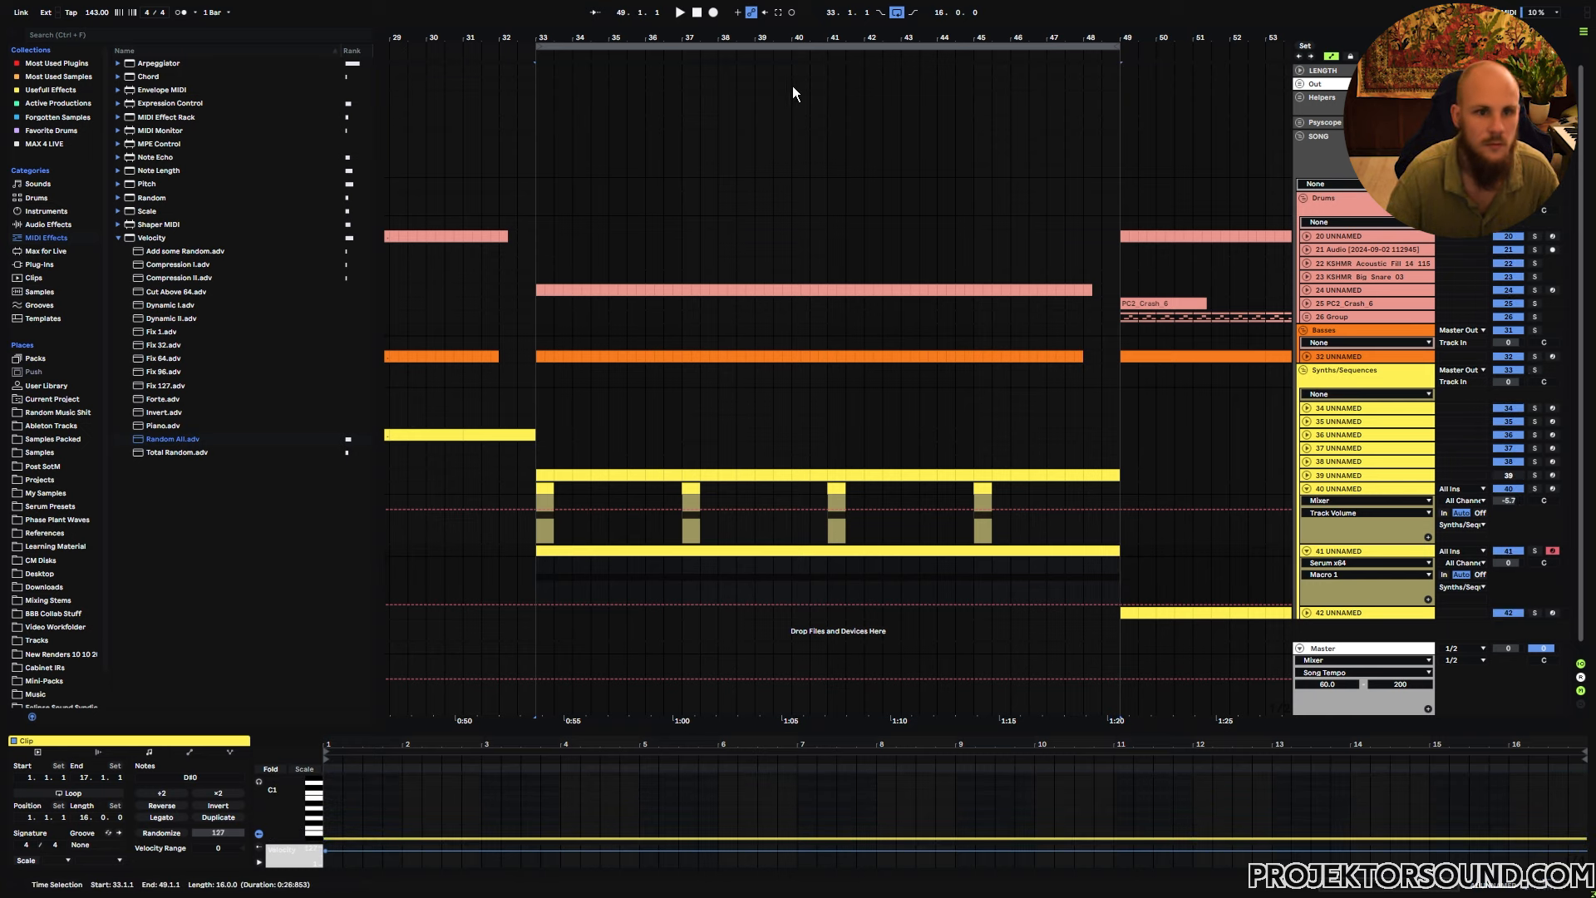
{"action": "left_click", "coordinate": [503, 580]}
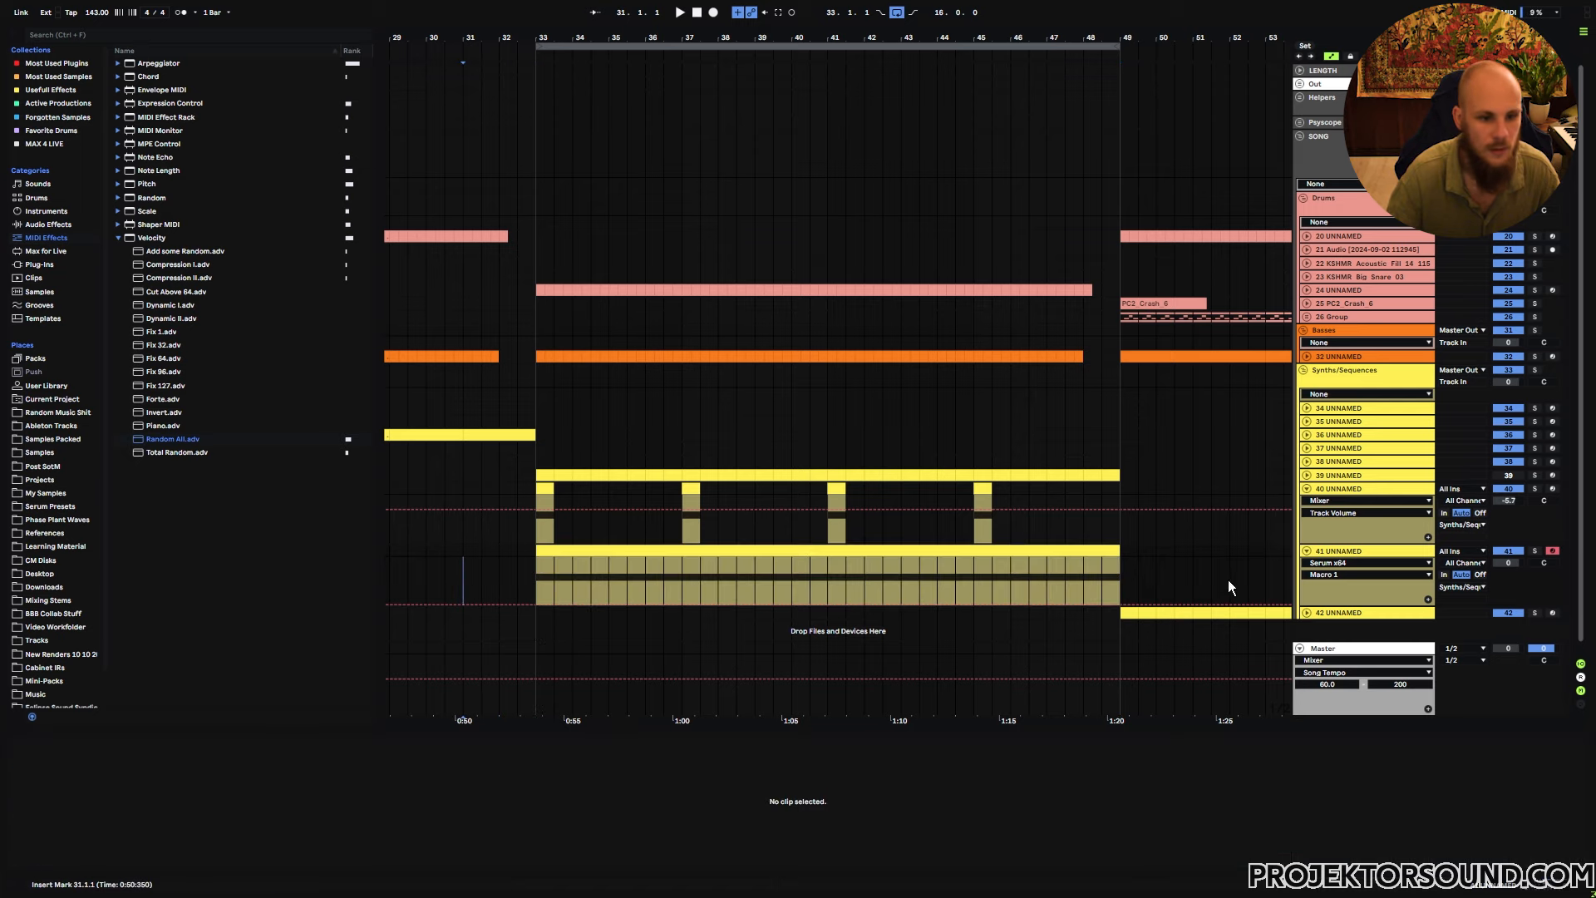
{"action": "left_click", "coordinate": [463, 580]}
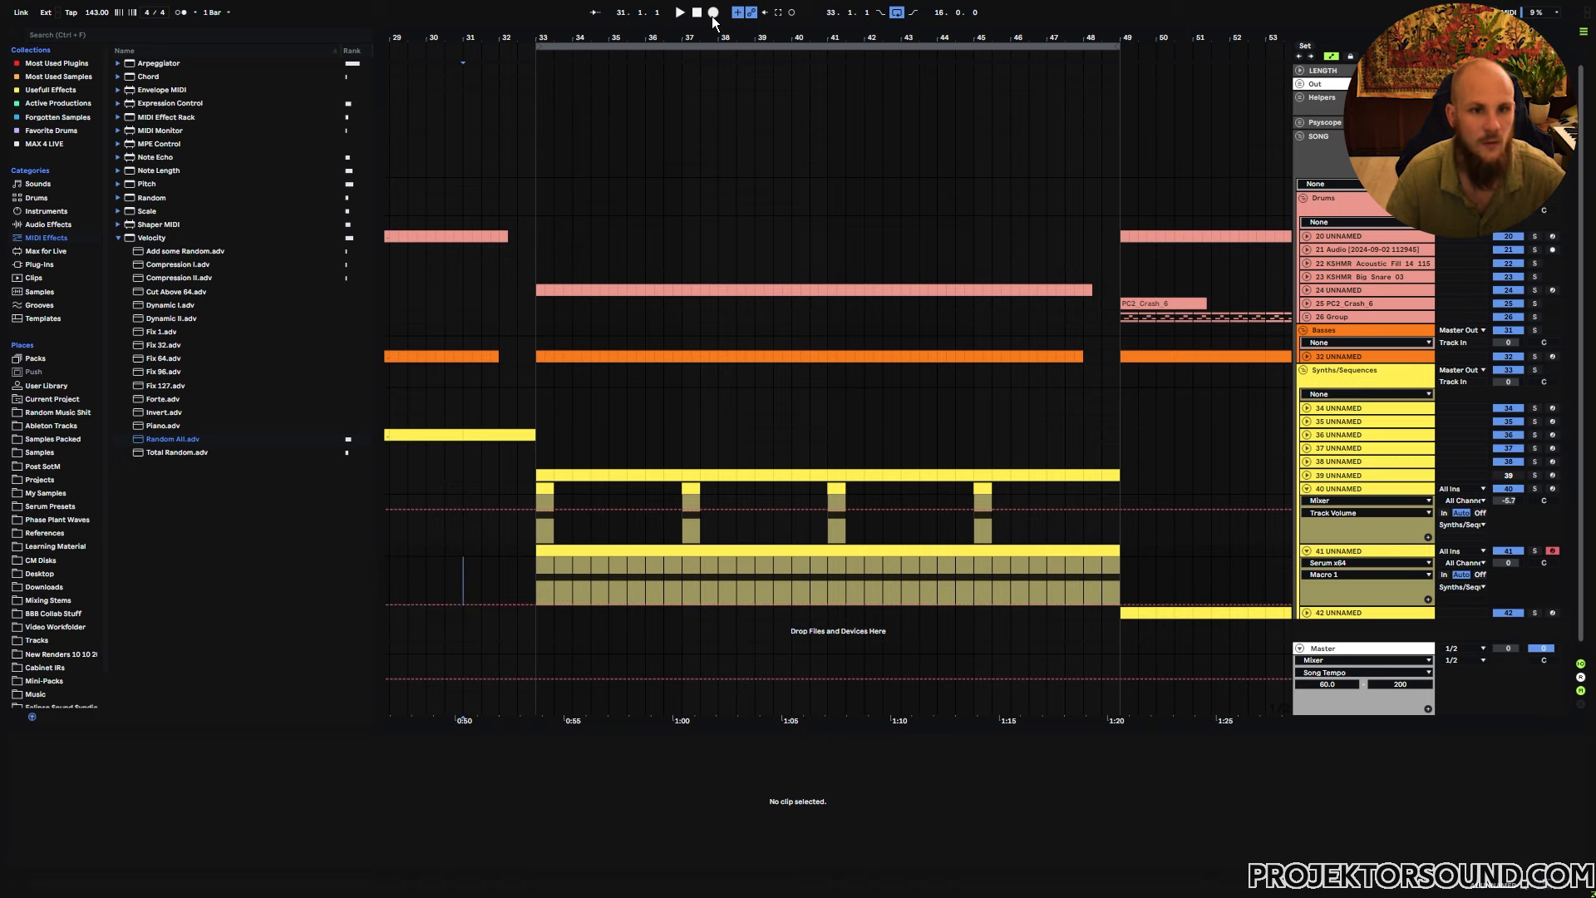
Record a pass of Serum's Macro 1 automation on track 41 from bar 31 to about bar 49
{"action": "left_click", "coordinate": [713, 14]}
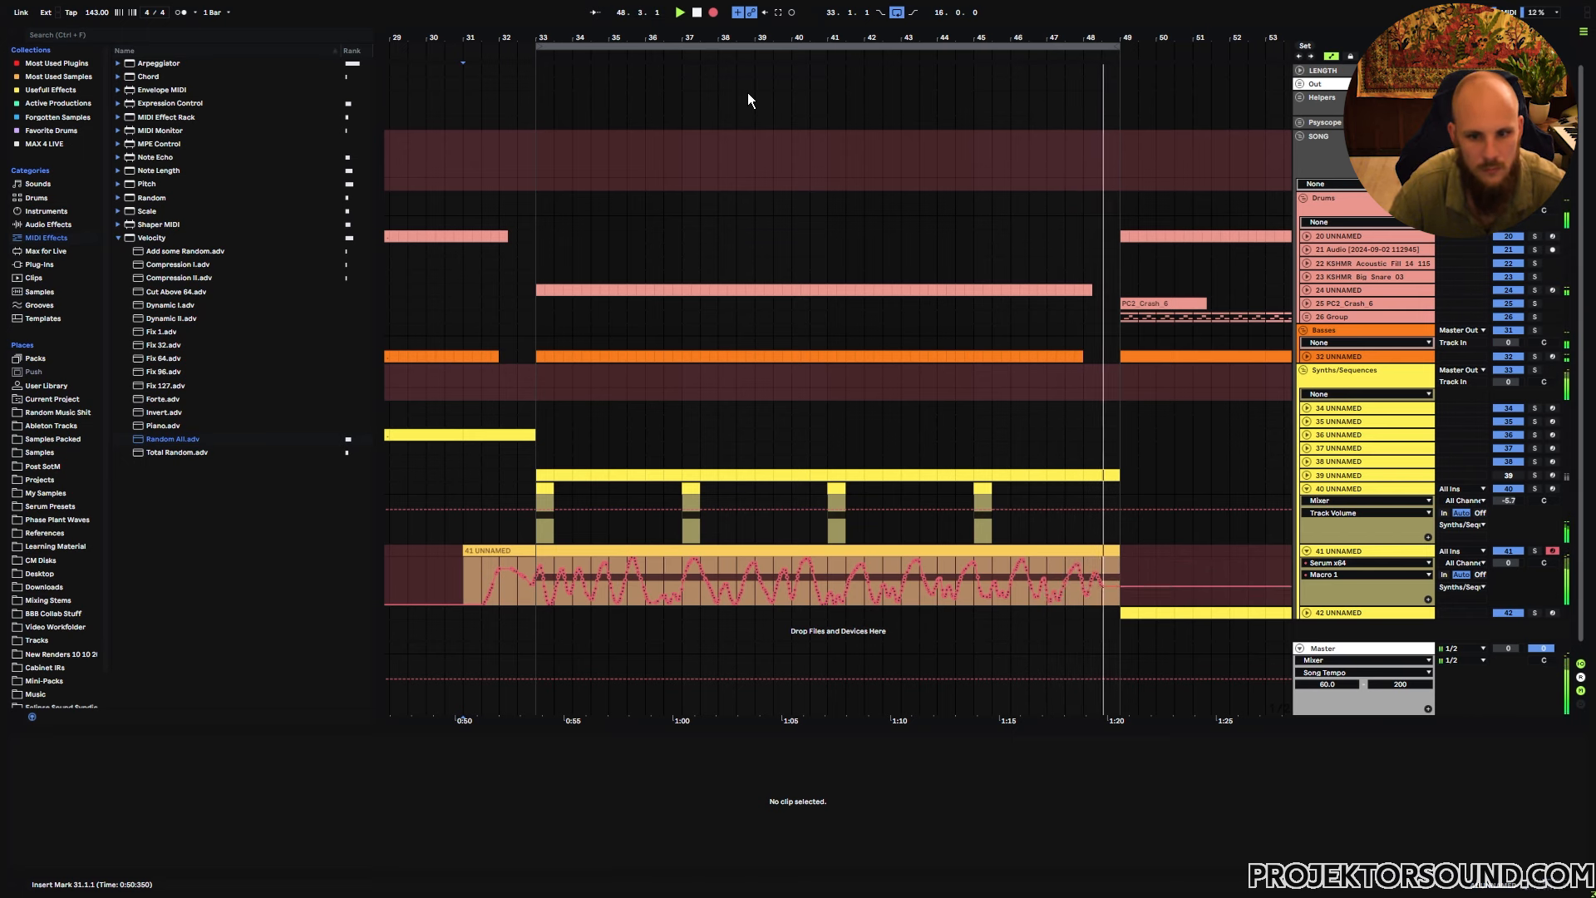
{"action": "key", "text": "space"}
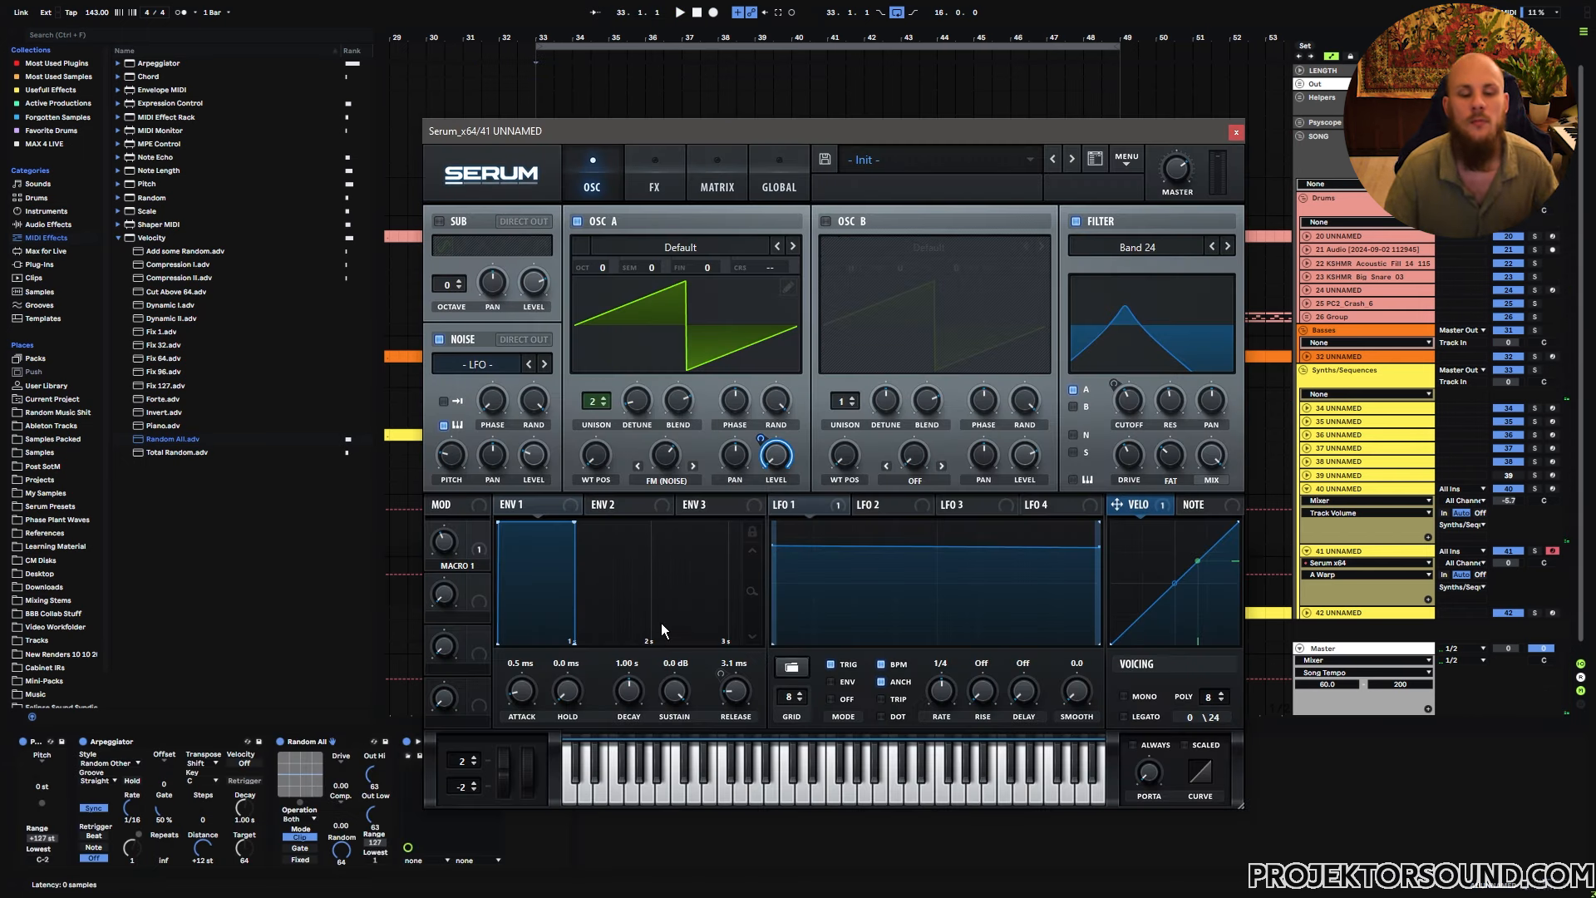
Assign Serum's Macro 2 to oscillator A's FM (Noise) amount and audition it during playback, raising Macro 2 to about 61%
{"action": "right_click", "coordinate": [667, 457]}
{"action": "mouse_move", "coordinate": [665, 457]}
{"action": "left_mouse_down"}
{"action": "mouse_move", "coordinate": [655, 504]}
{"action": "mouse_move", "coordinate": [663, 456]}
{"action": "left_mouse_up"}
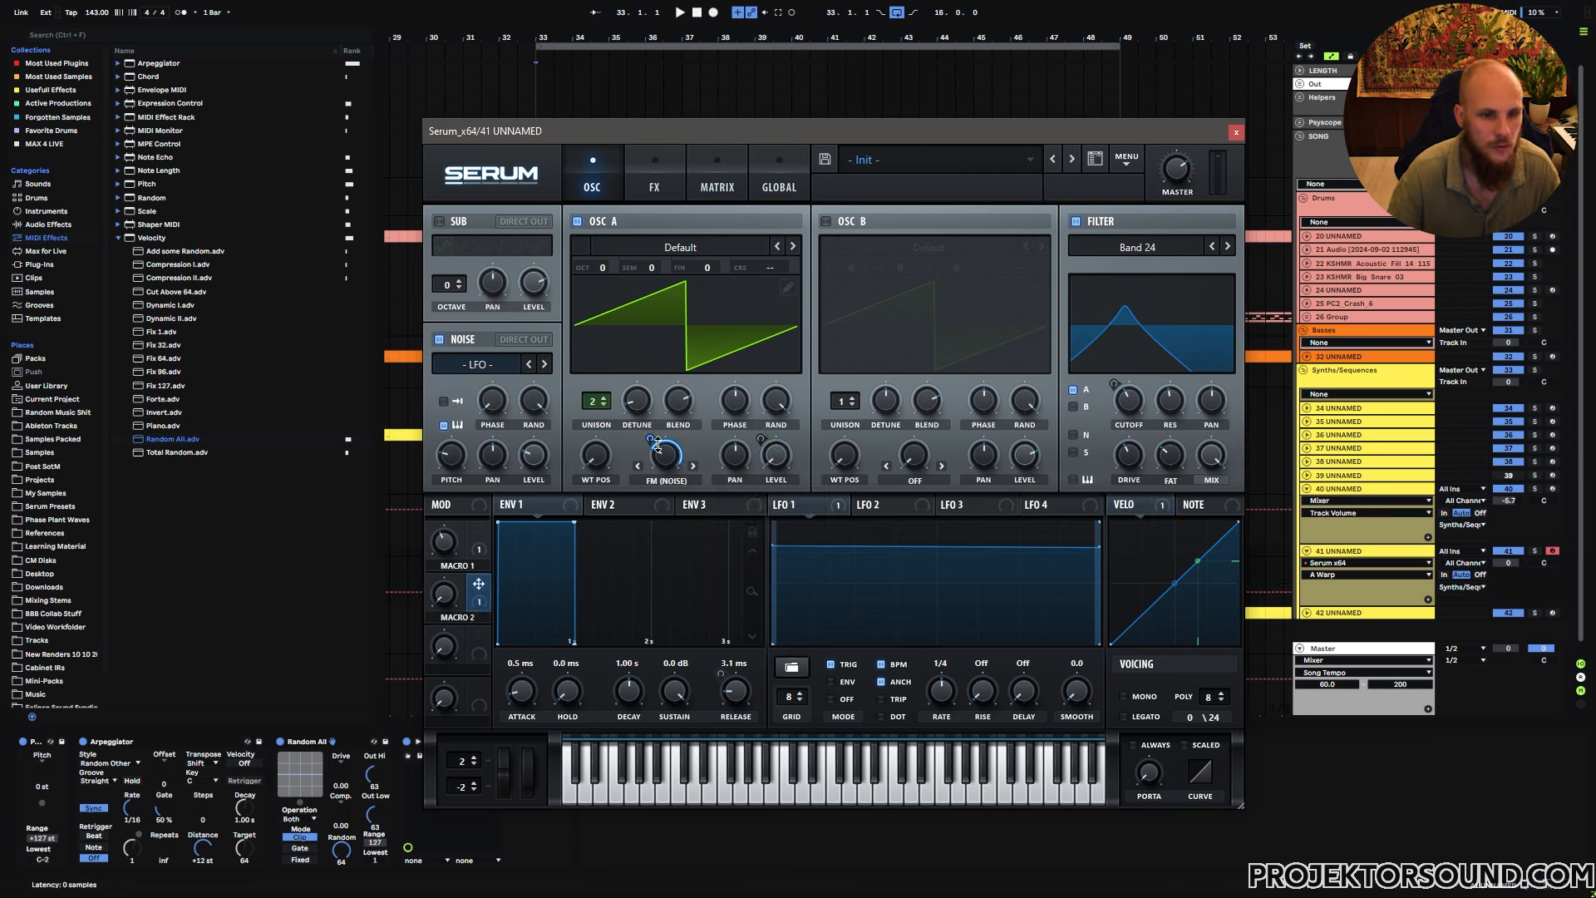
{"action": "key", "text": "space"}
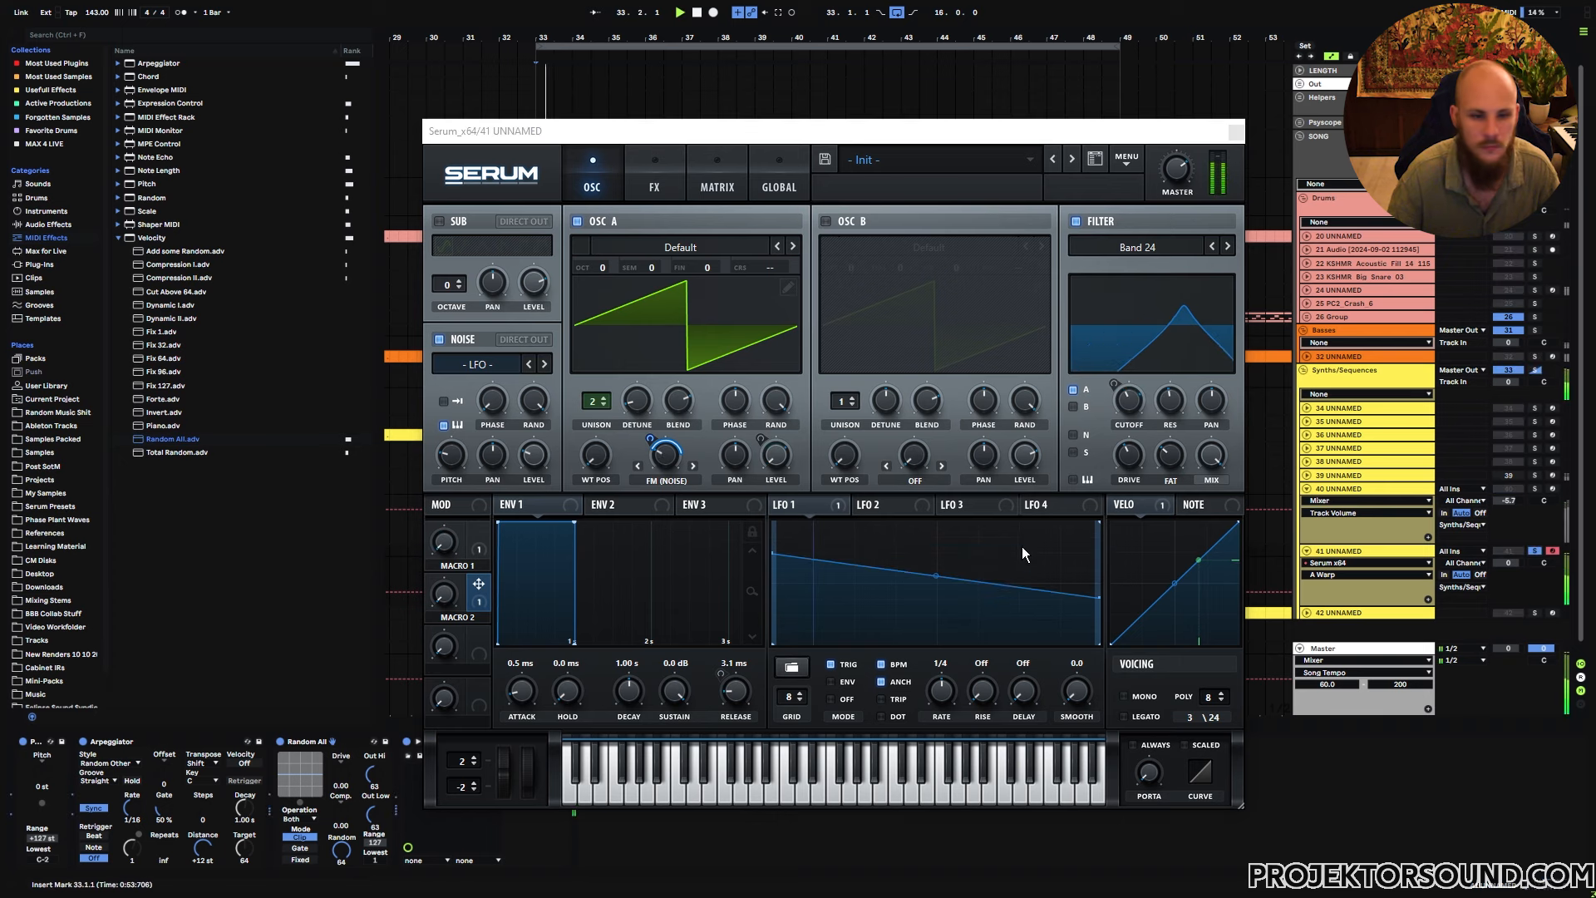
{"action": "left_click", "coordinate": [450, 591]}
{"action": "left_click_drag", "start_coordinate": [450, 597], "coordinate": [492, 507]}
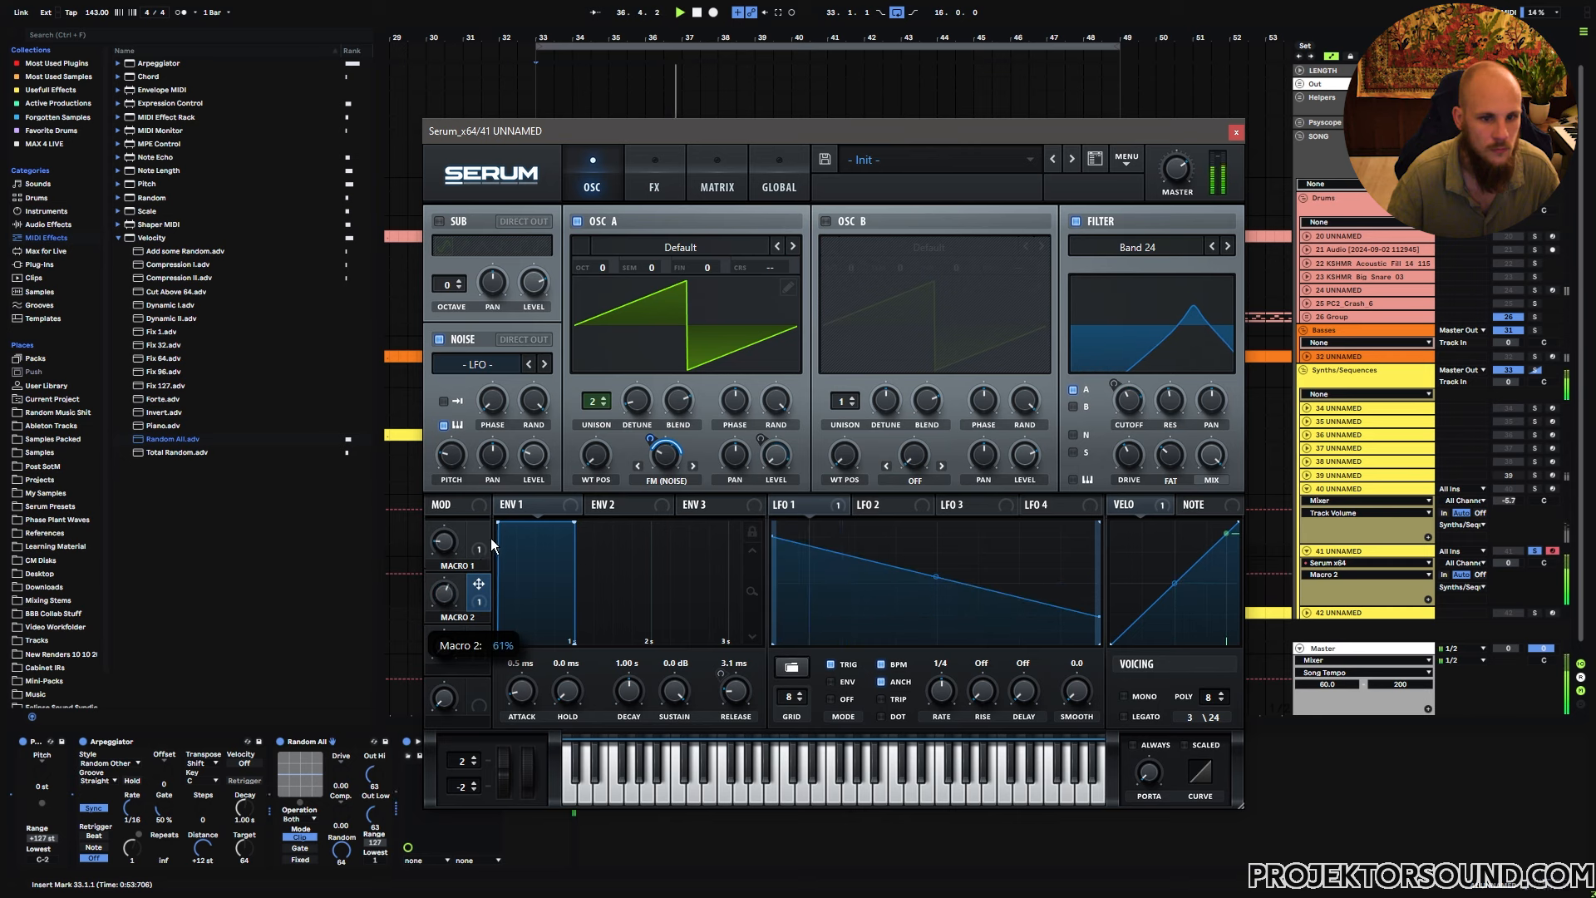
Expose Serum's Macro 2 as a configured parameter on the Serum device and close the plugin window
{"action": "key", "text": "ctrl+alt+p"}
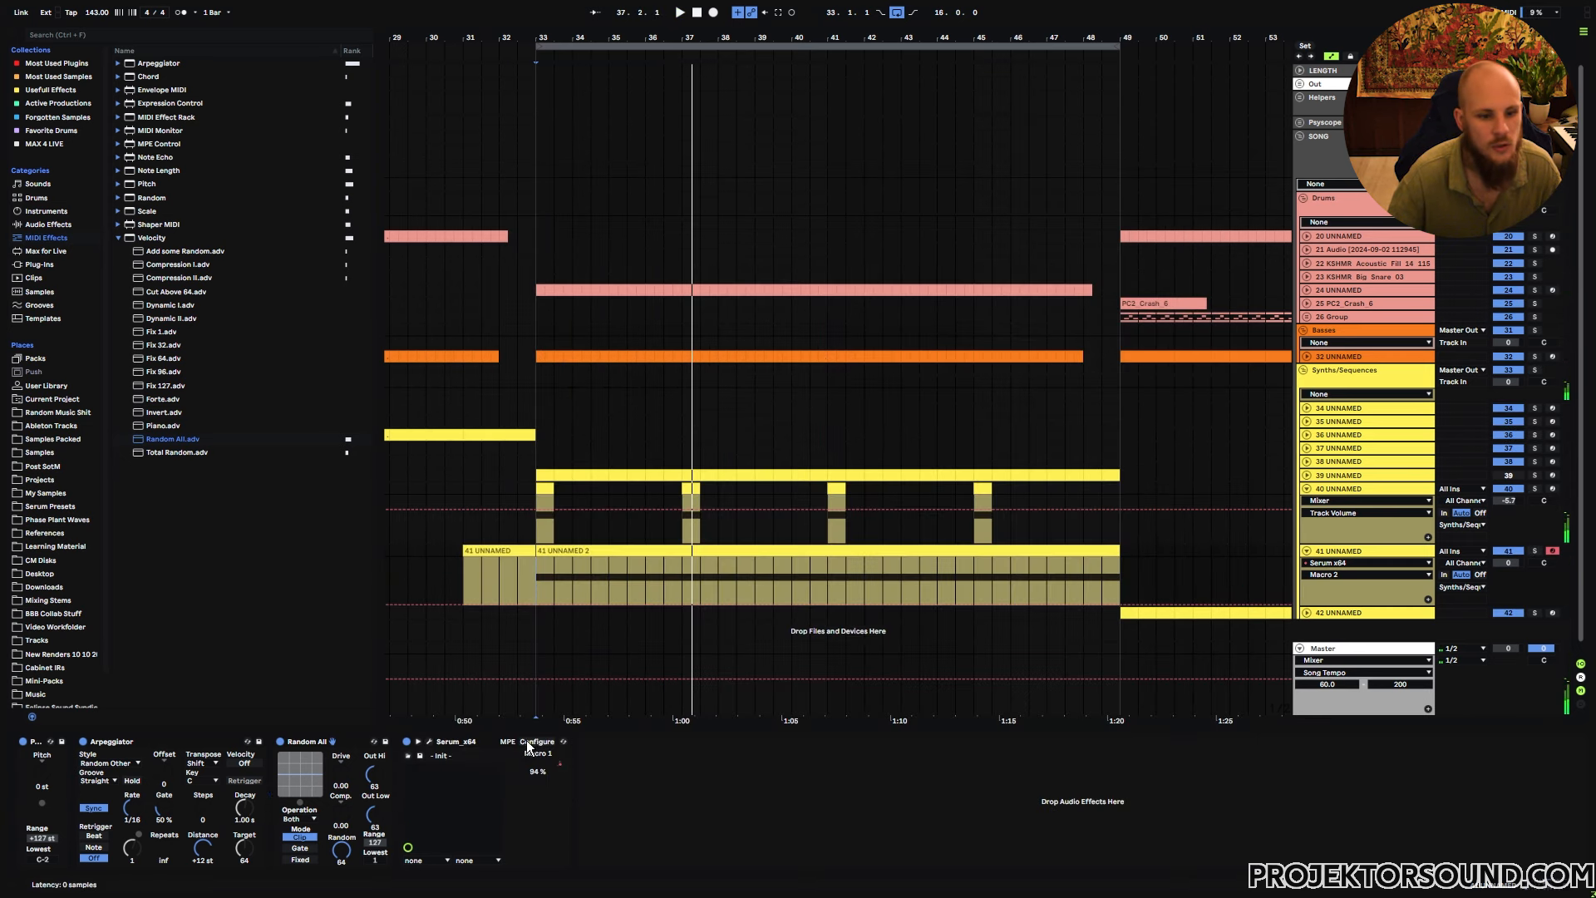
{"action": "key", "text": "ctrl+alt+p"}
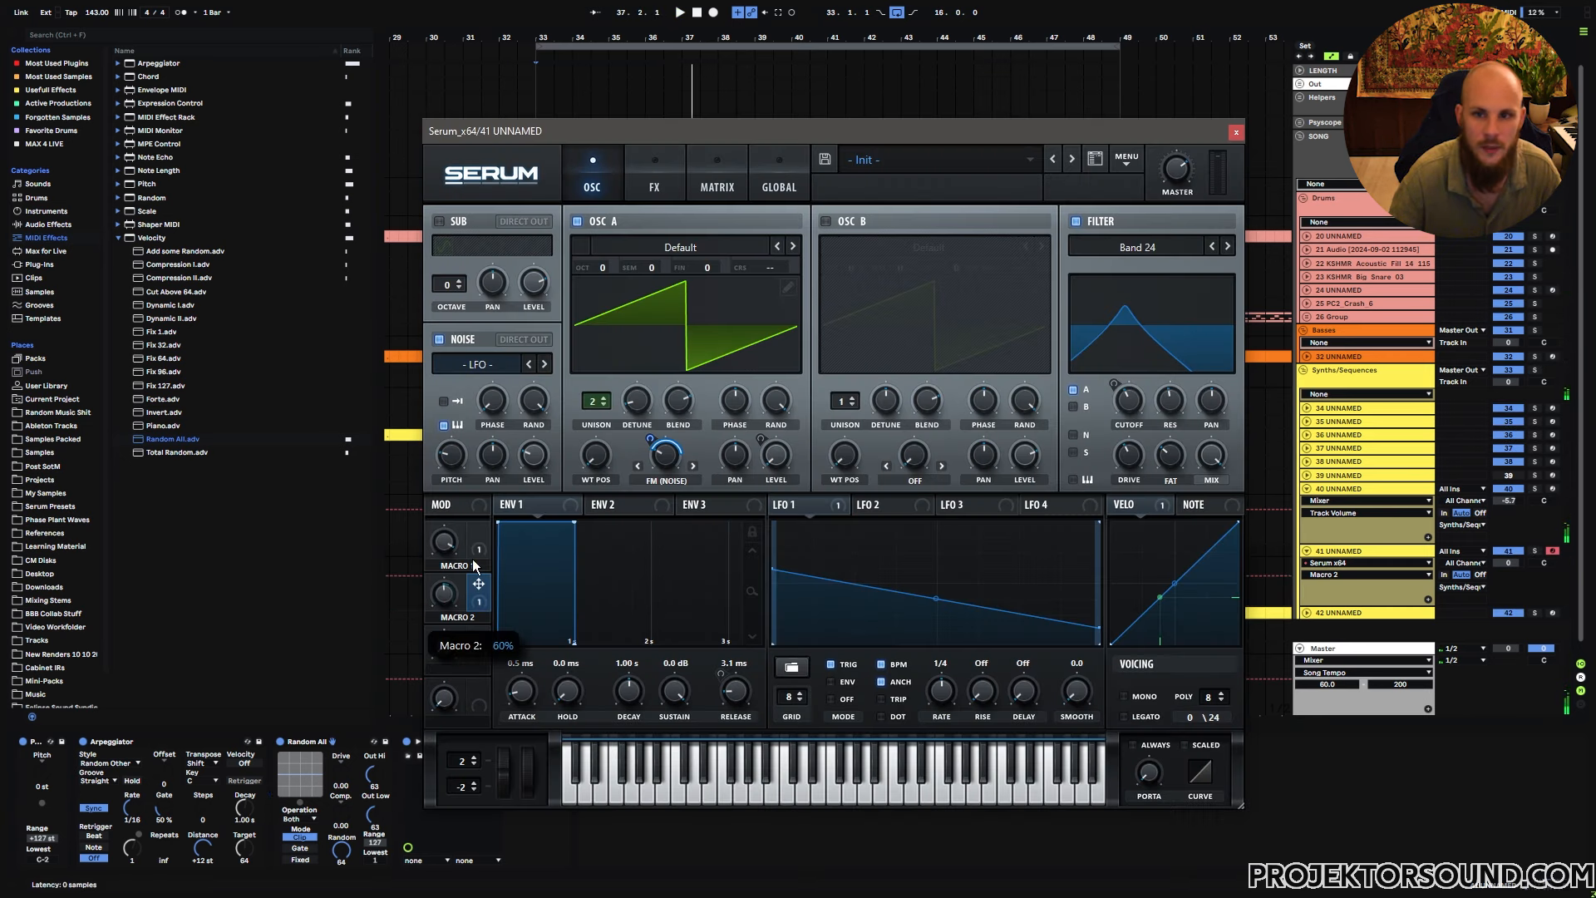
{"action": "left_click", "coordinate": [1236, 133]}
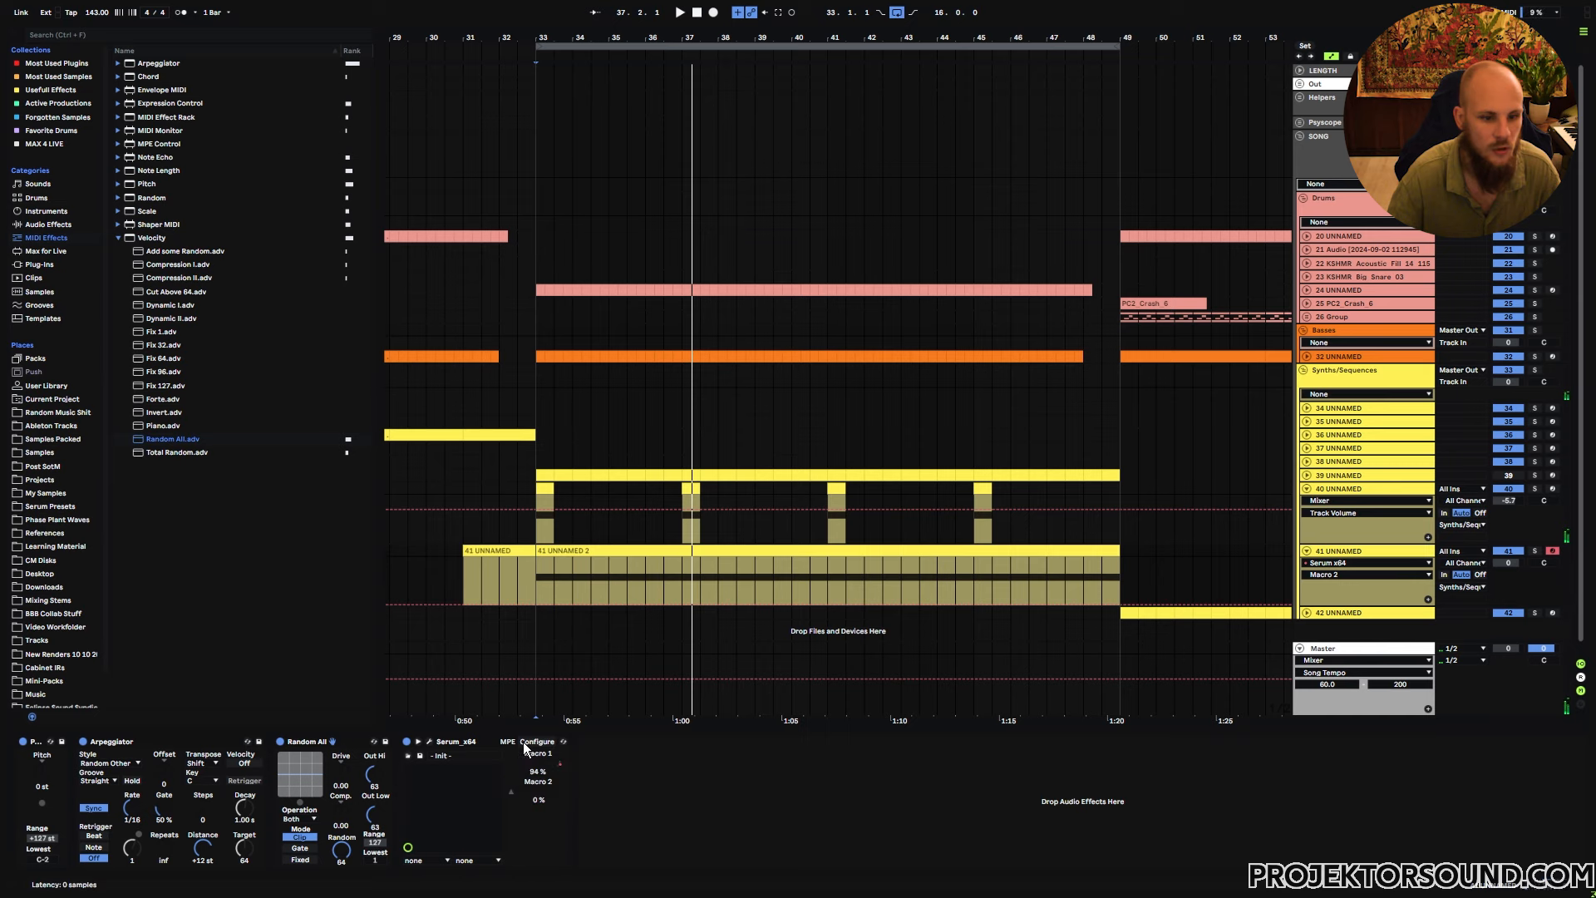
MIDI-map Serum's exposed Macro 2 parameter to CC 82 on channel 1 and leave mapping mode
{"action": "right_click", "coordinate": [525, 786]}
{"action": "left_click", "coordinate": [552, 783]}
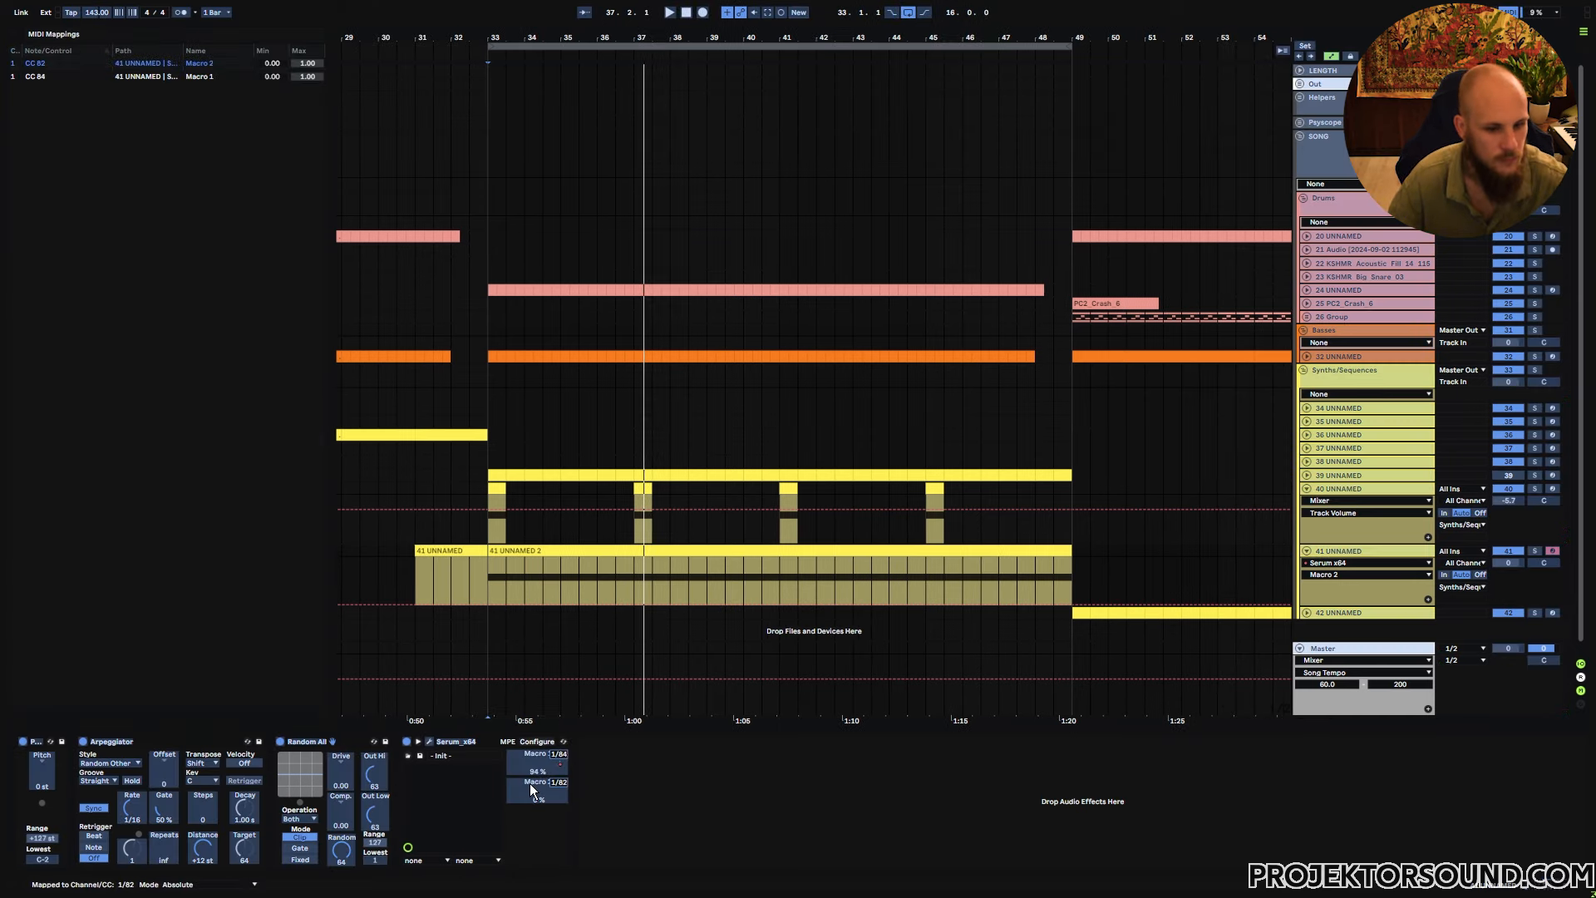
{"action": "key", "text": "ctrl+m"}
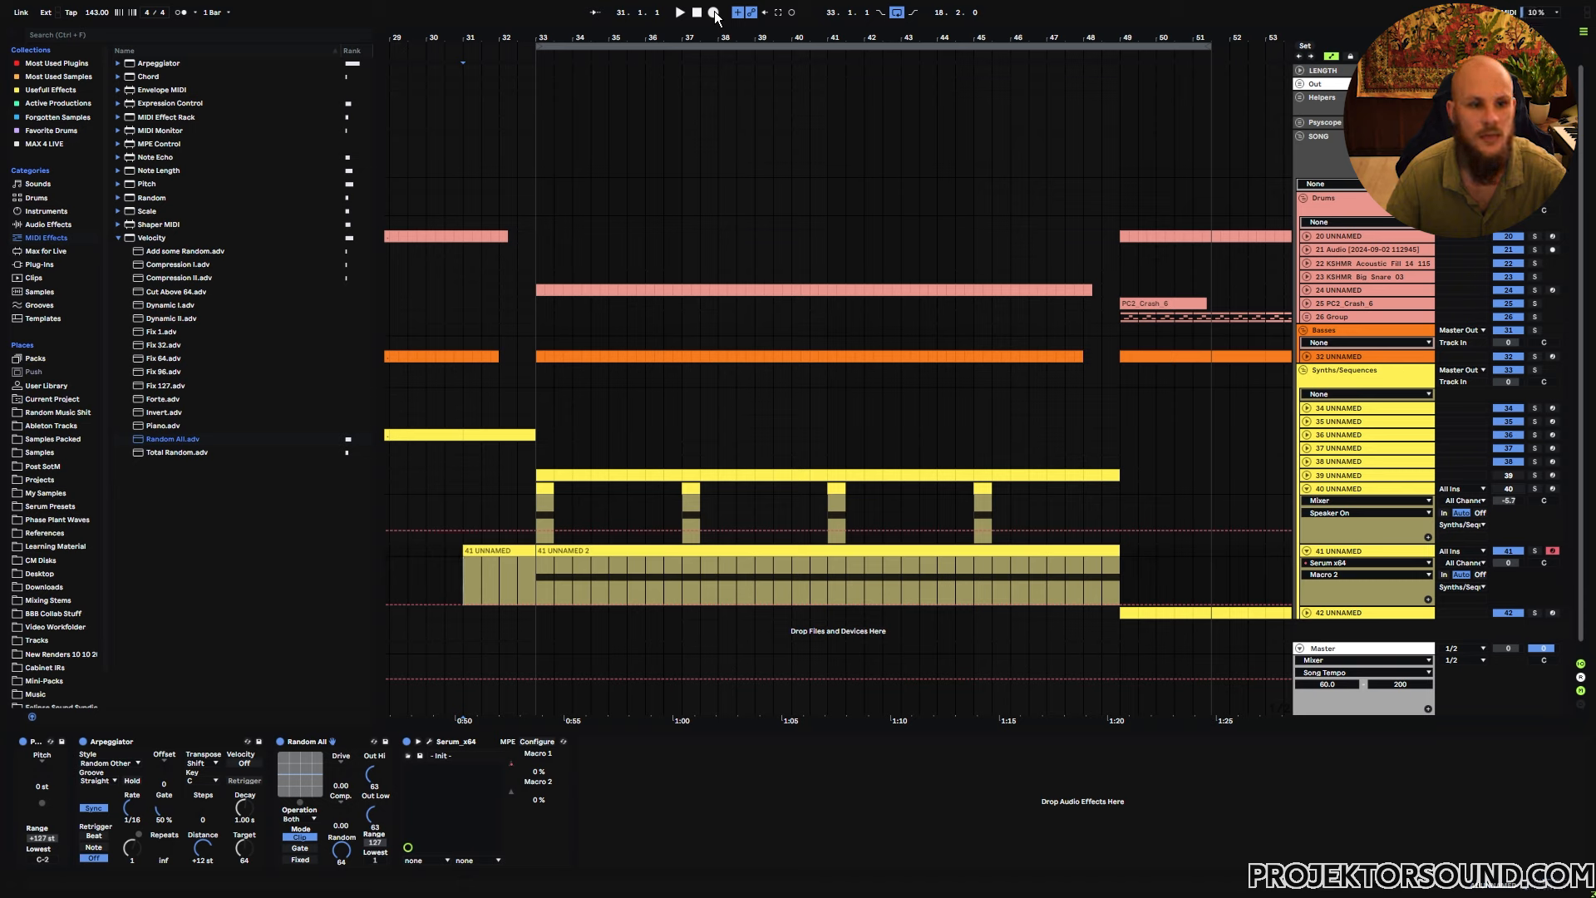
Record automation of Serum's Macro 1 and Macro 2 on track 41 starting from bar 31
{"action": "left_click", "coordinate": [713, 12]}
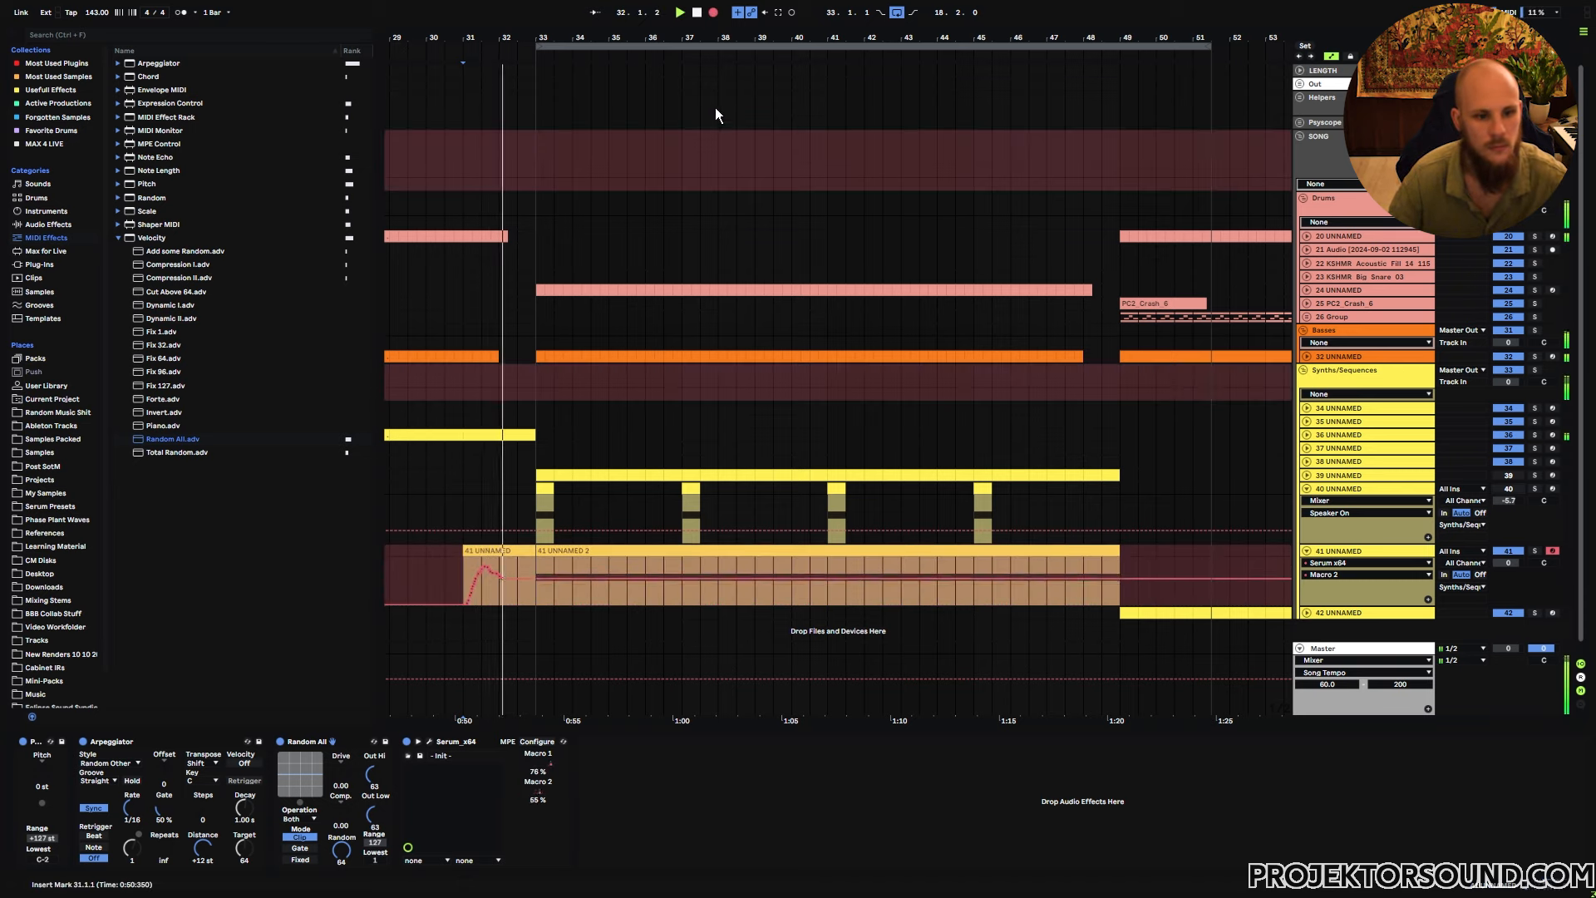